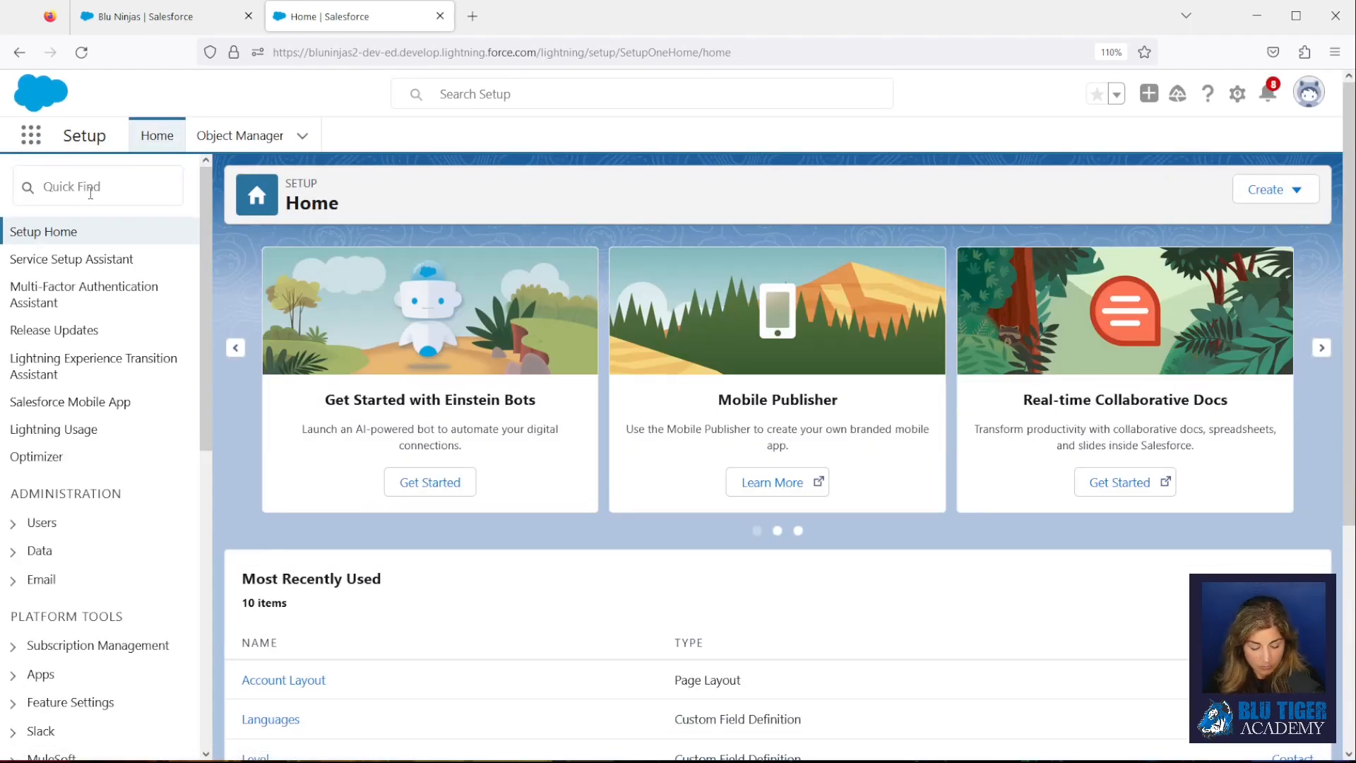
Find the Accounts As Campaign Members setting by searching Setup for "account" and save it as enabled.
click(91, 189)
text(ac)
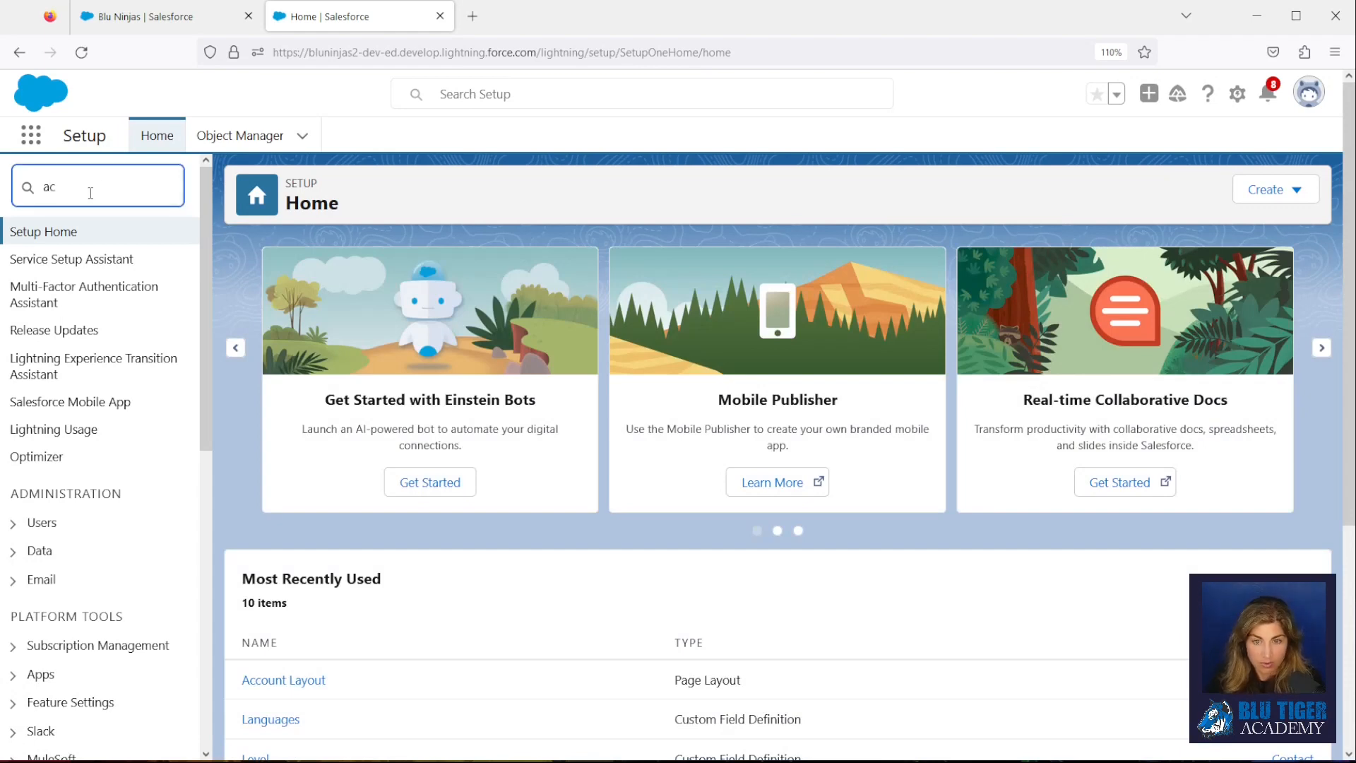
text(c)
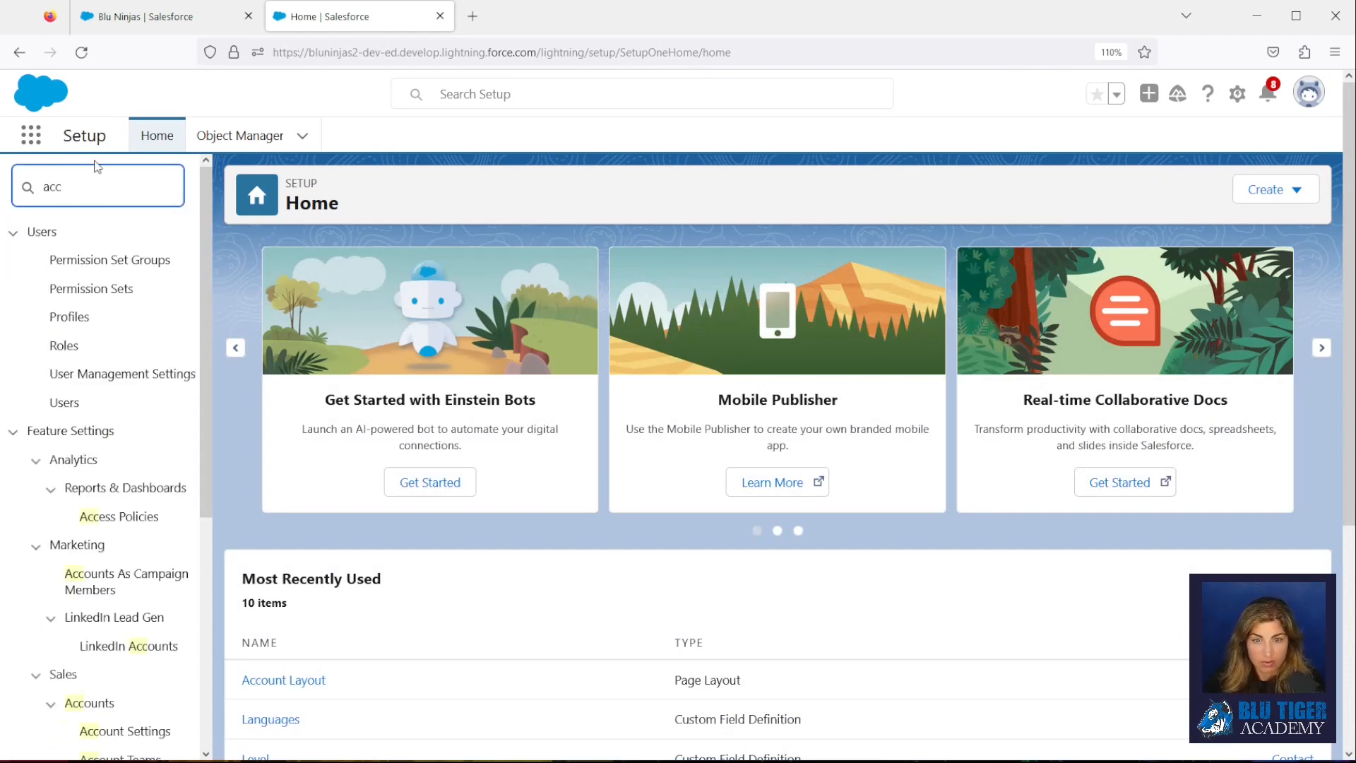
text(ount)
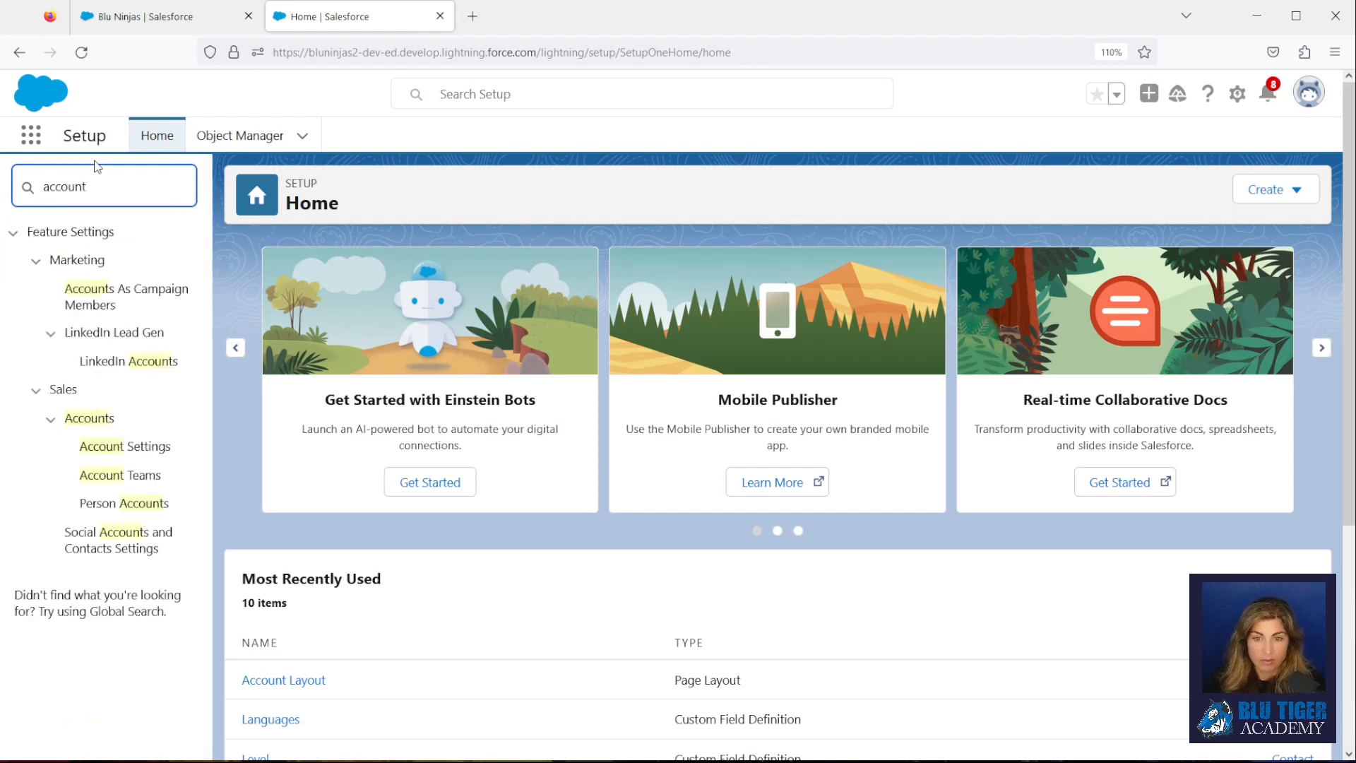
click(92, 295)
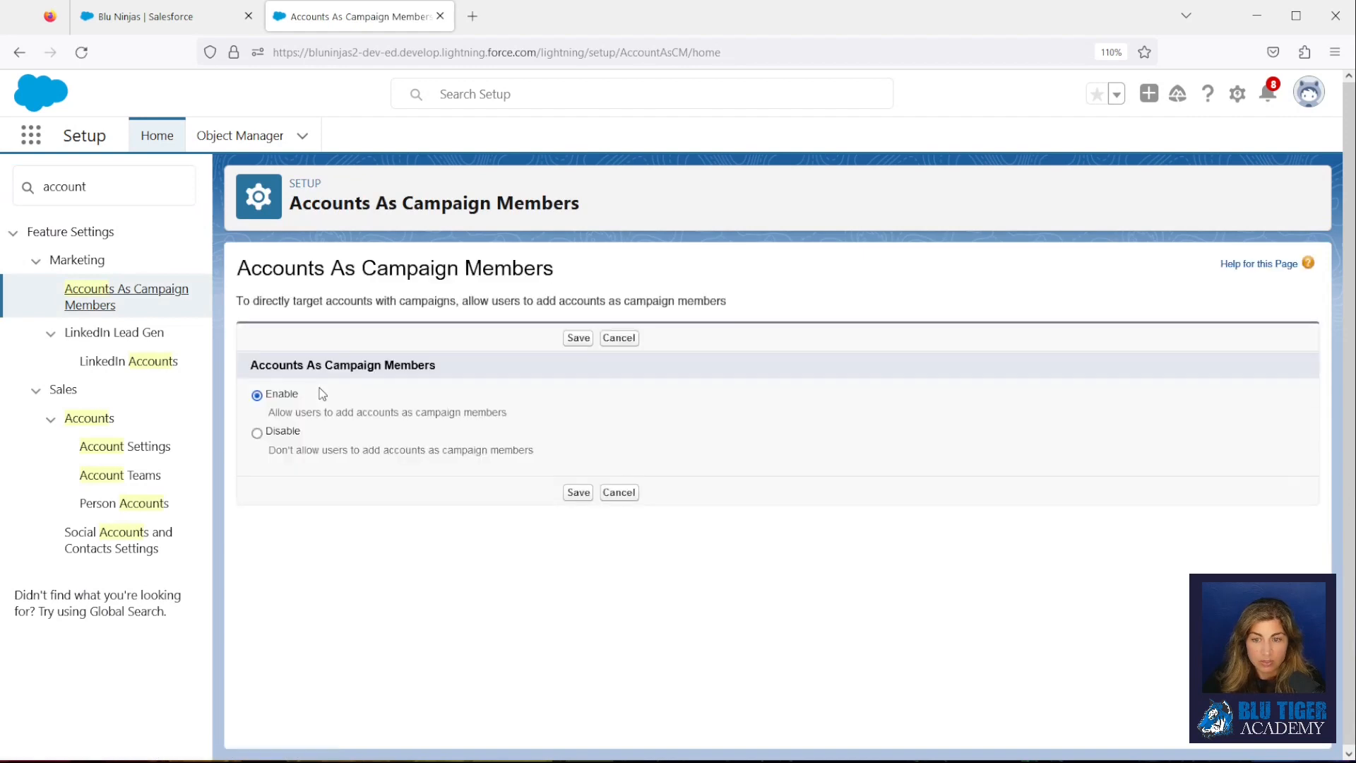
click(577, 339)
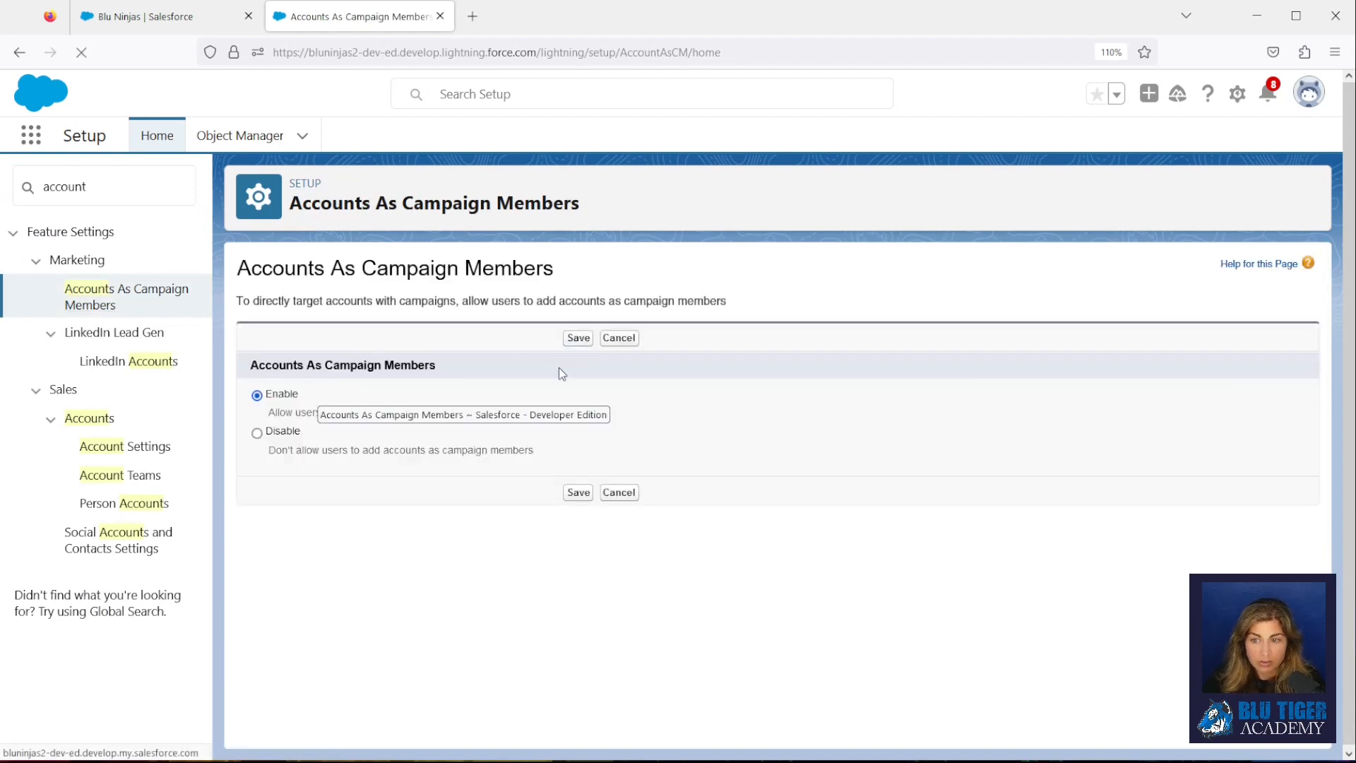
Open the Account Layout page layout of the Account object for editing.
click(230, 136)
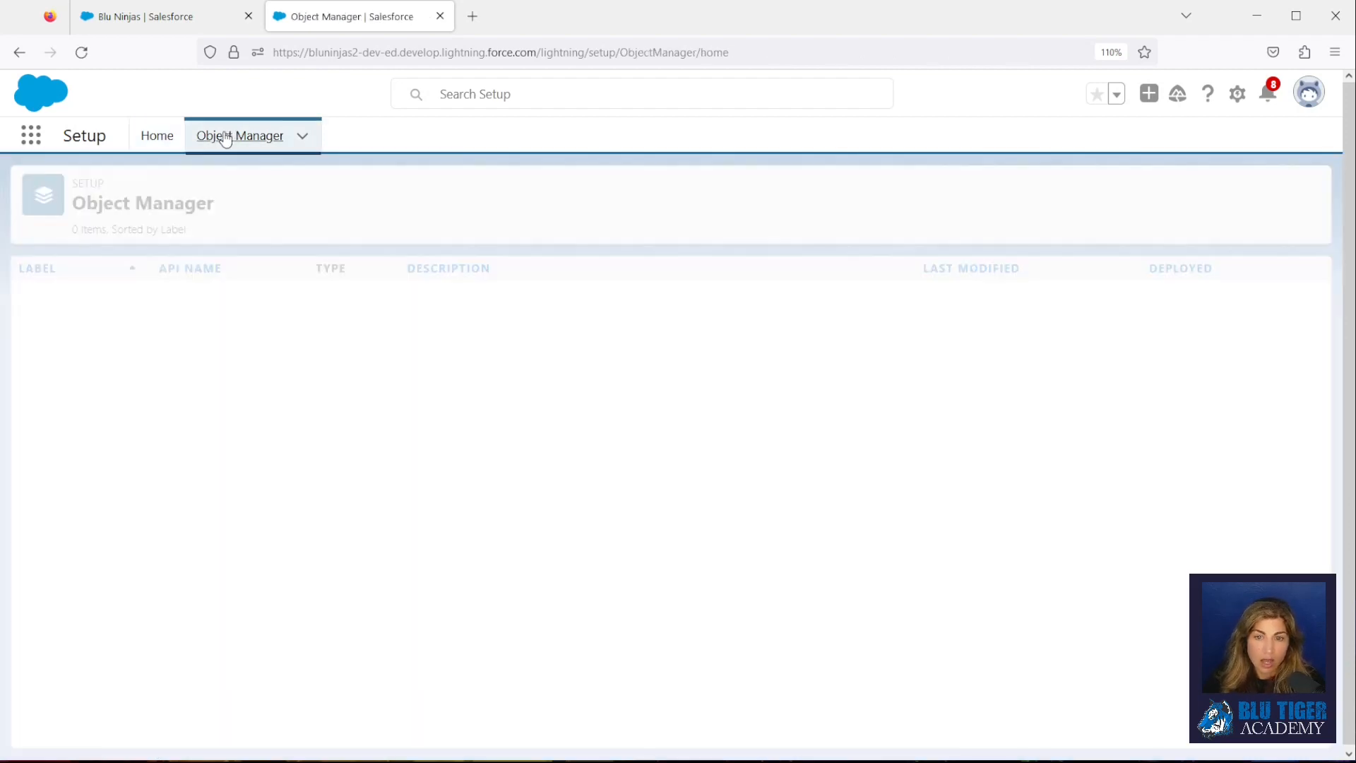
click(37, 301)
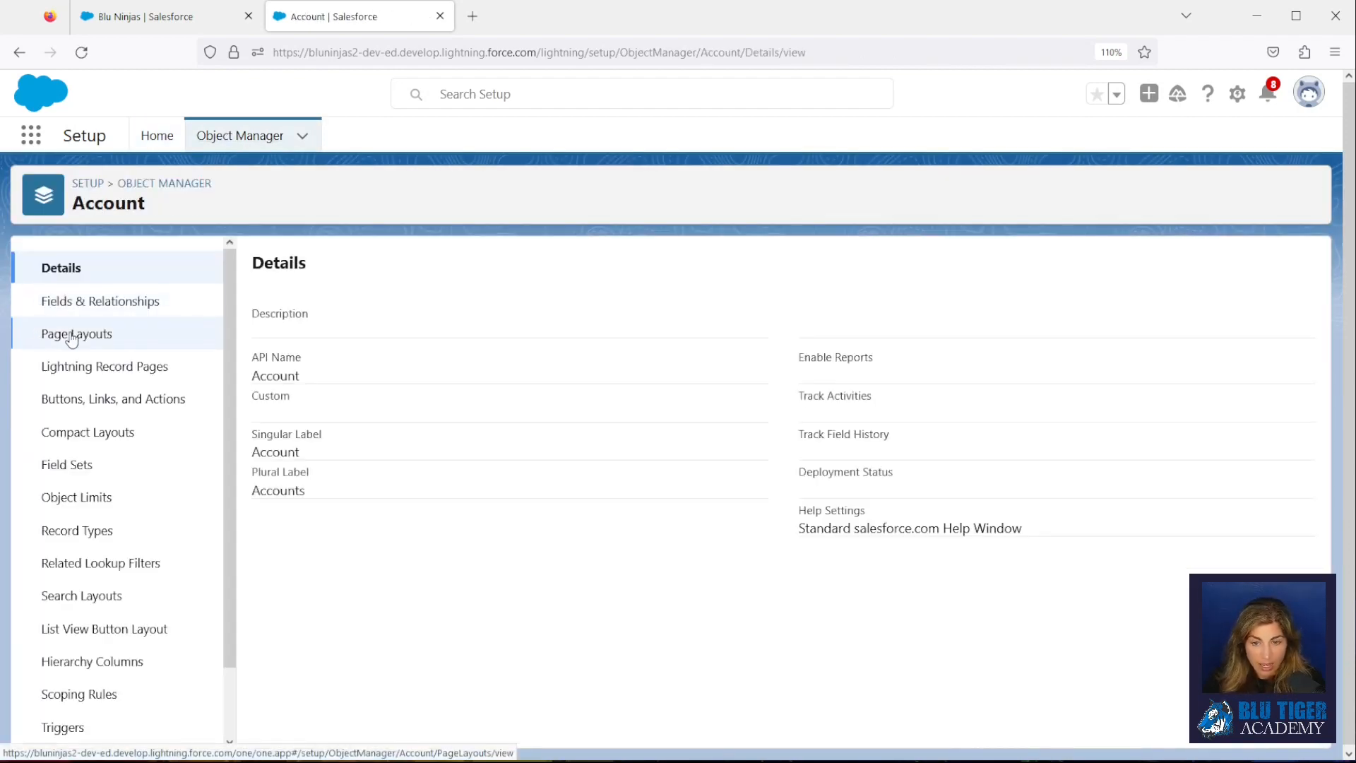
click(71, 337)
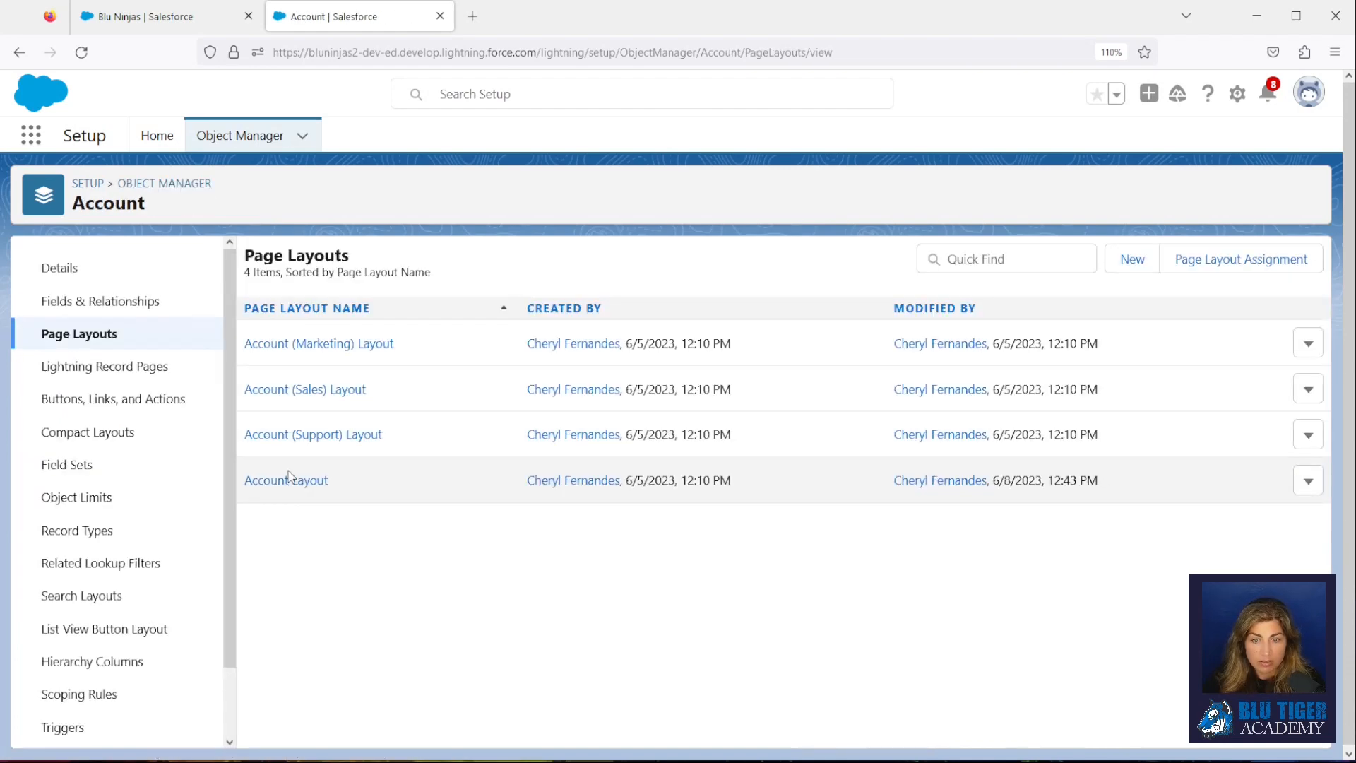
click(289, 478)
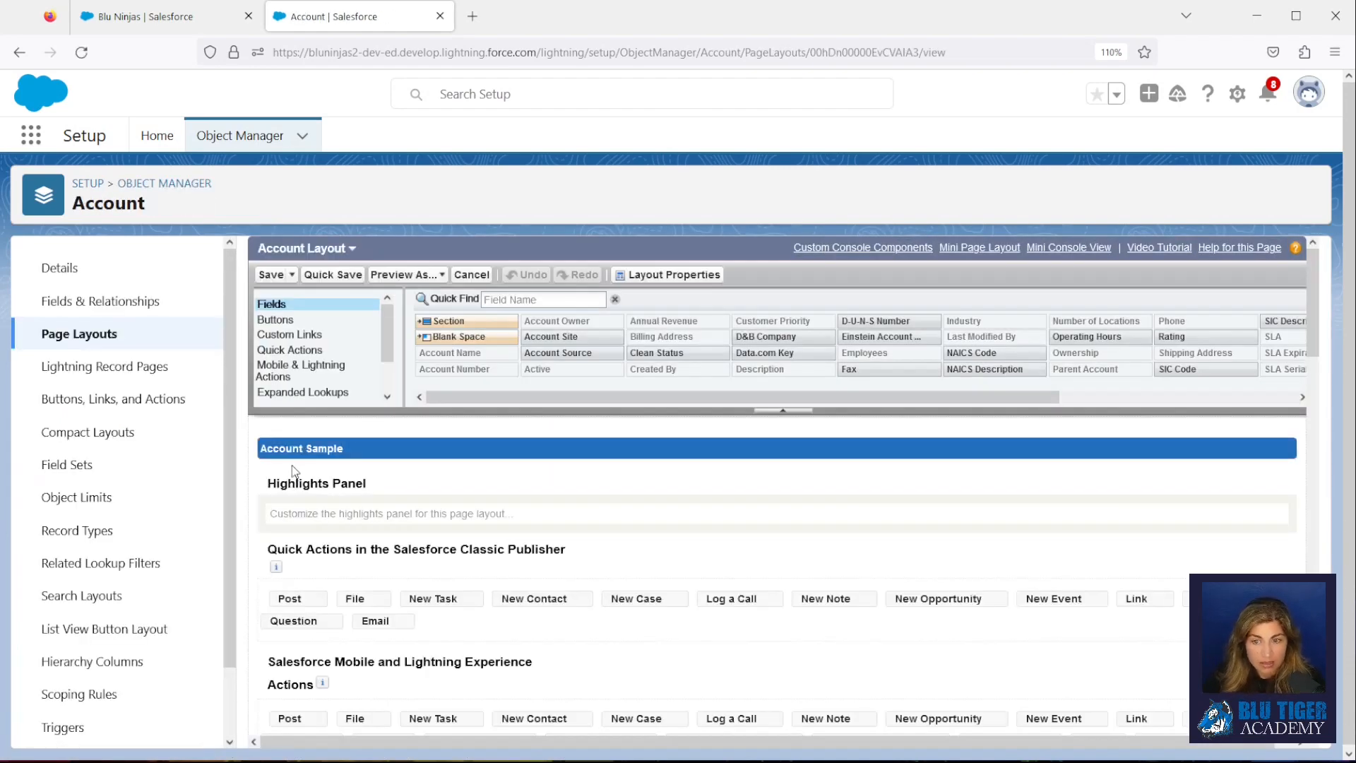
Add the Campaign History related list below Opportunities and save the layout, overwriting users' related list customizations.
scroll(301, 374, down, 2)
click(300, 367)
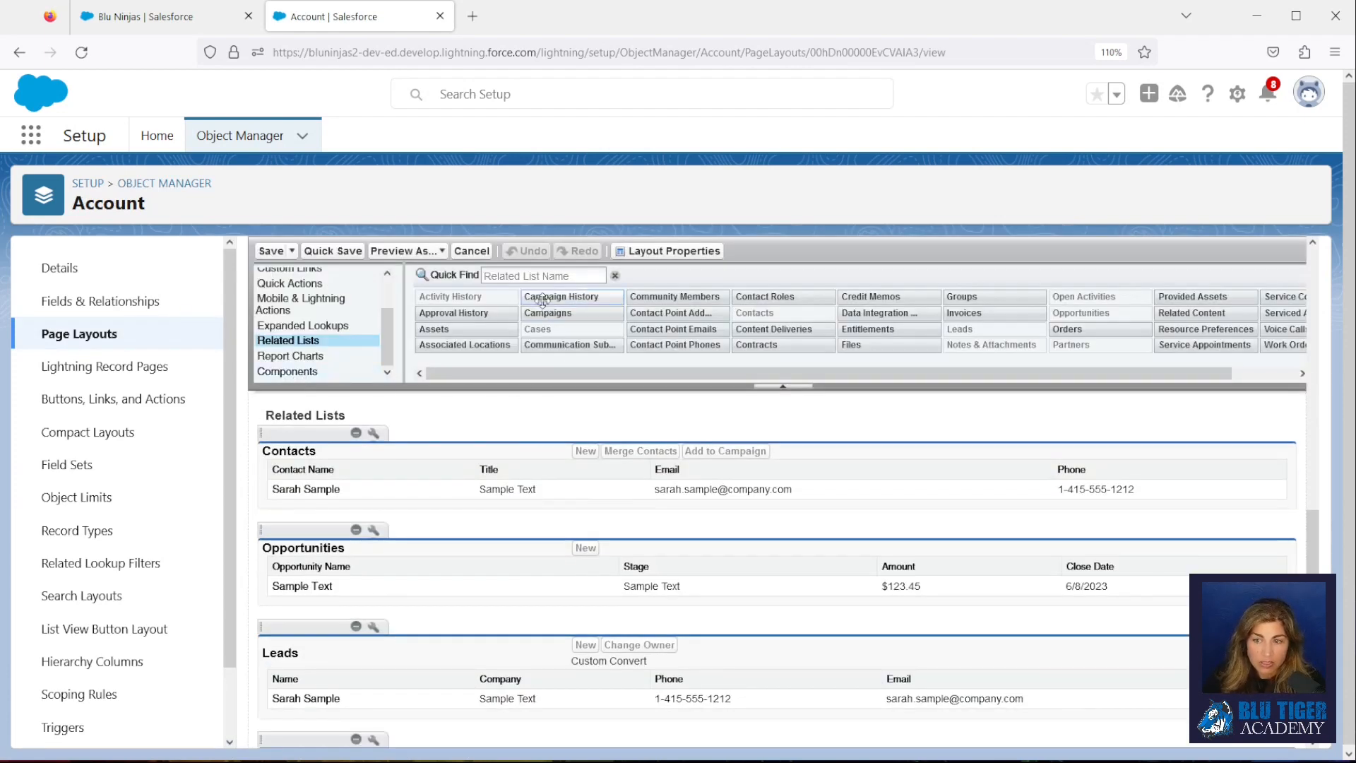
drag(613, 307, 479, 598)
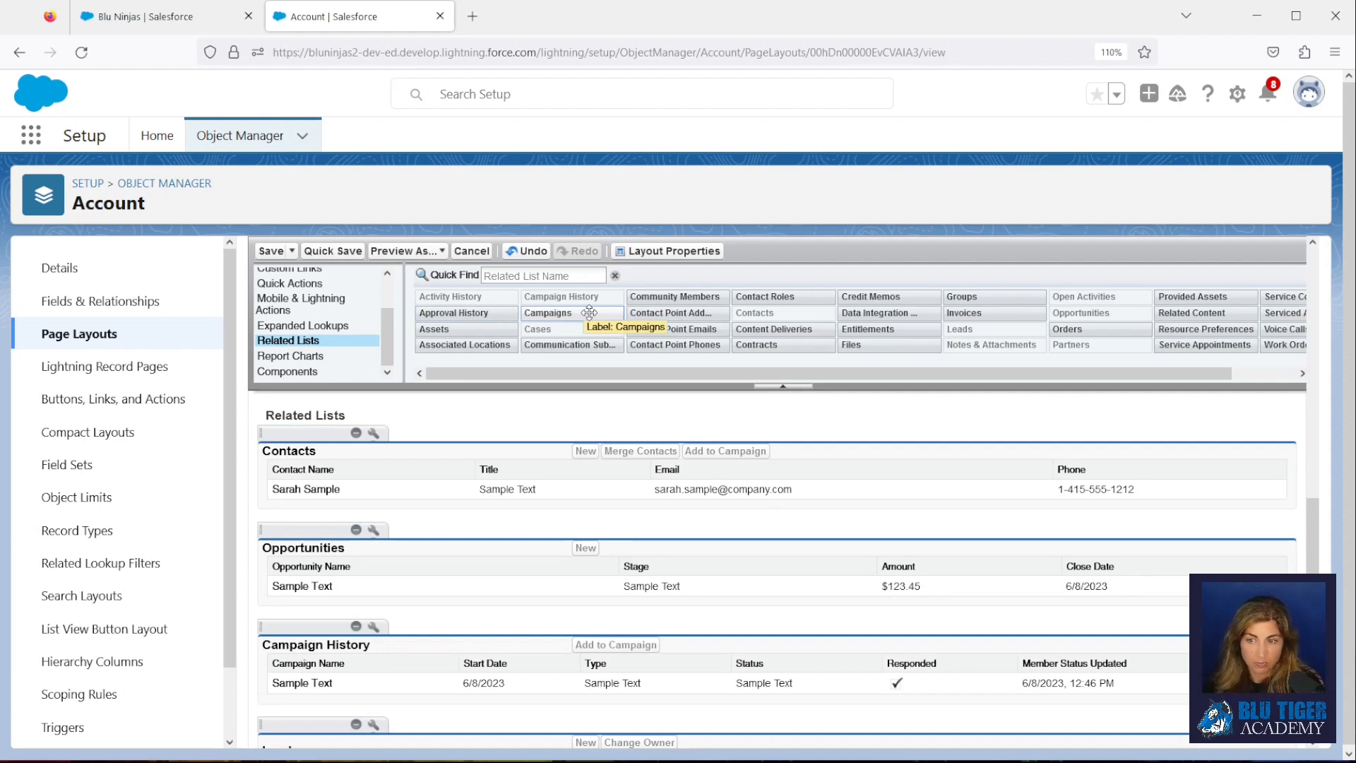
click(265, 253)
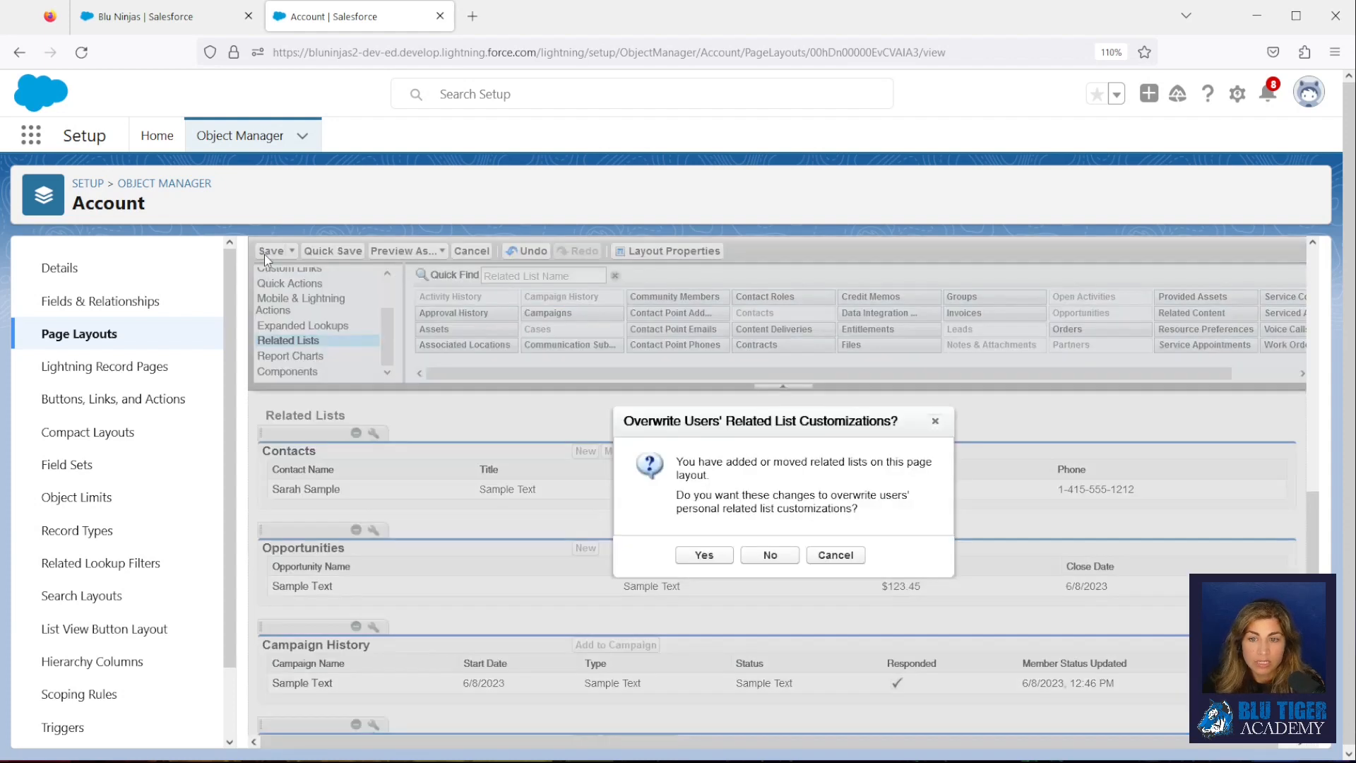
click(702, 555)
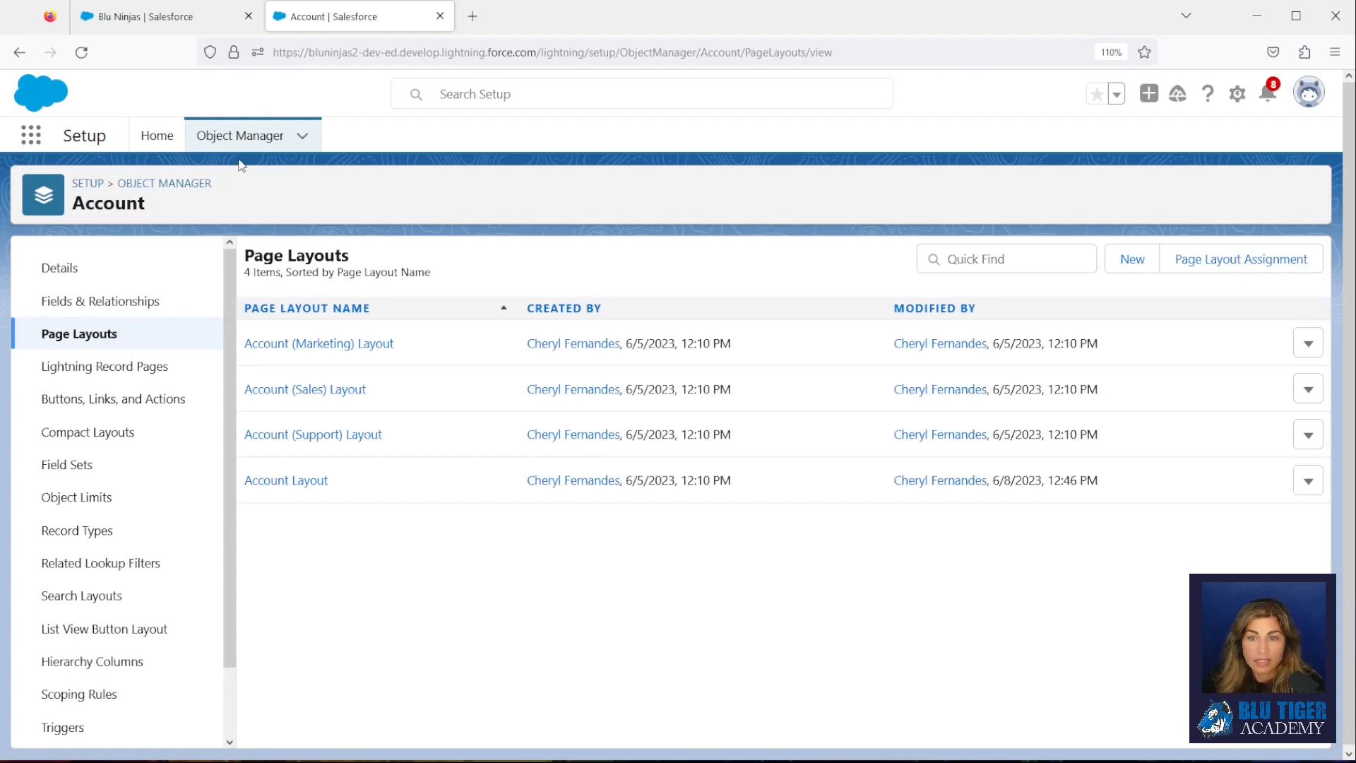
Reload the Blu Ninjas account record and check its related list quick links for Campaign History.
click(156, 21)
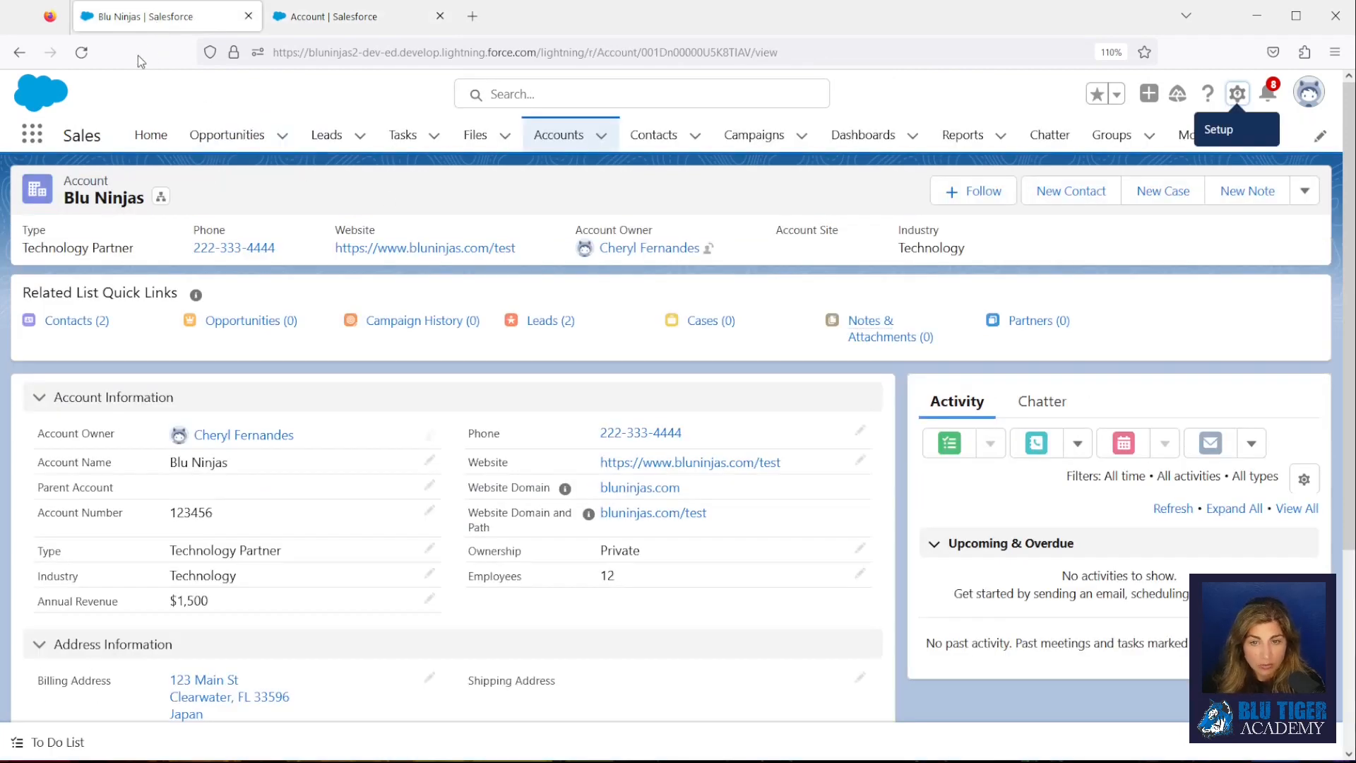
click(75, 57)
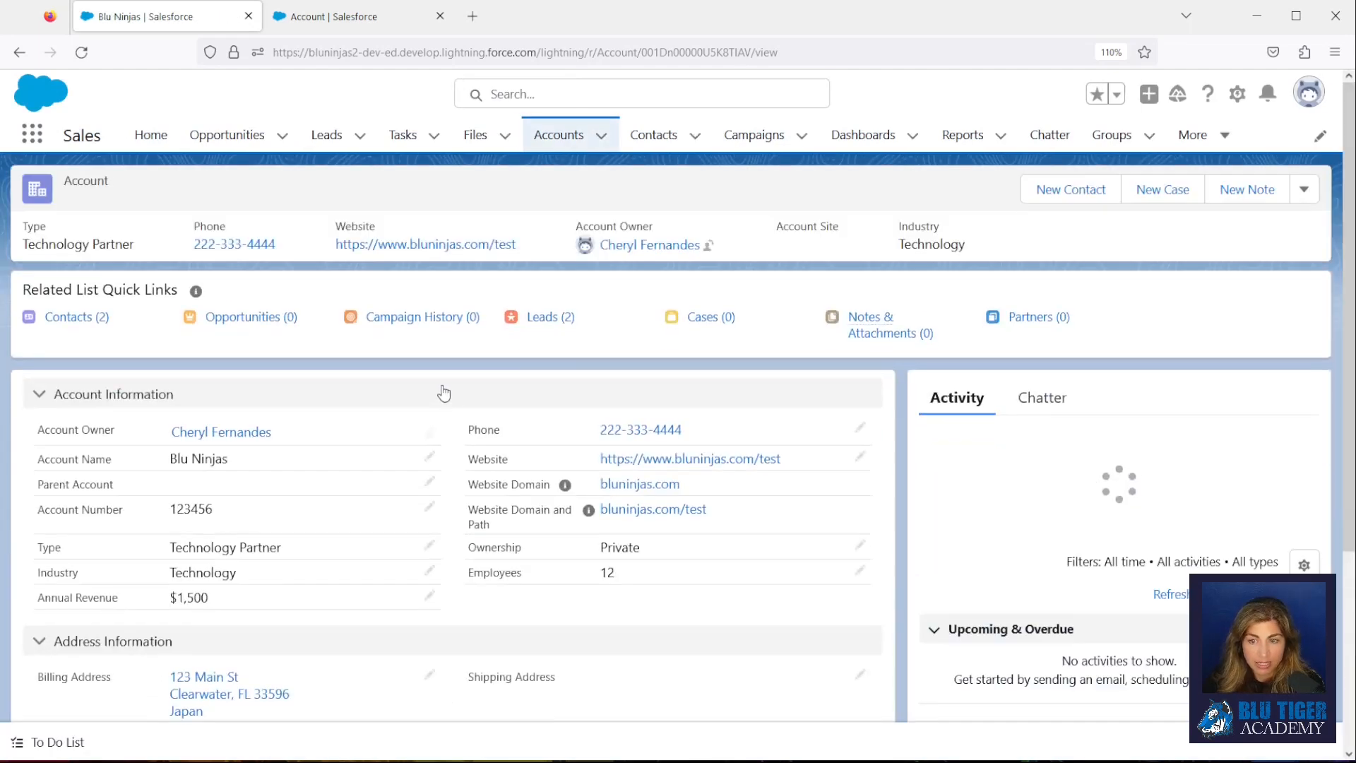
mouse_move(426, 327)
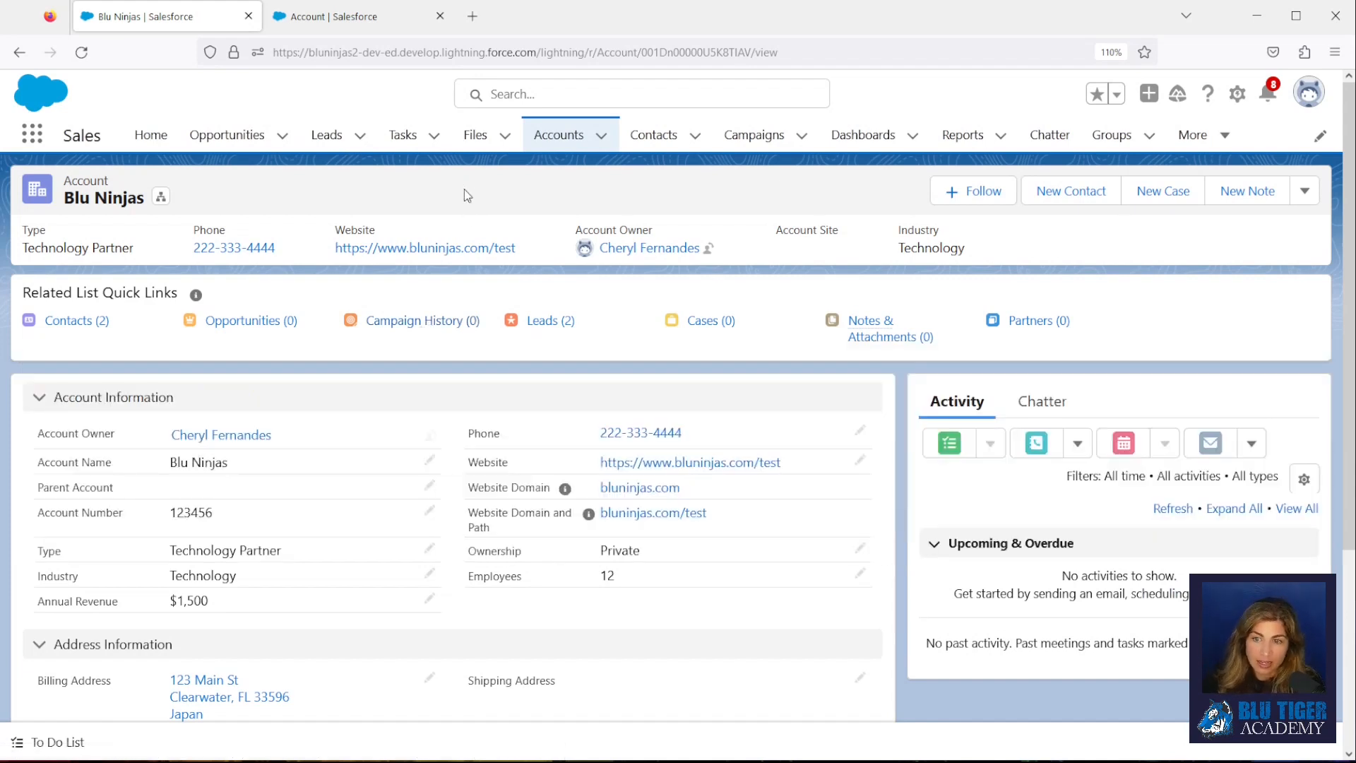
Open Campaigns in a separate browser tab and start a new campaign record.
right_click(754, 140)
click(812, 155)
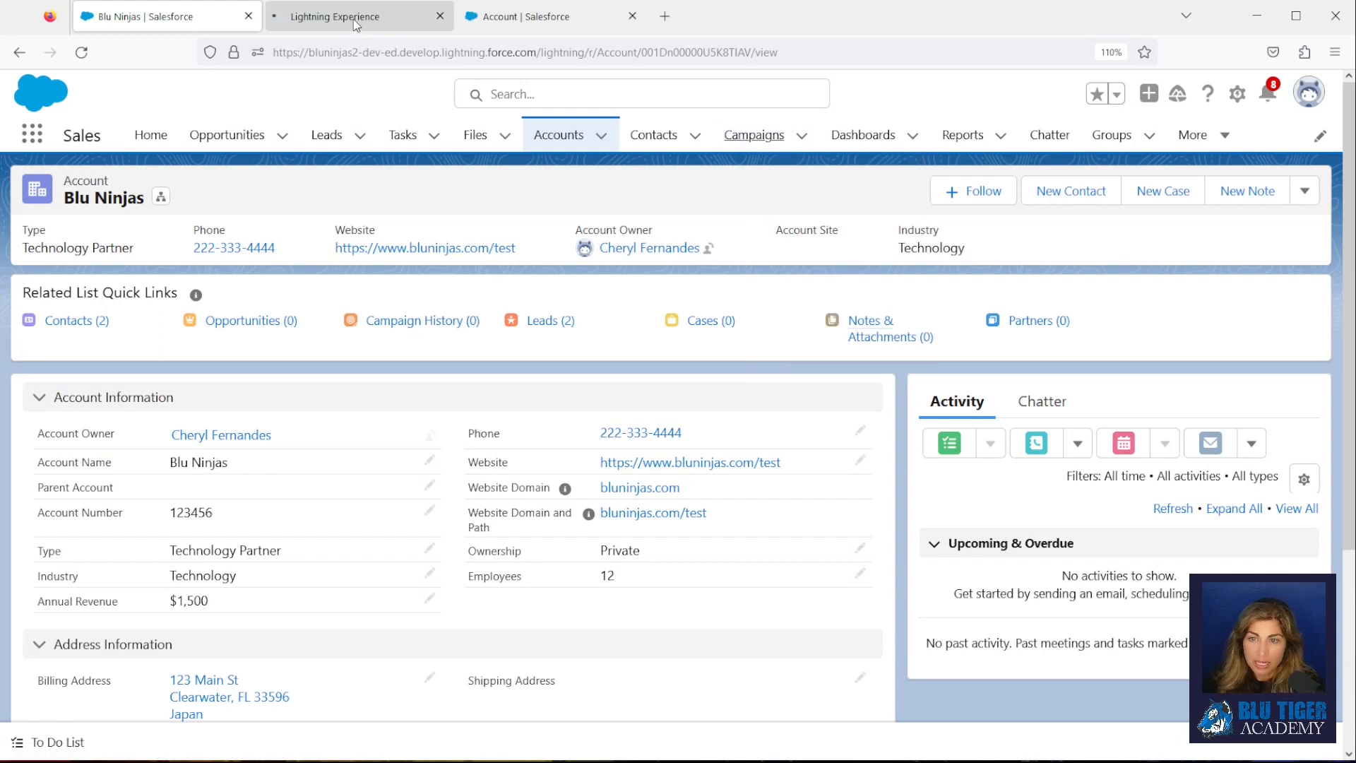
click(355, 19)
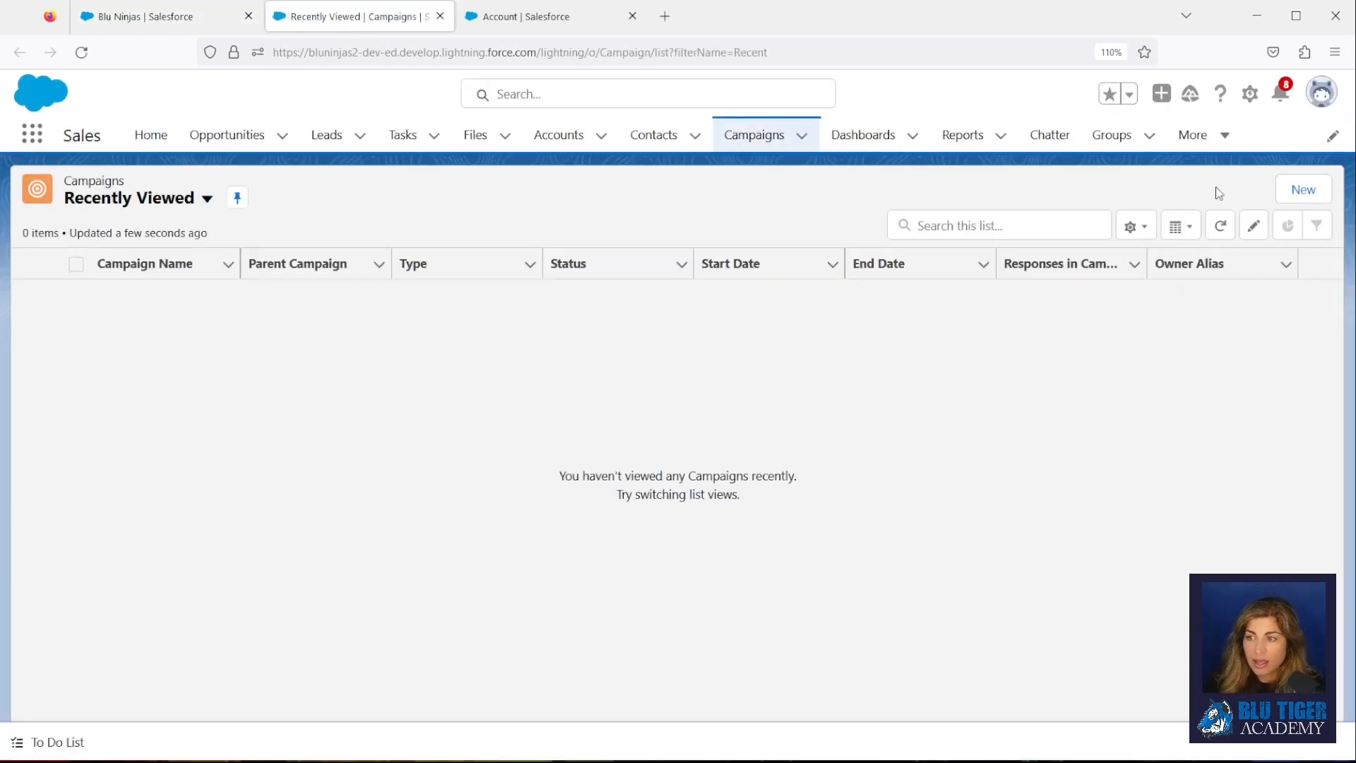
click(1296, 192)
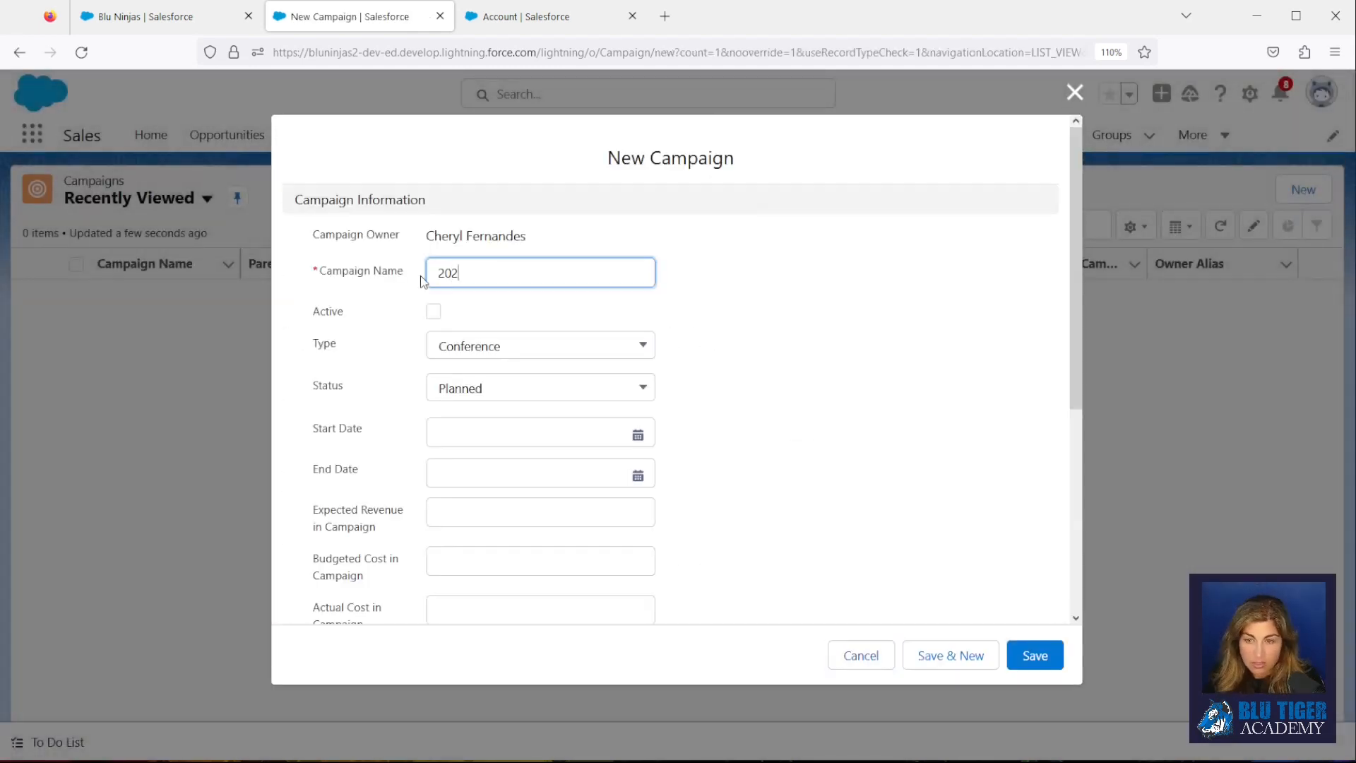
Name the campaign "2023 FAIA Convention - Accounts" and mark it as active.
text(2023 FAIA)
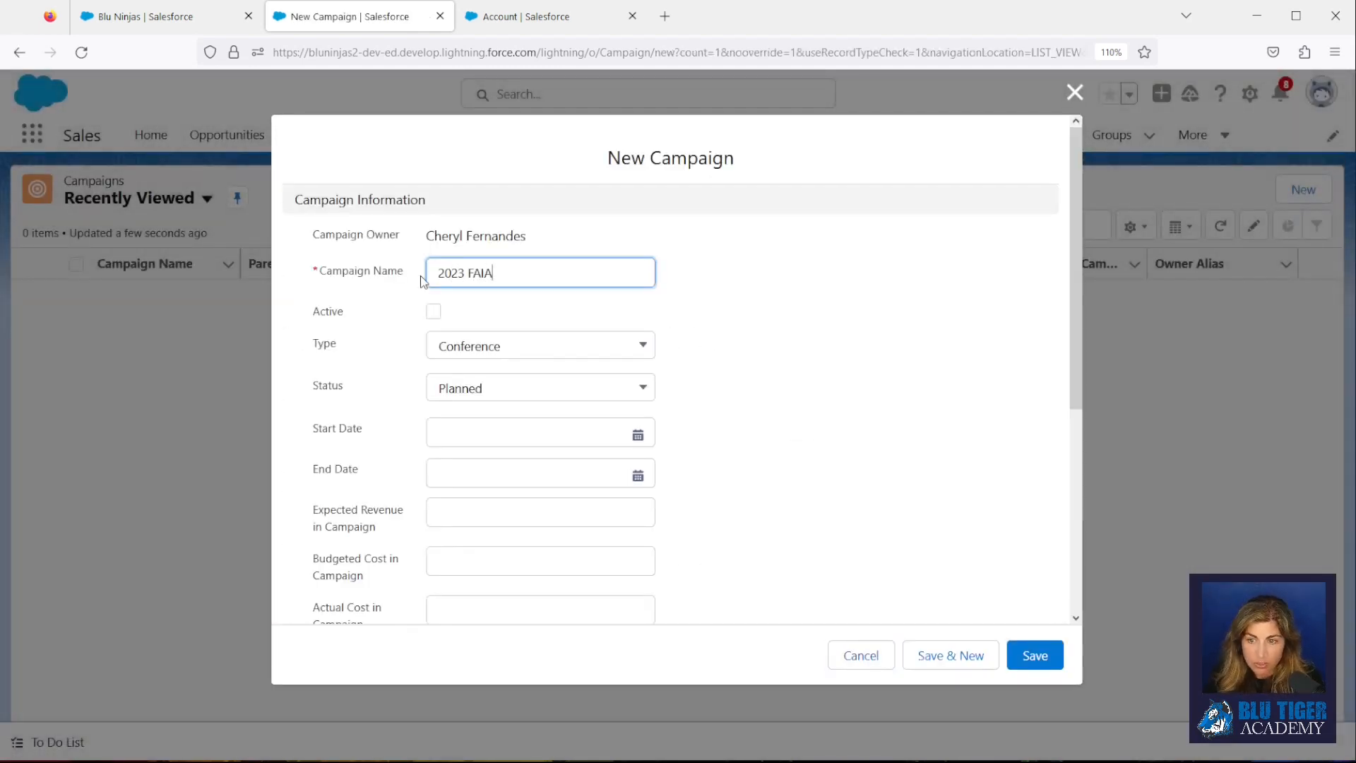
text( Convention)
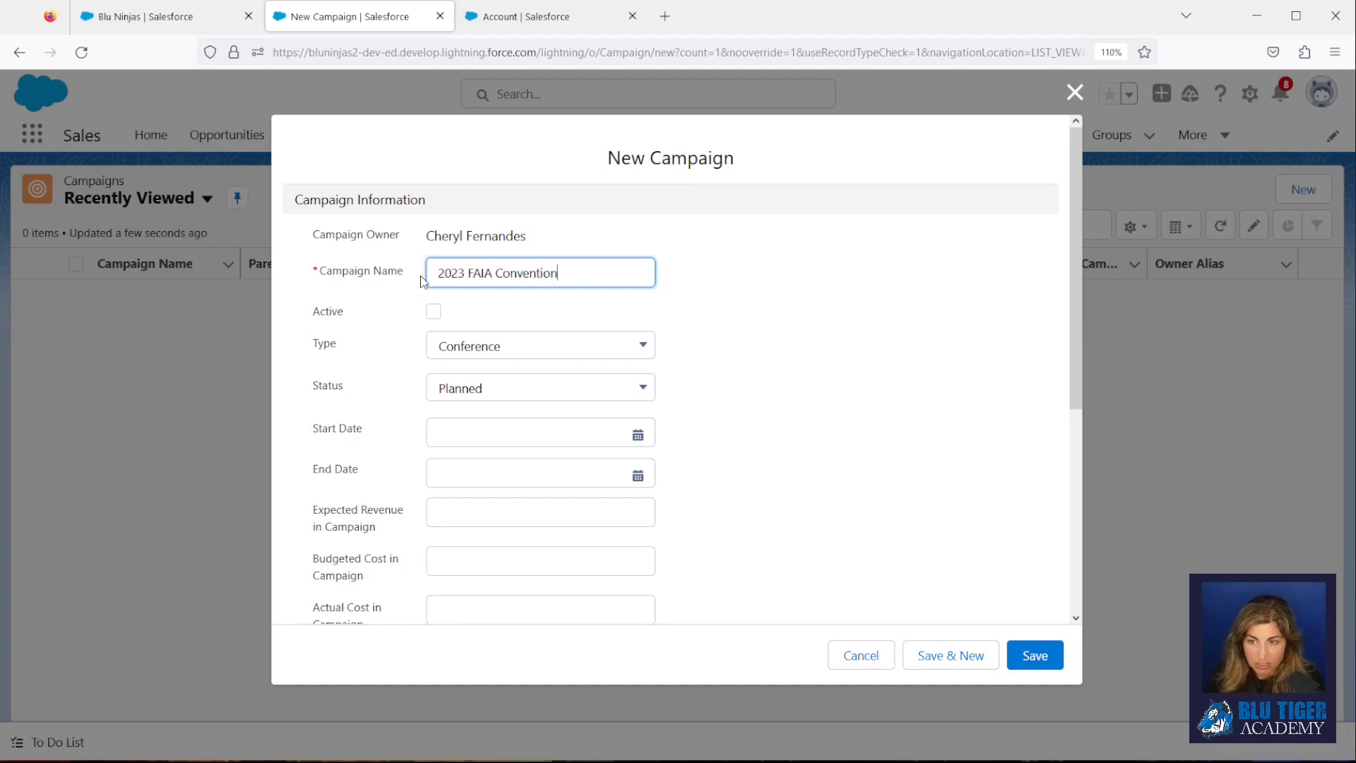
click(434, 311)
click(576, 274)
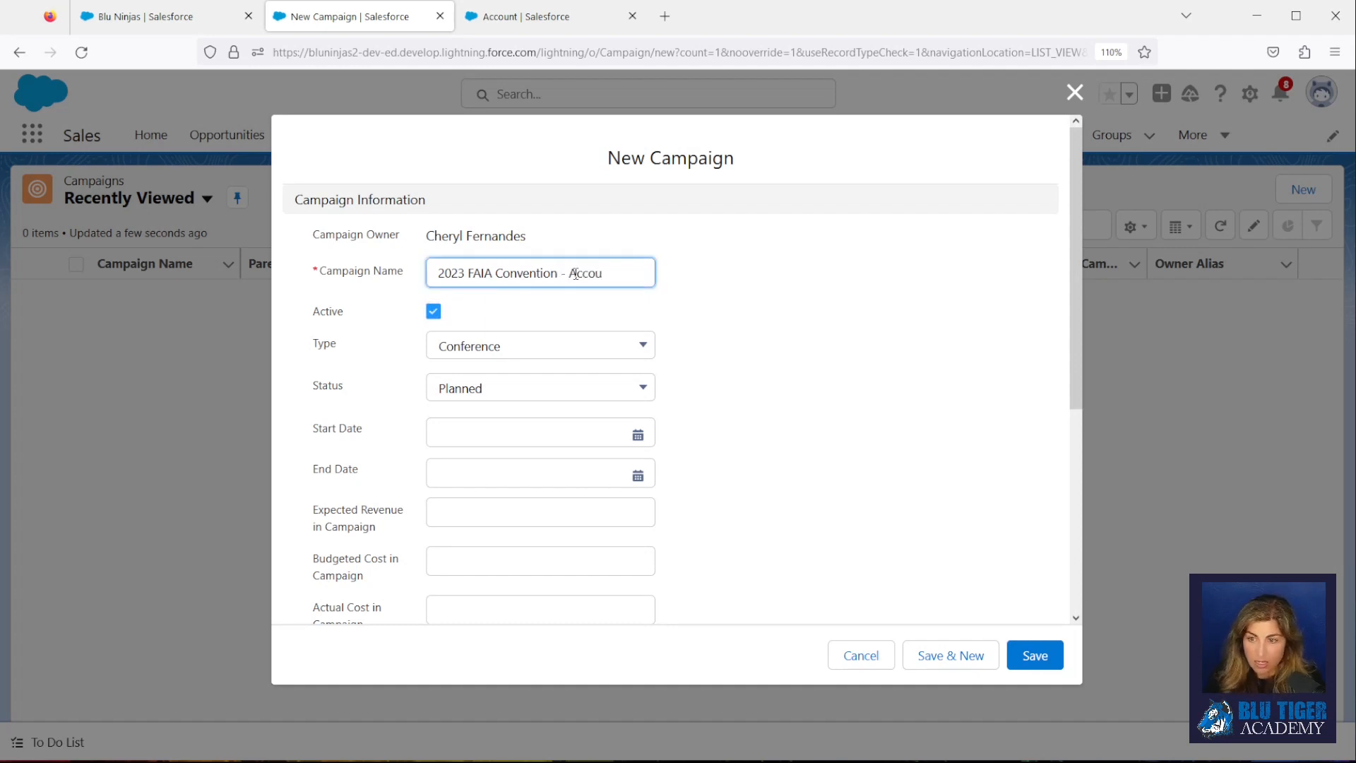
click(553, 310)
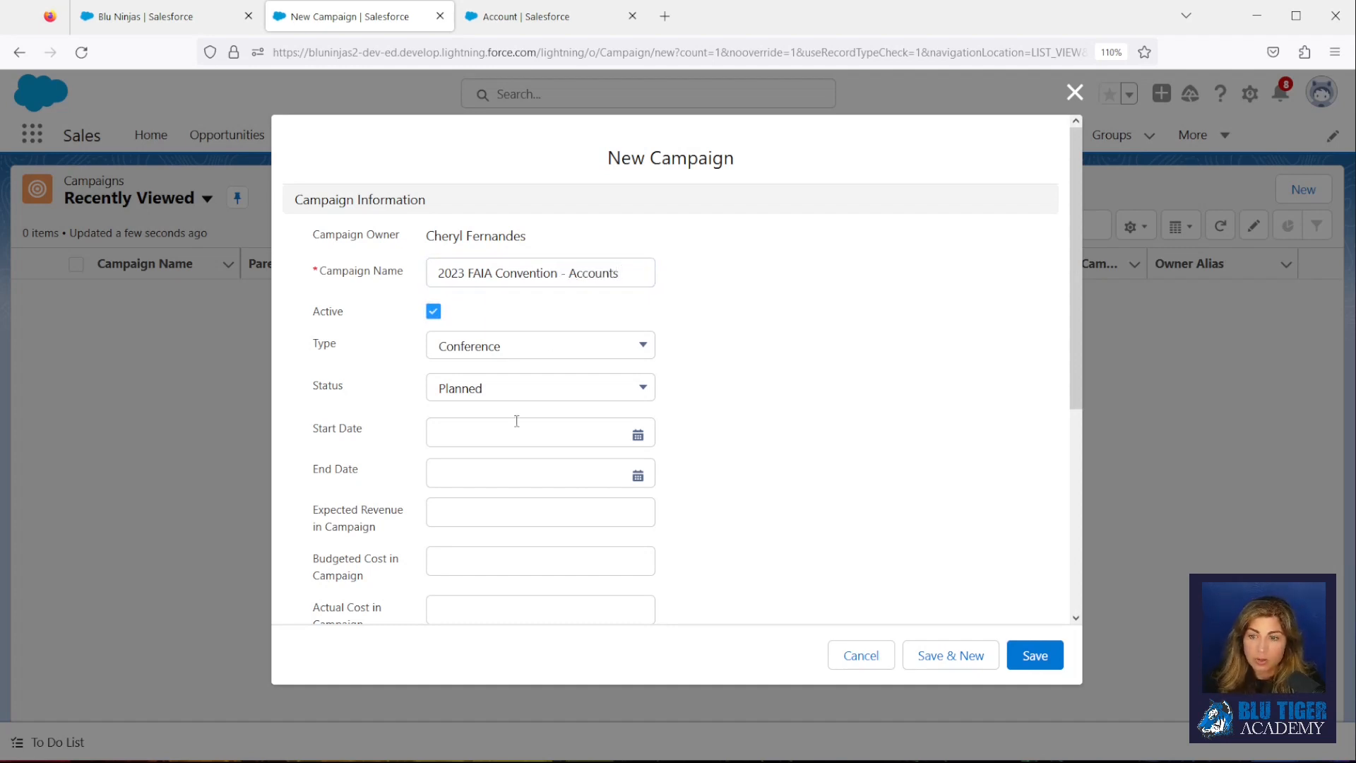
Set the campaign's start date to 6/12/2023 and its end date to 6/14/2023.
click(479, 439)
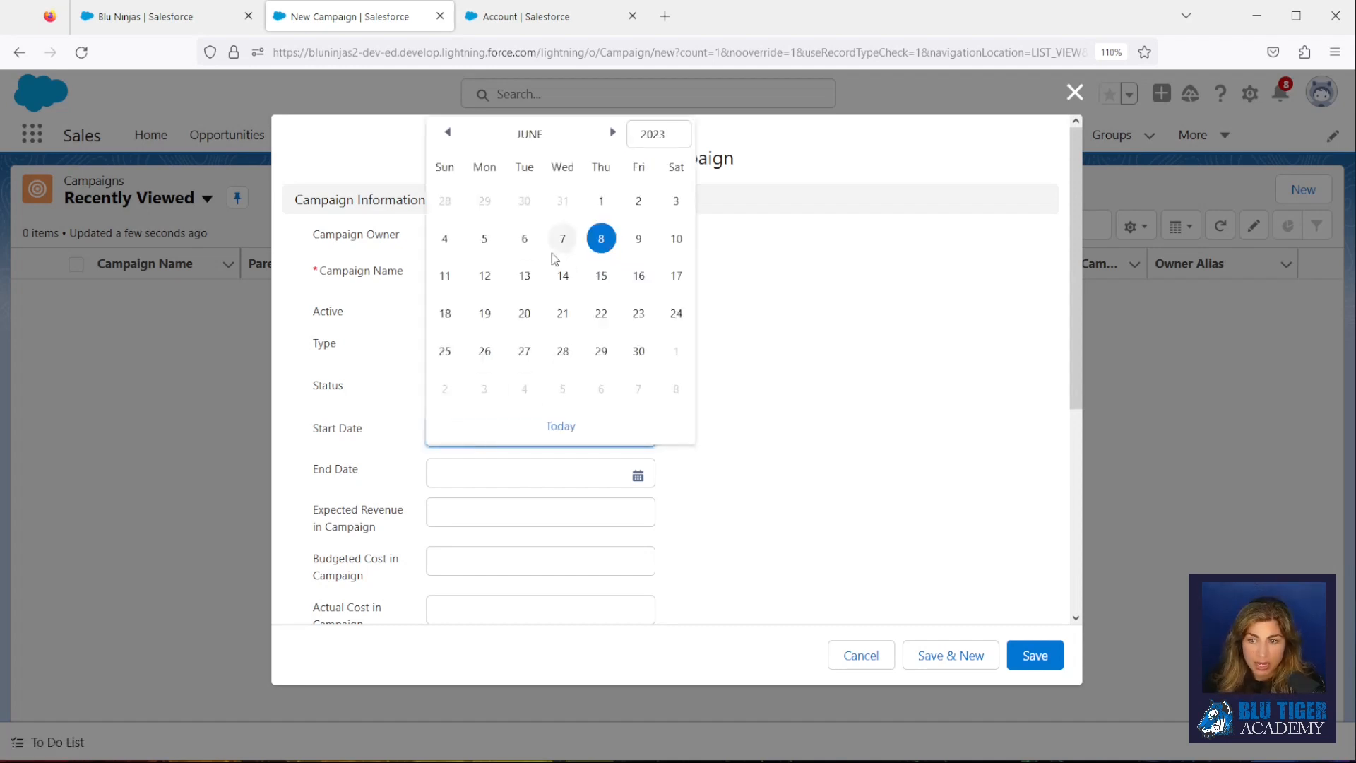
click(485, 276)
click(488, 475)
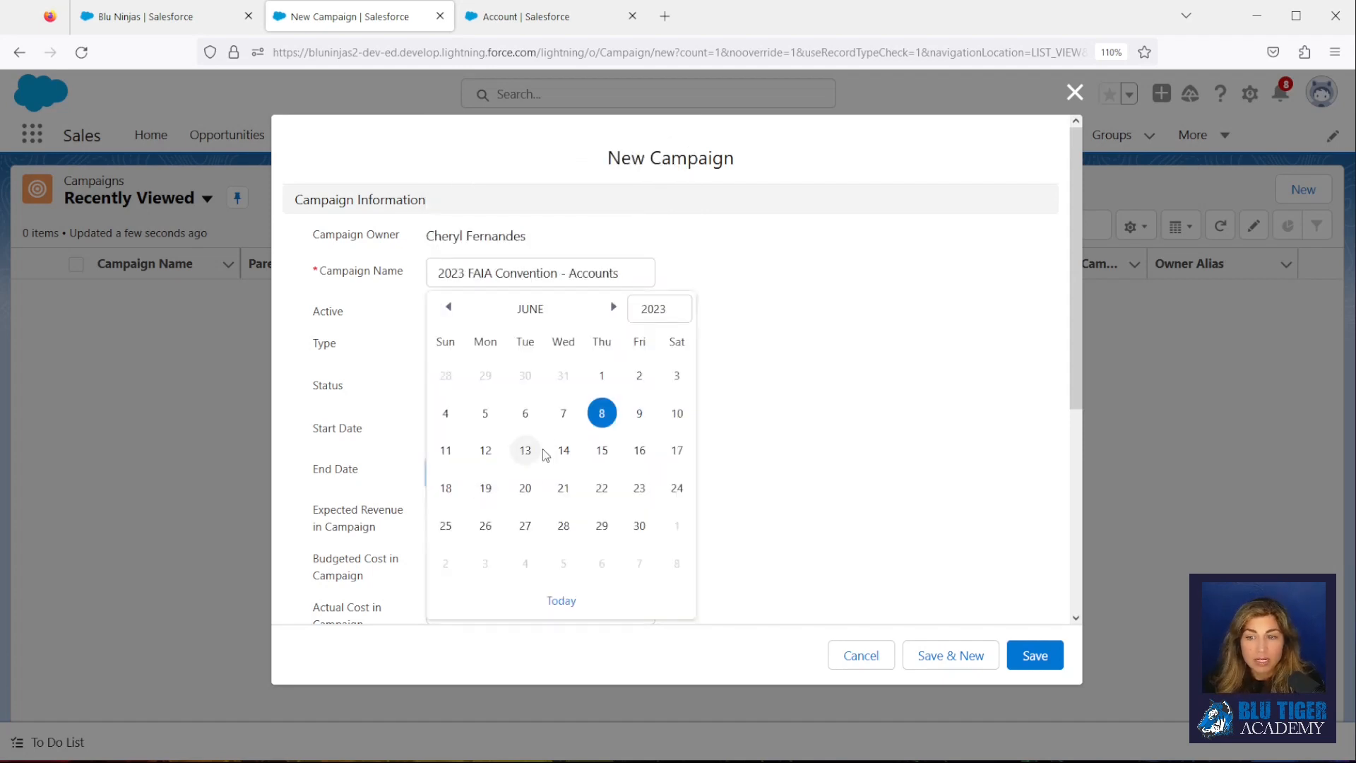
click(564, 450)
click(727, 448)
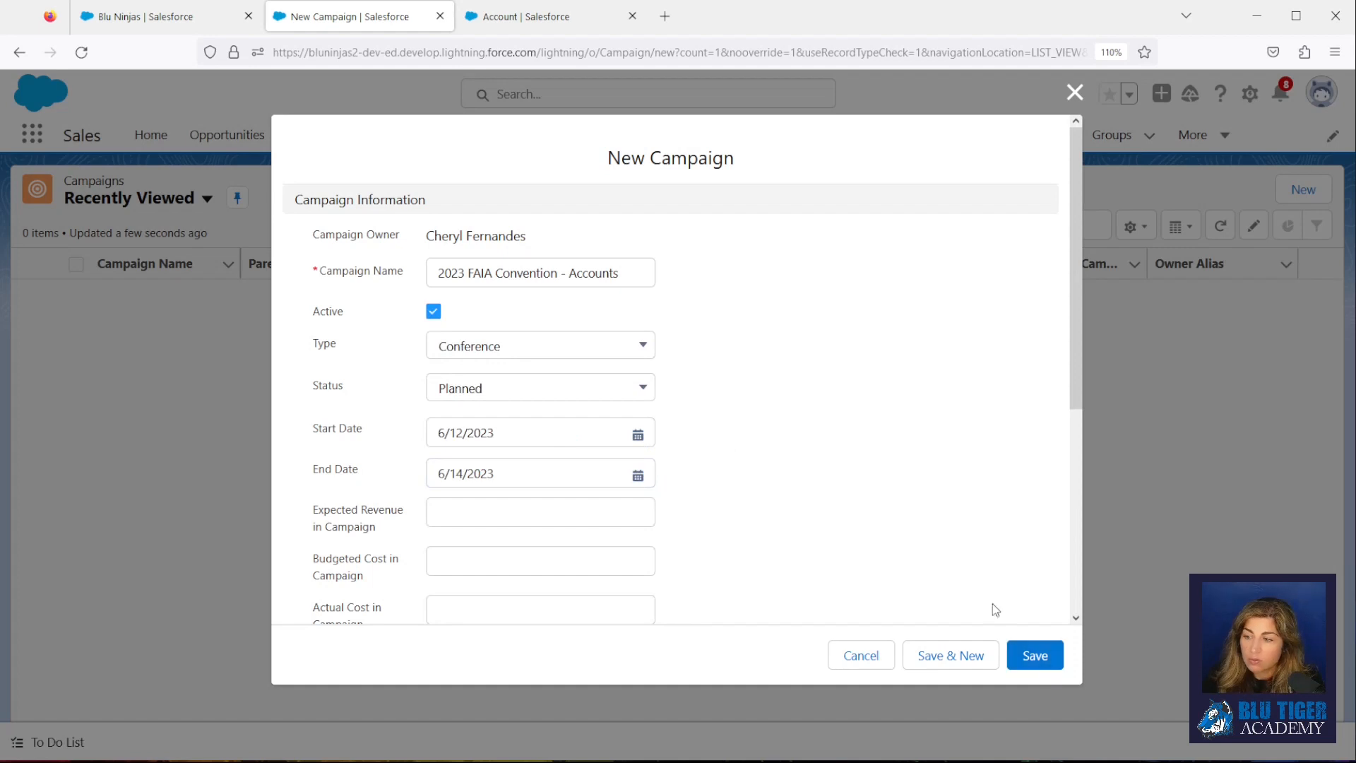
triple_click(619, 273)
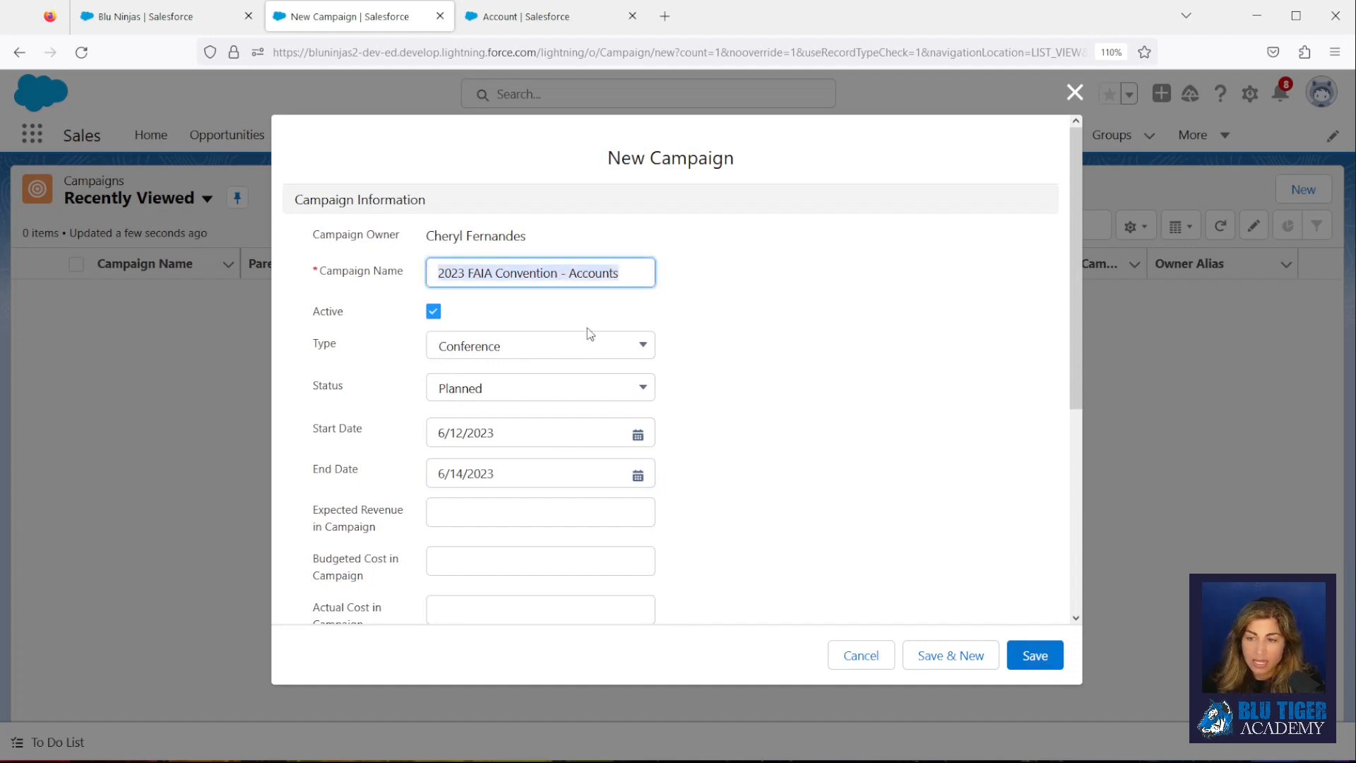
click(687, 351)
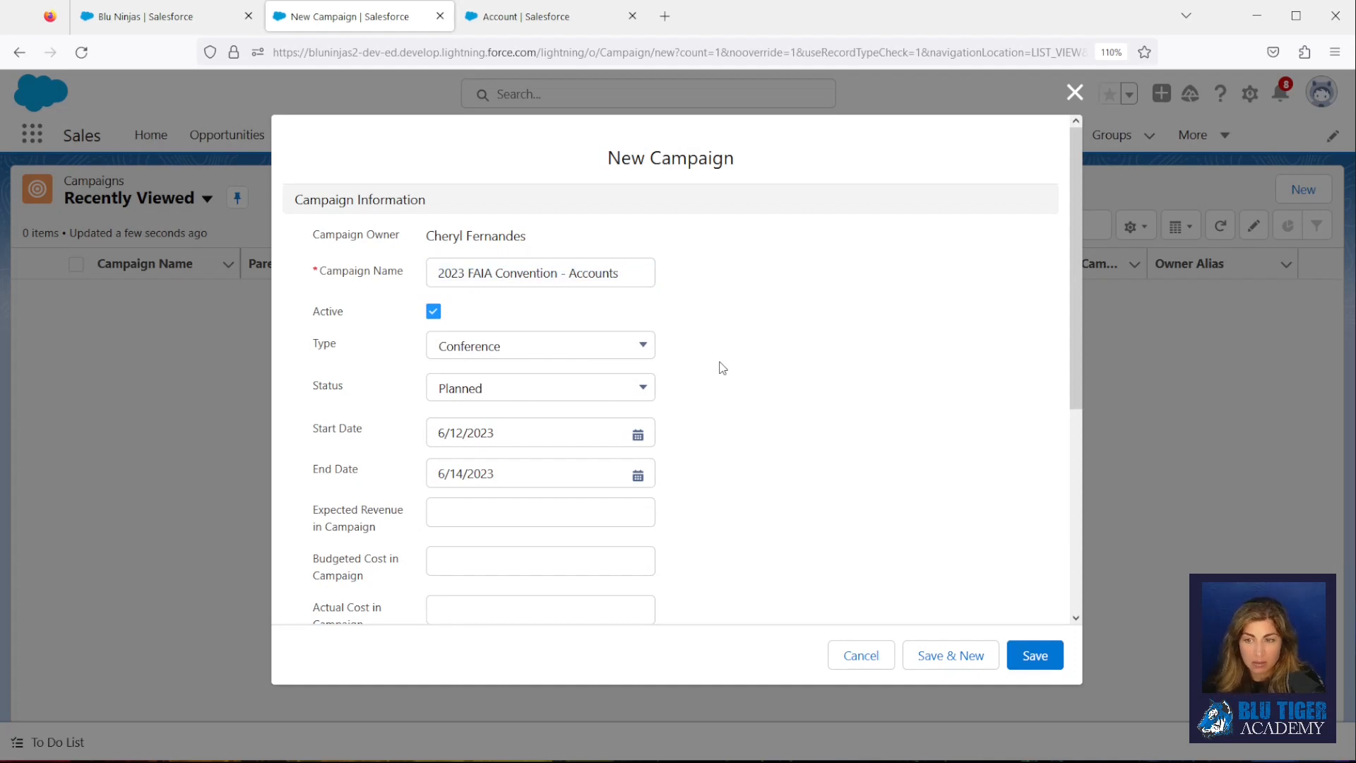
Enter the description "This campaign holds the accounts the sales reps want to target for pre show emails." and save the campaign.
scroll(722, 367, down, 5)
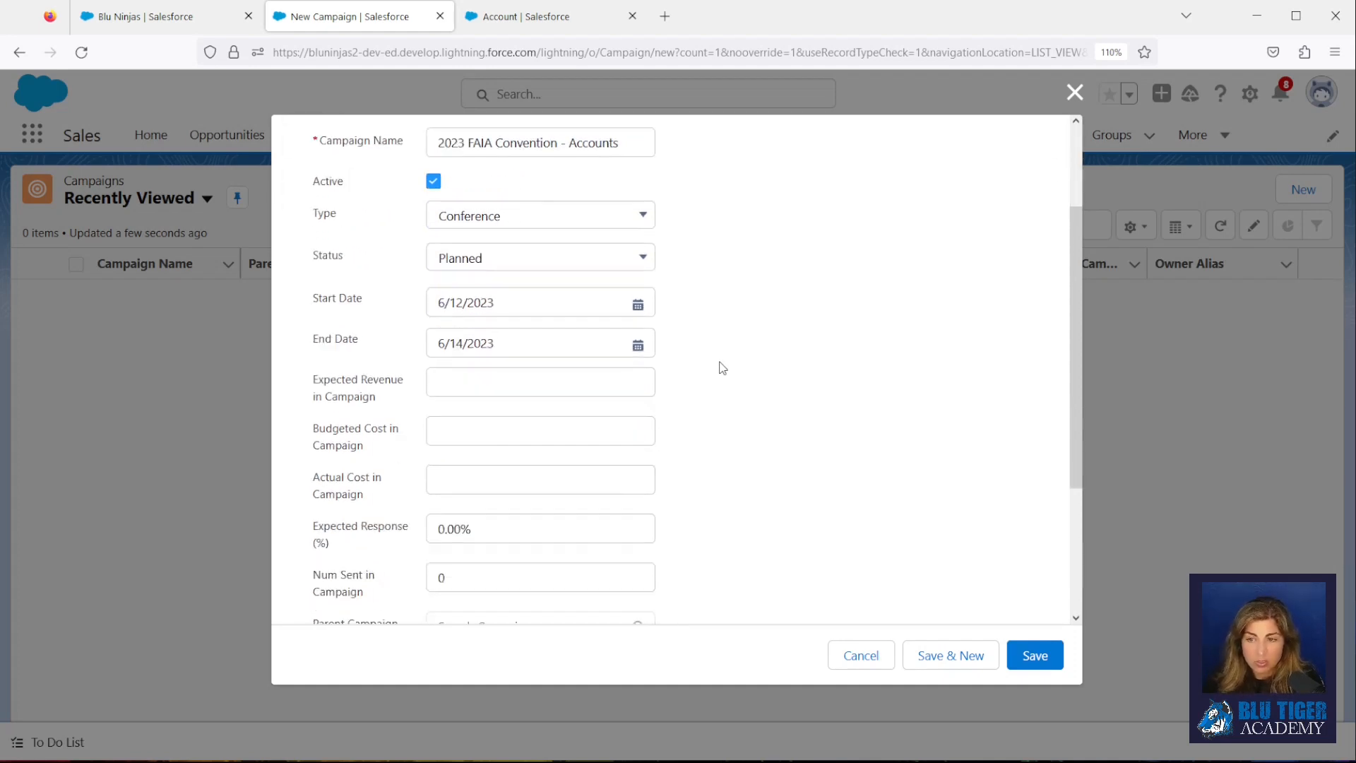
click(679, 550)
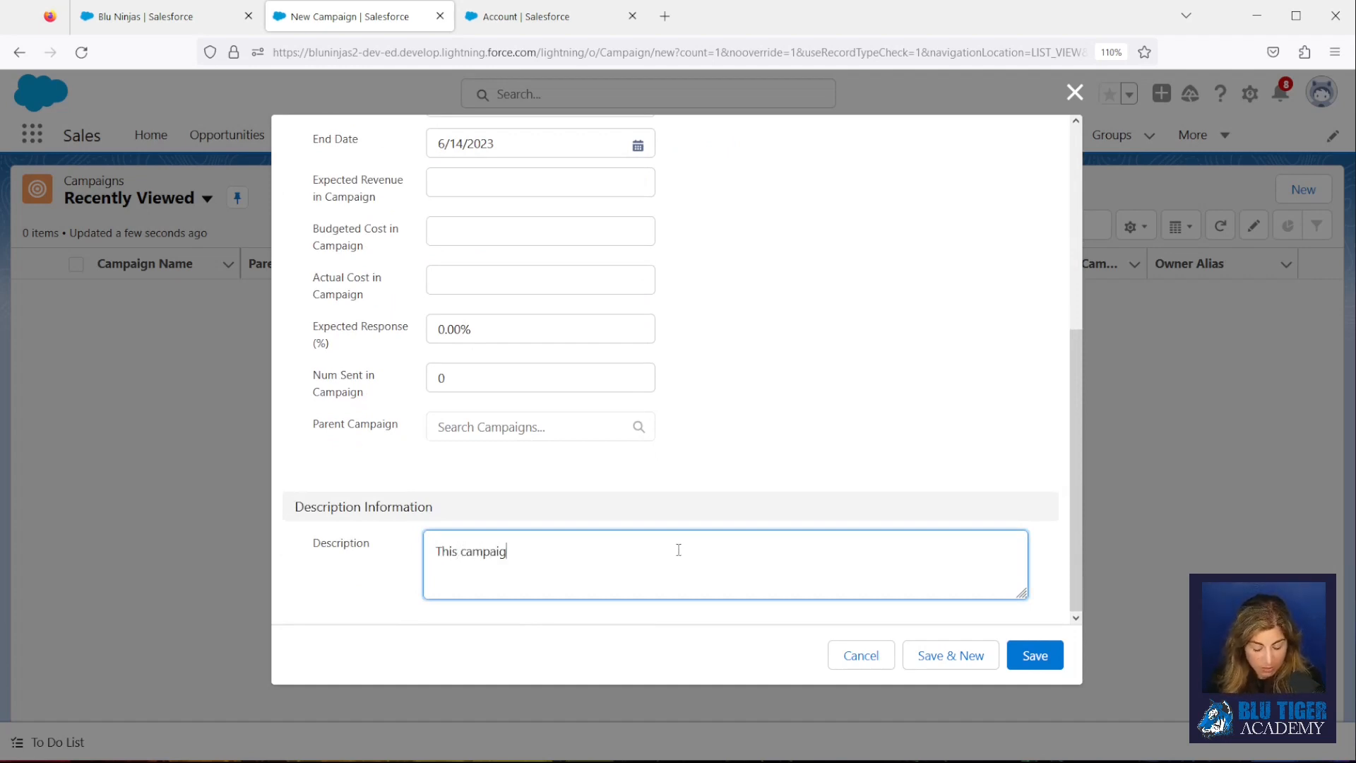
text(This campaign holds)
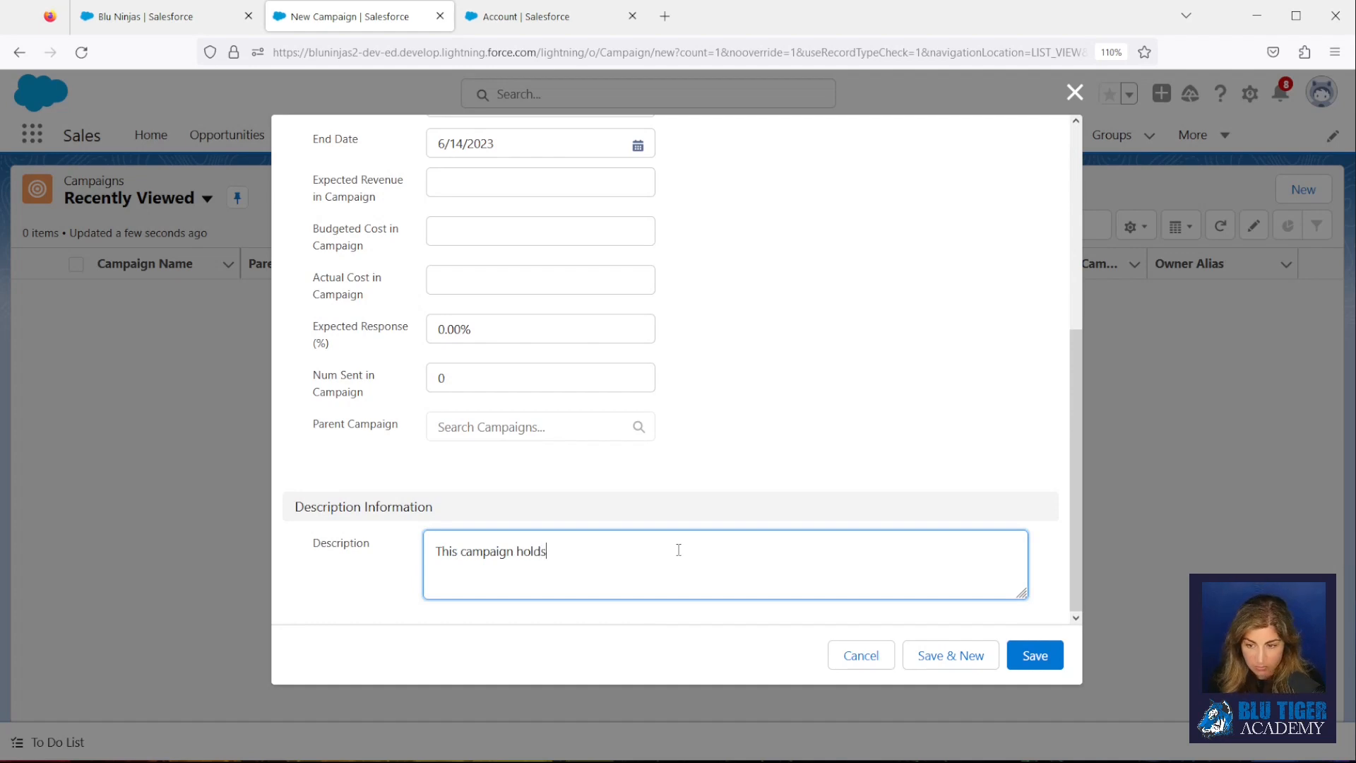
text( the ac)
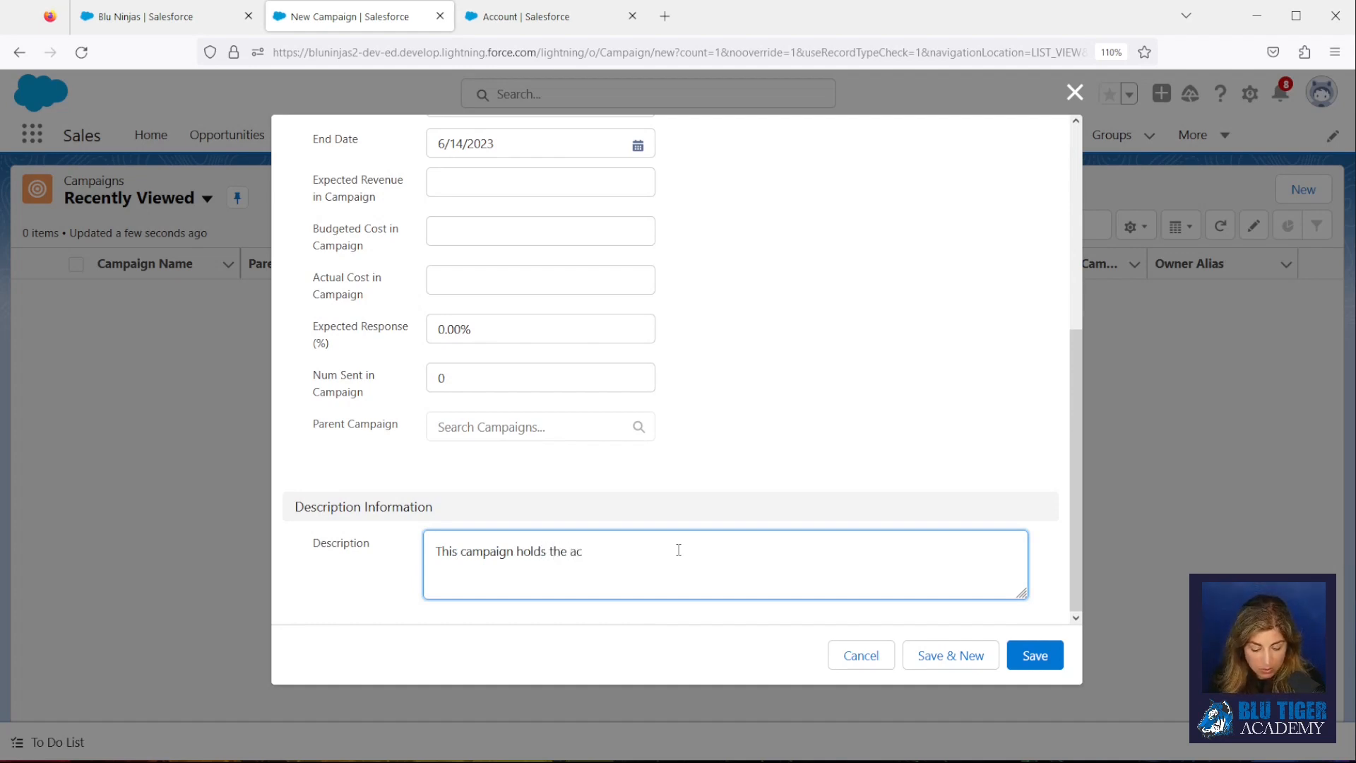
text(counts the sales)
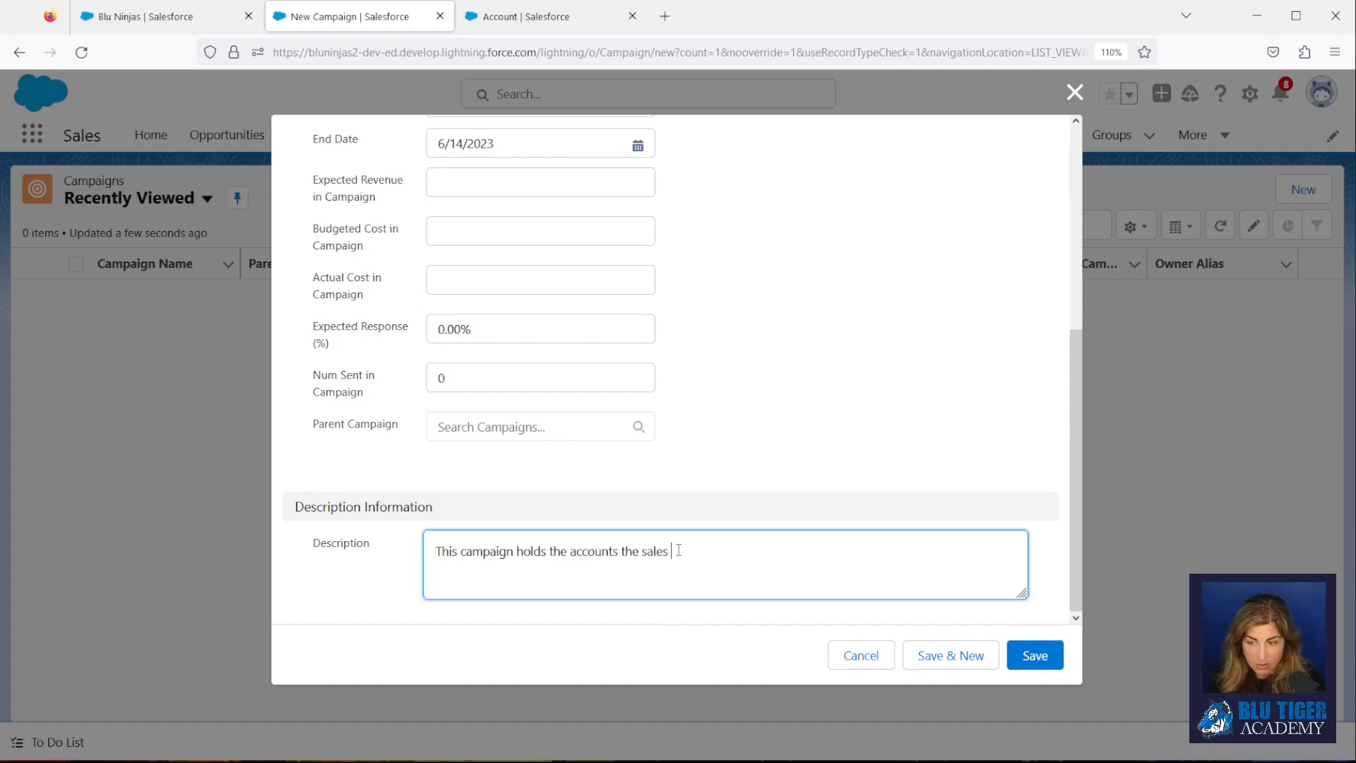
text( reps want to target for pre s)
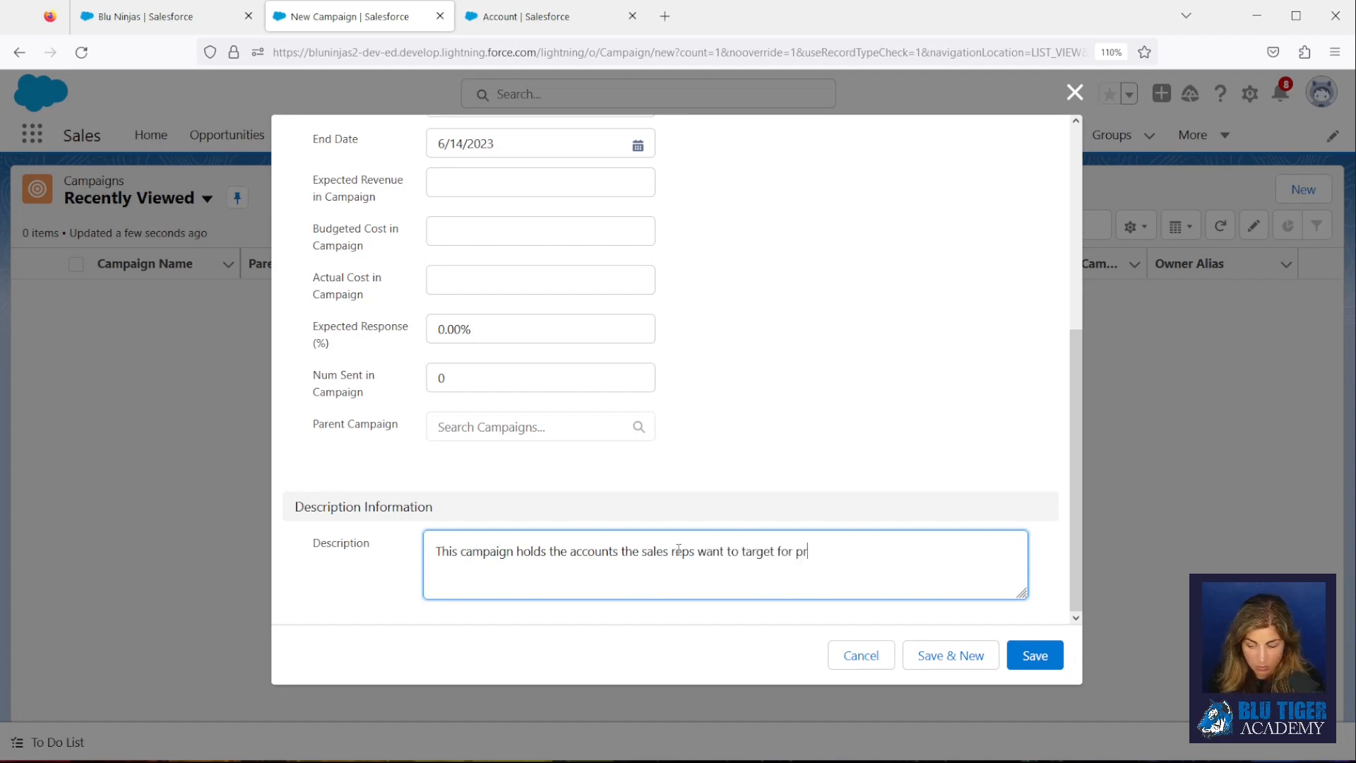
text(how emails.)
click(1035, 656)
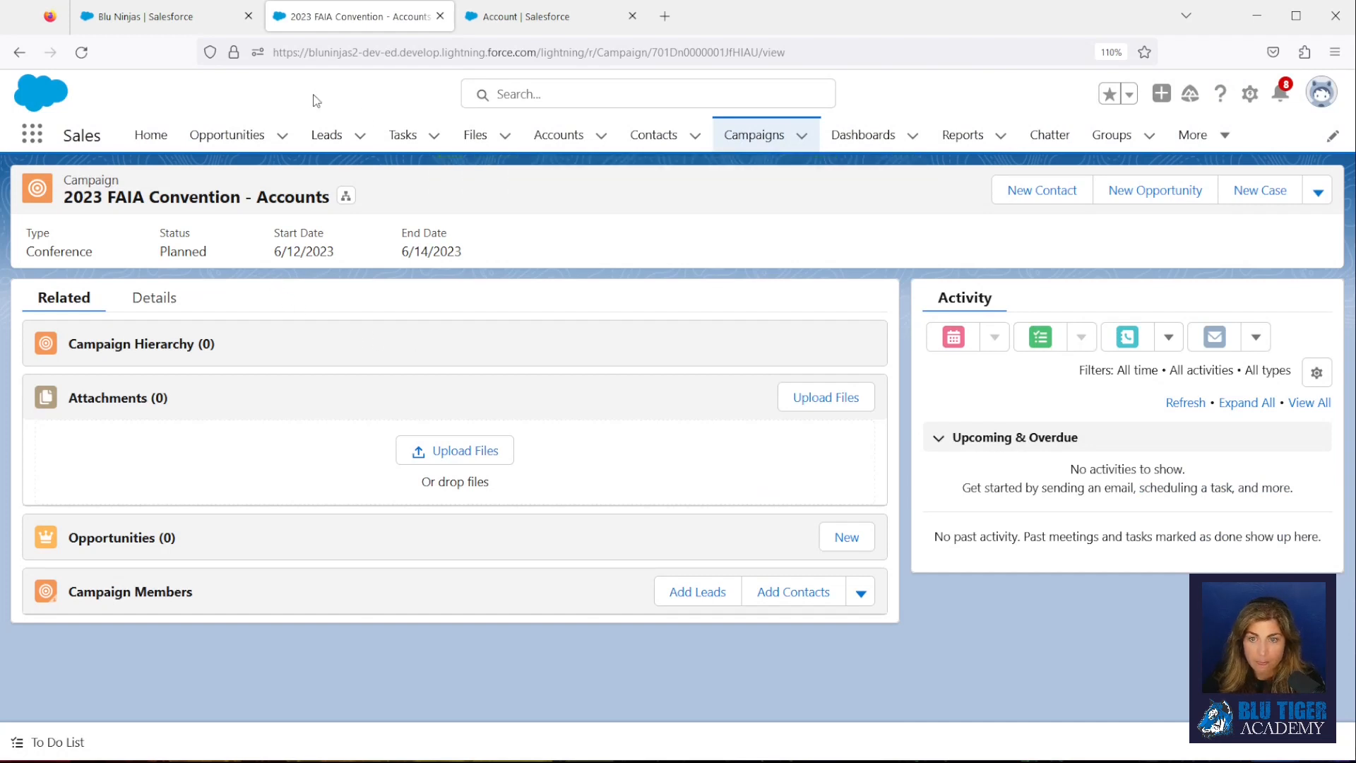
Add the Blu Ninjas account to the "2023 FAIA Convention - Accounts" campaign with the member status Sent.
click(127, 16)
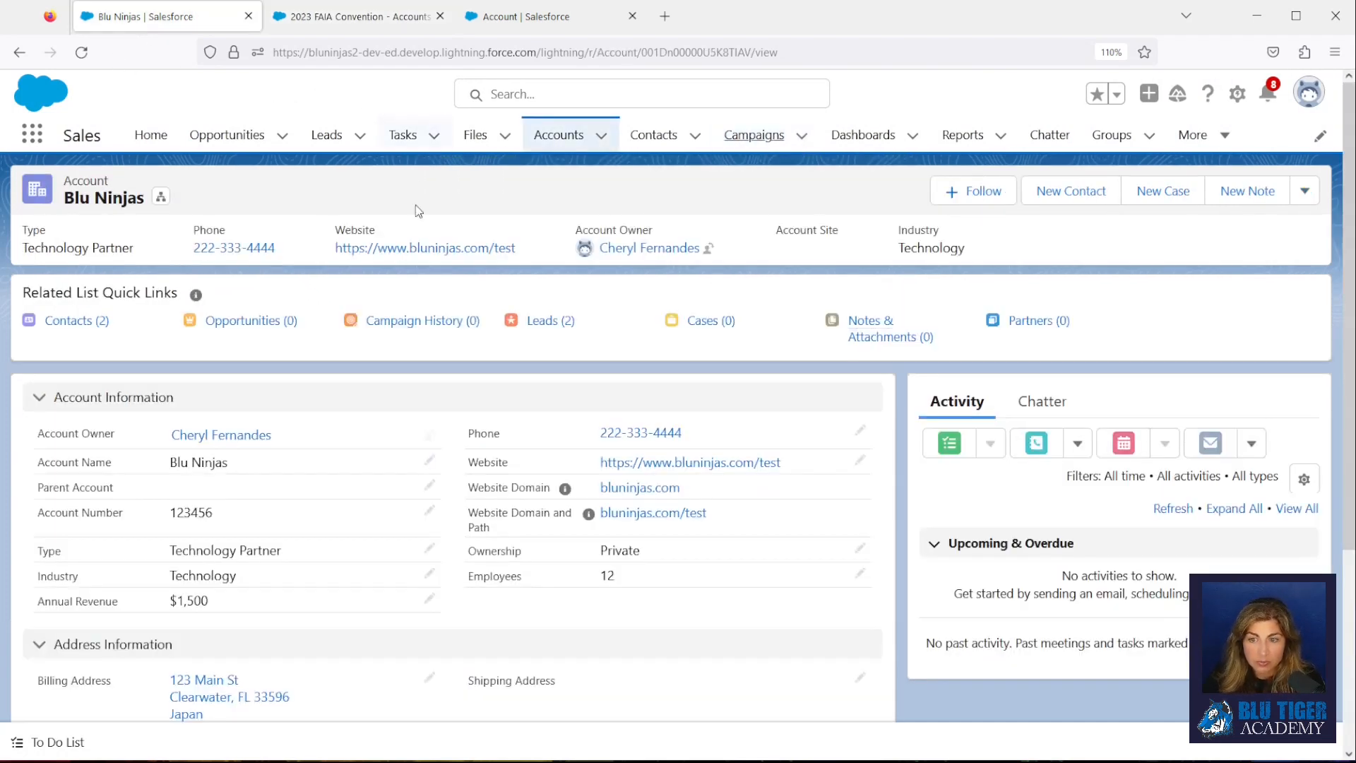
mouse_move(426, 323)
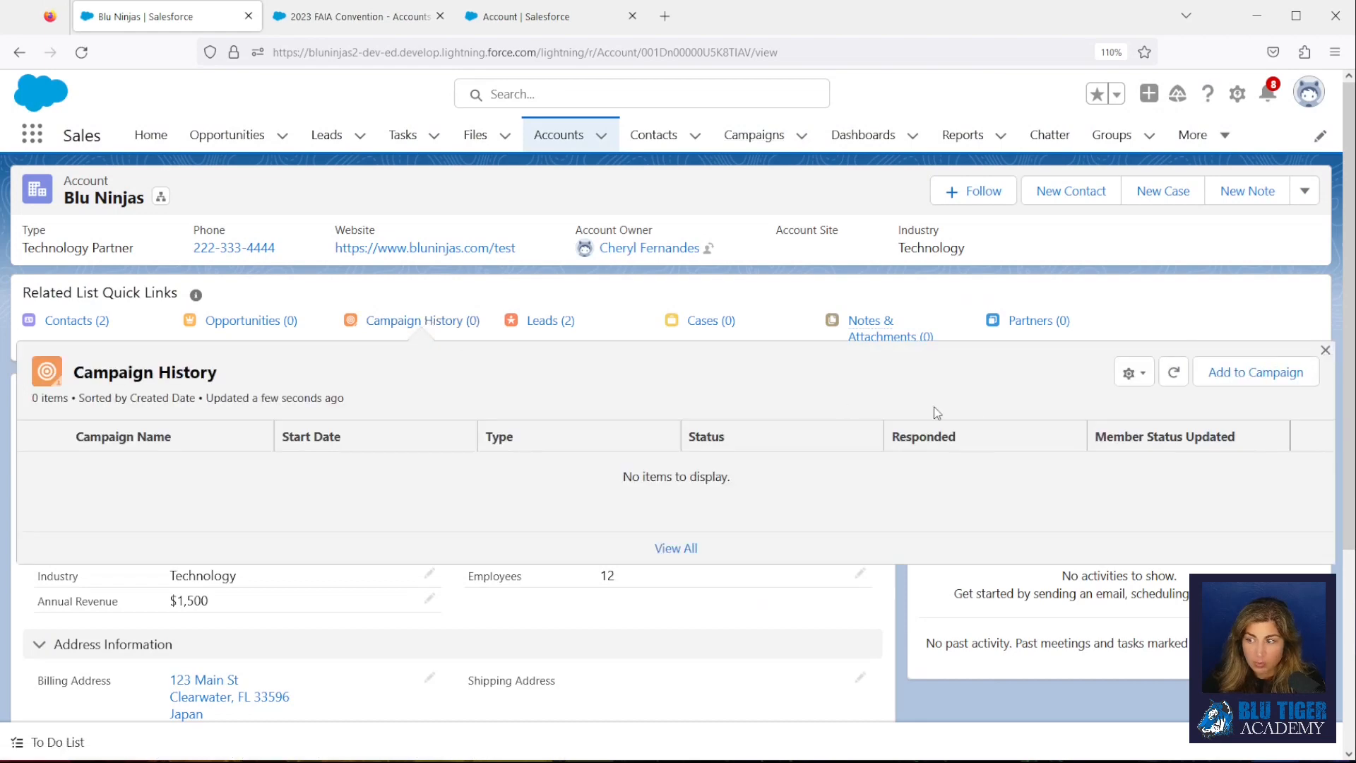
click(1221, 379)
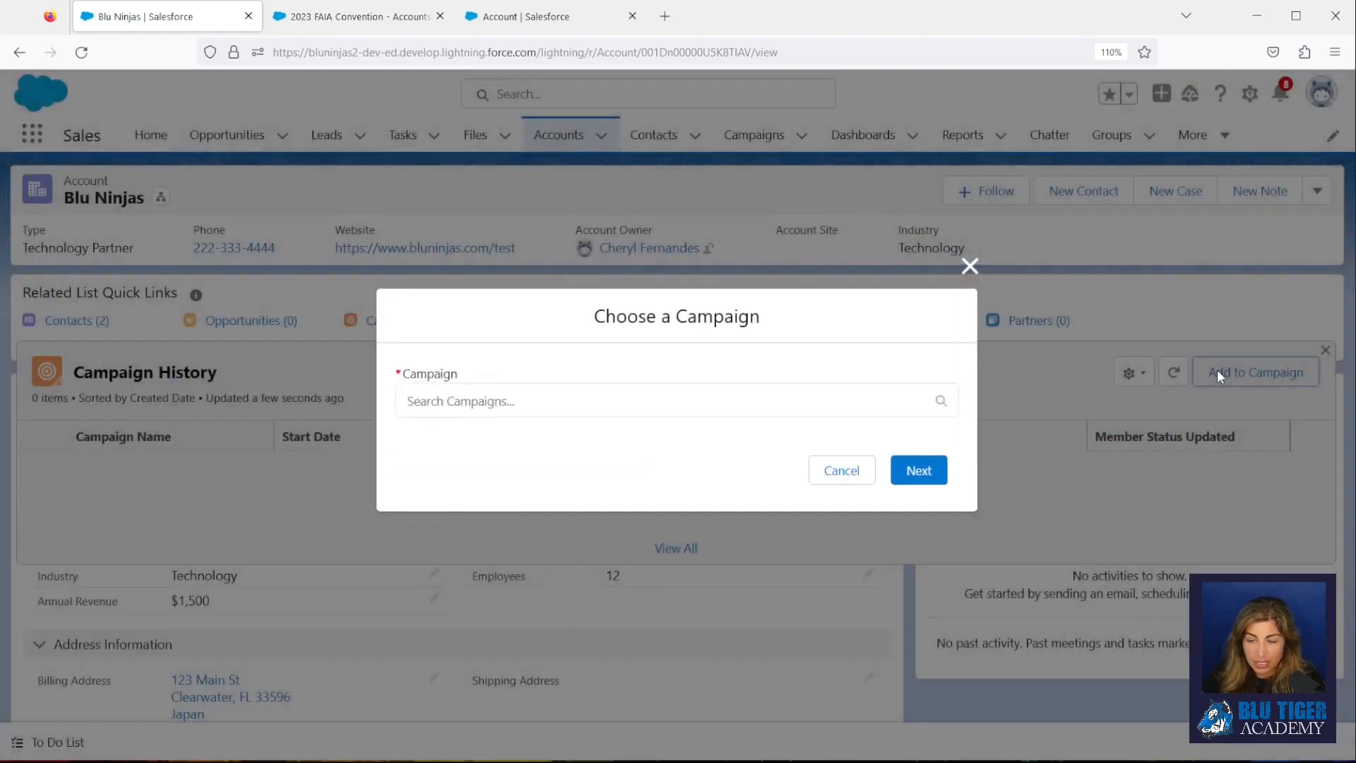
click(557, 446)
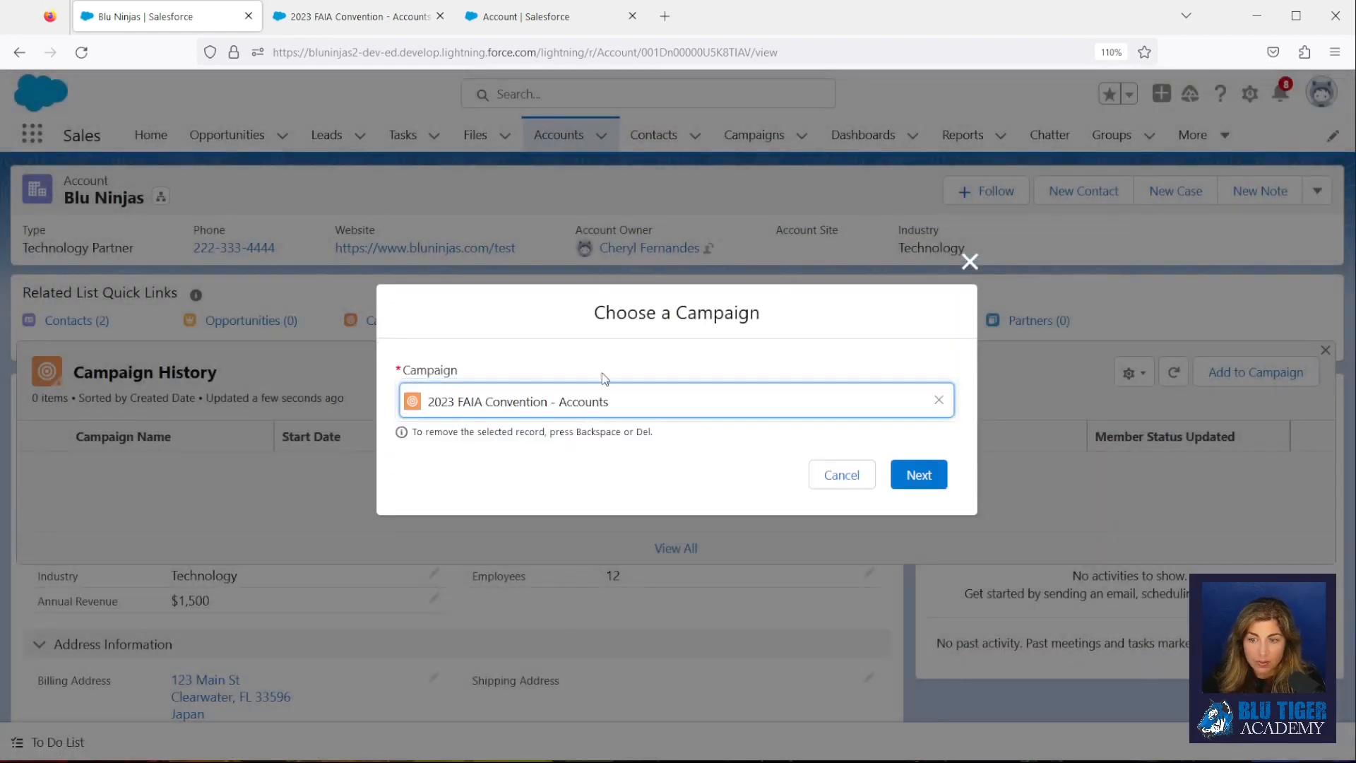
click(917, 475)
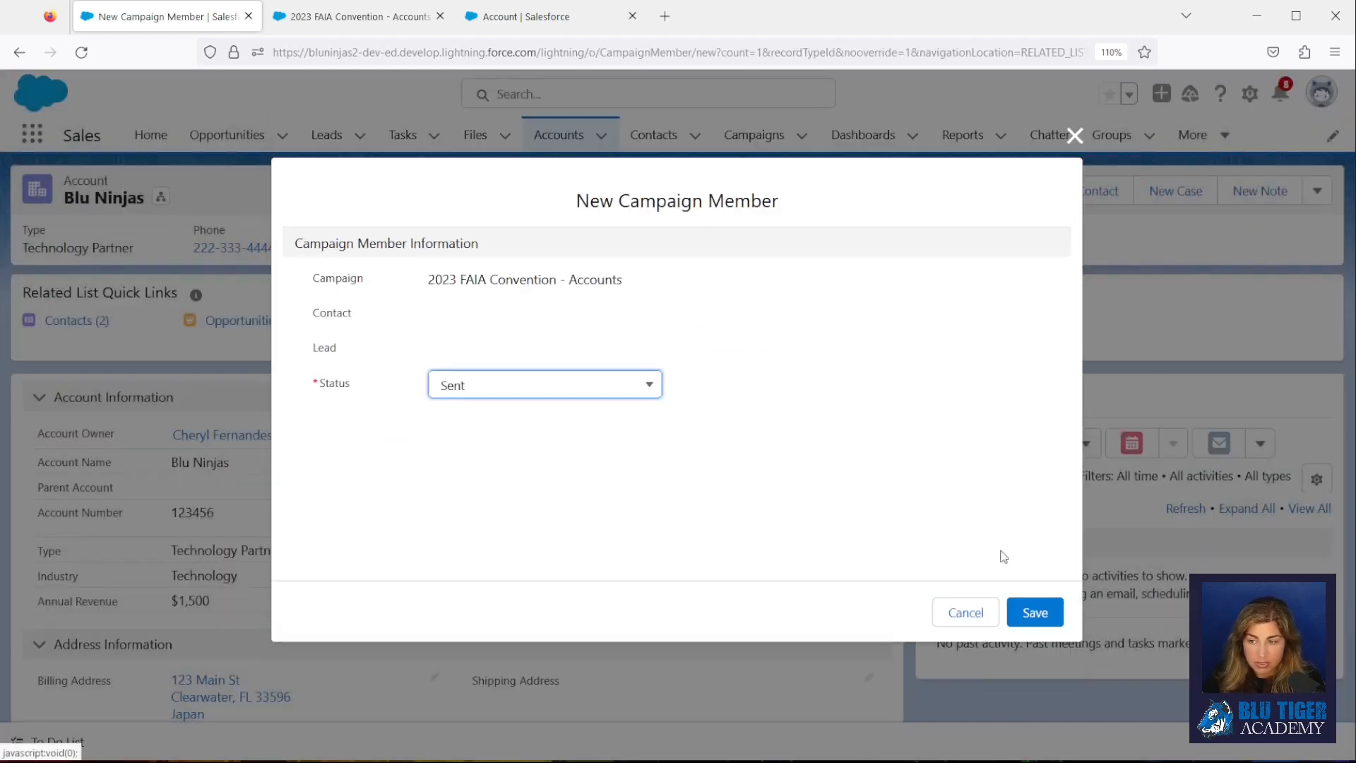
click(1034, 611)
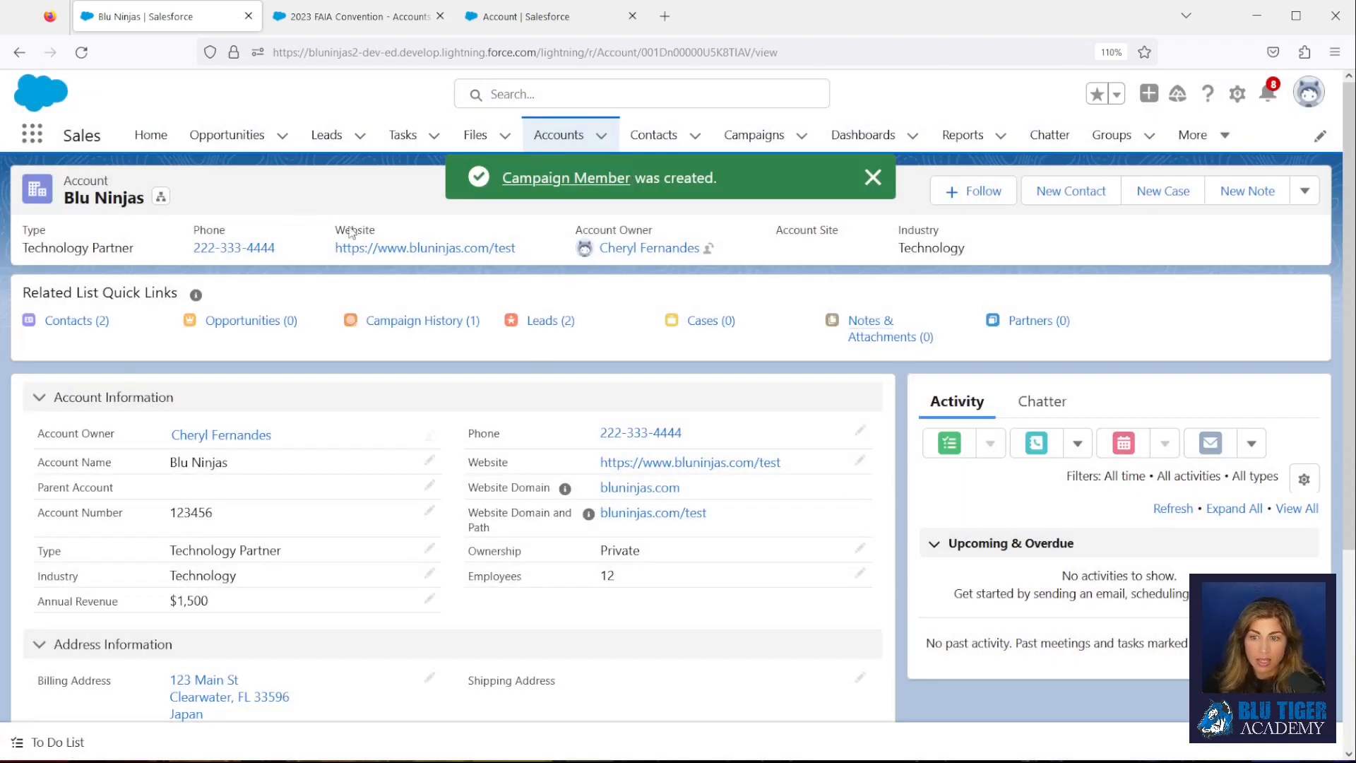
Check the account's Campaign History and view the full list of members on the convention campaign.
mouse_move(410, 323)
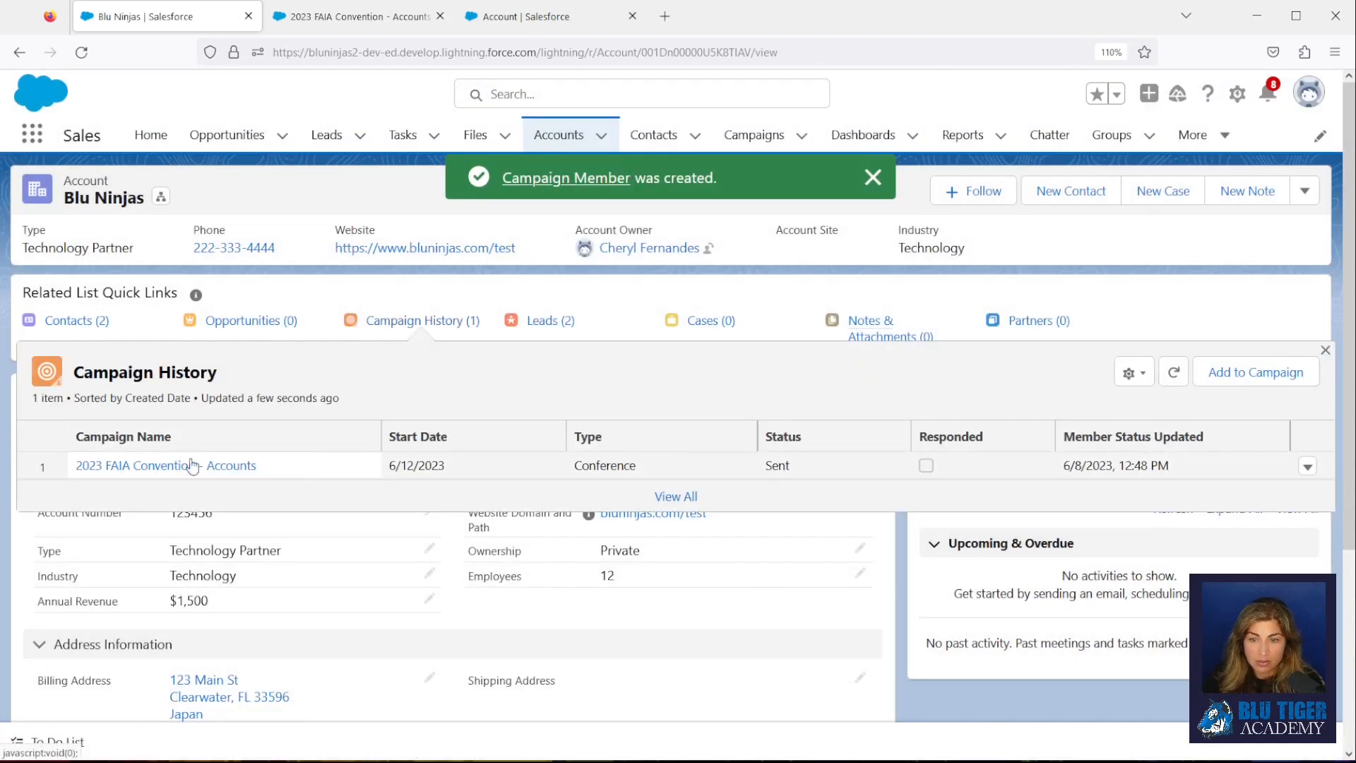
click(385, 21)
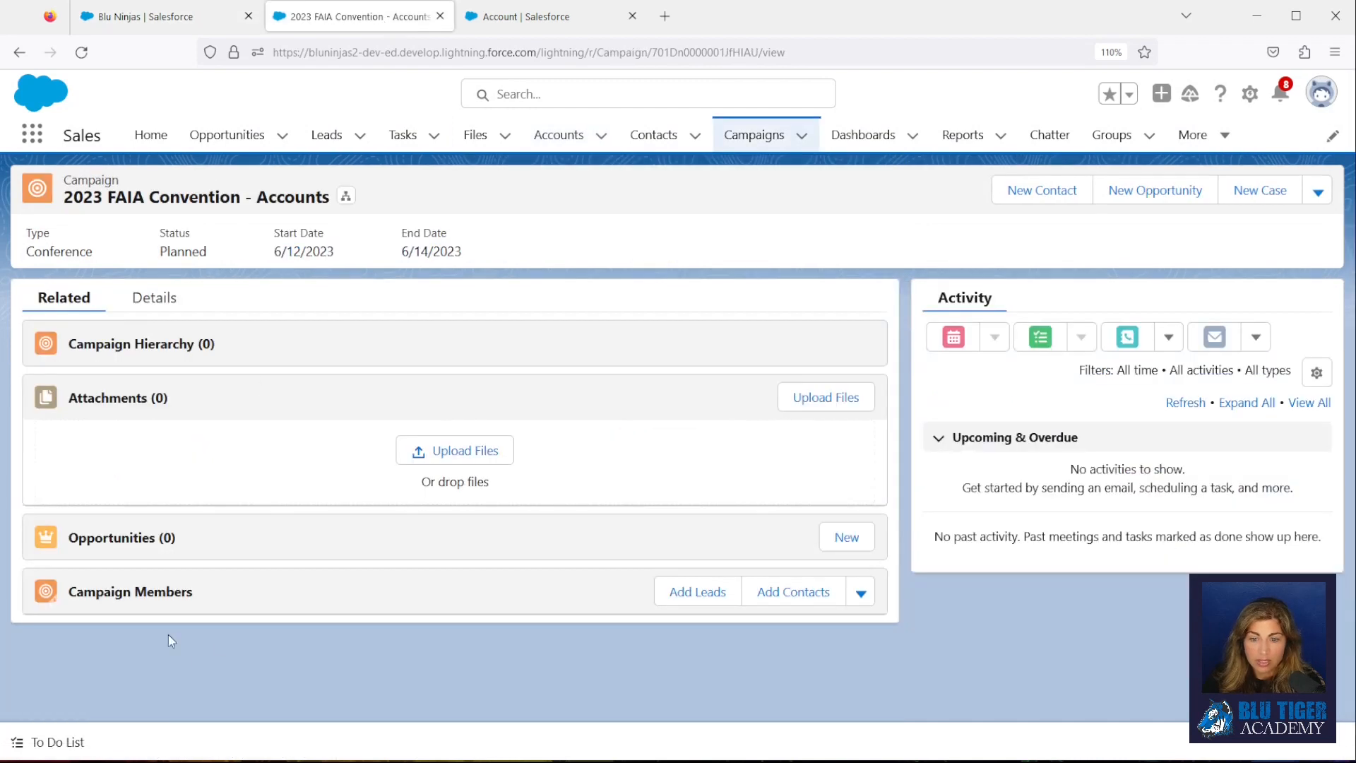
click(152, 592)
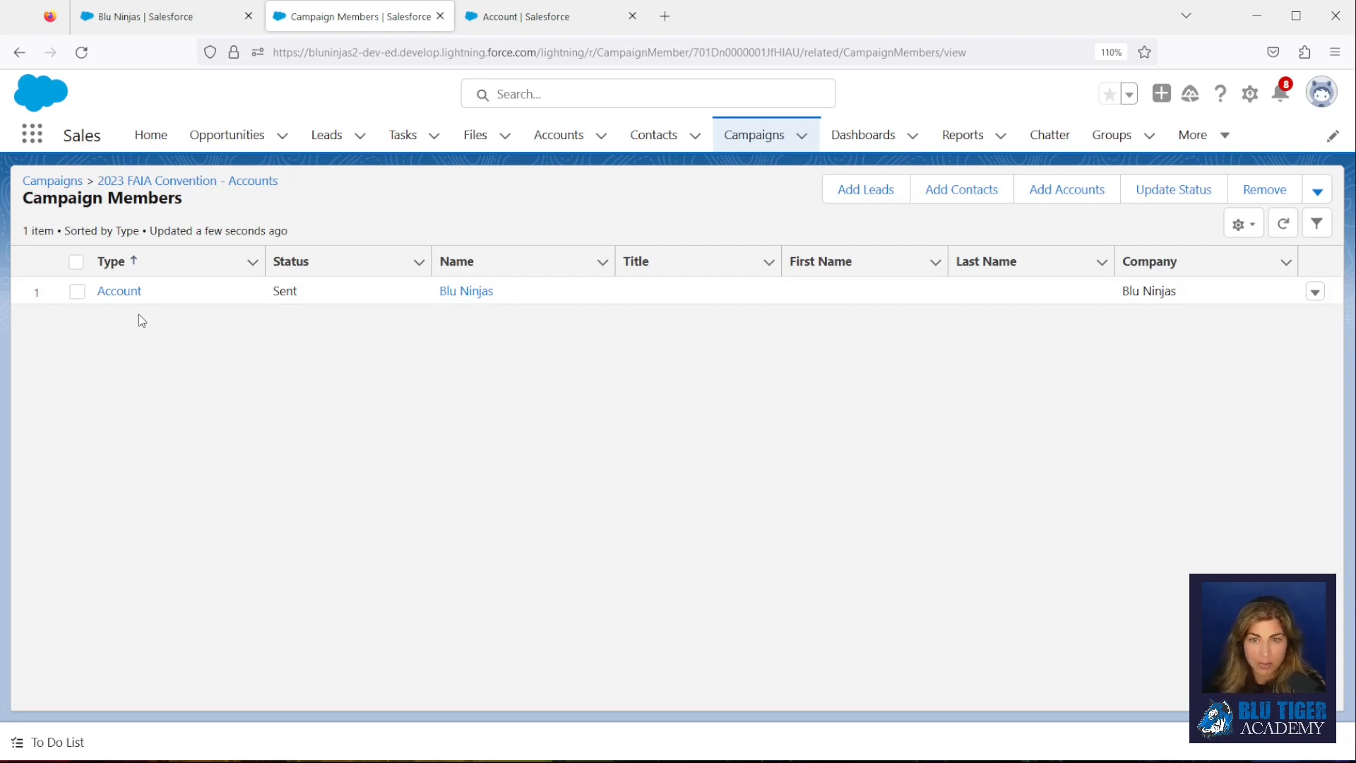
Return to the account's browser tab and open the New Accounts Report from the recent reports.
click(188, 15)
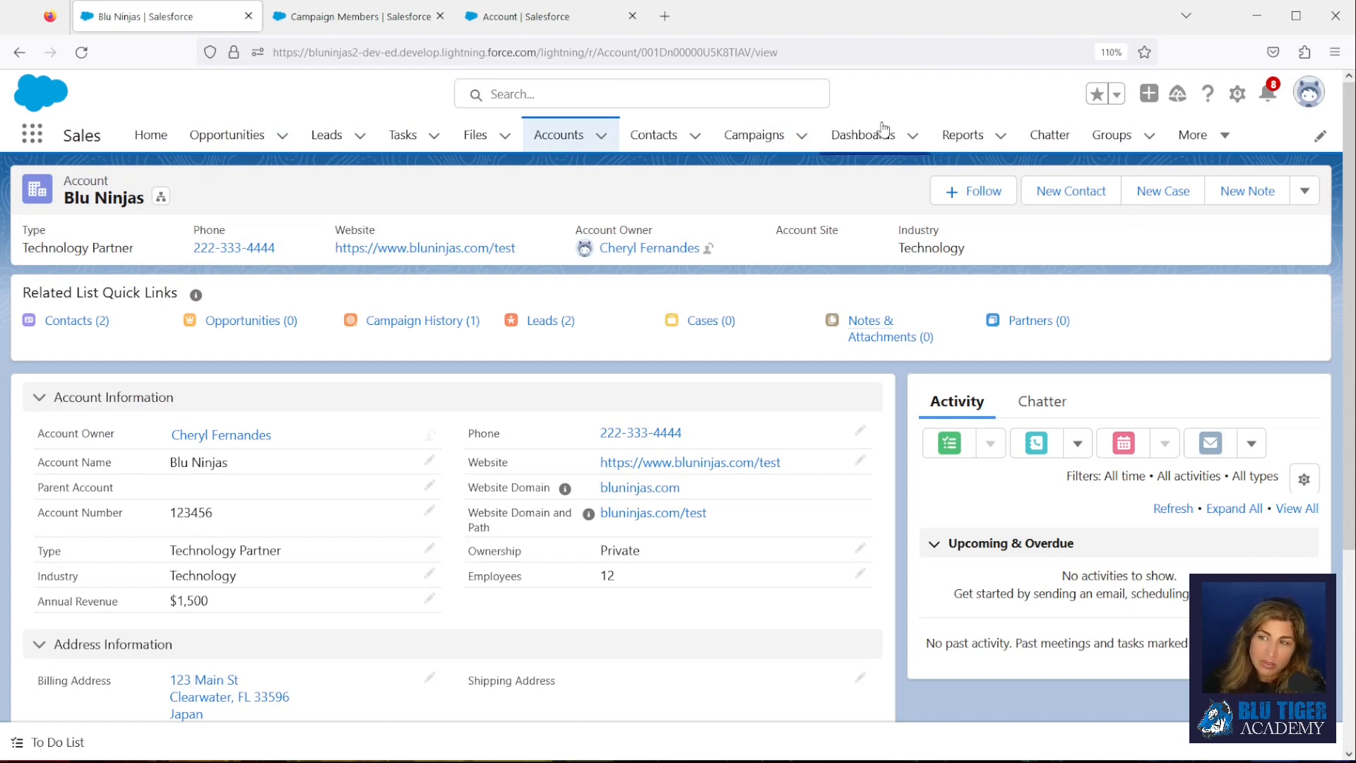
click(962, 135)
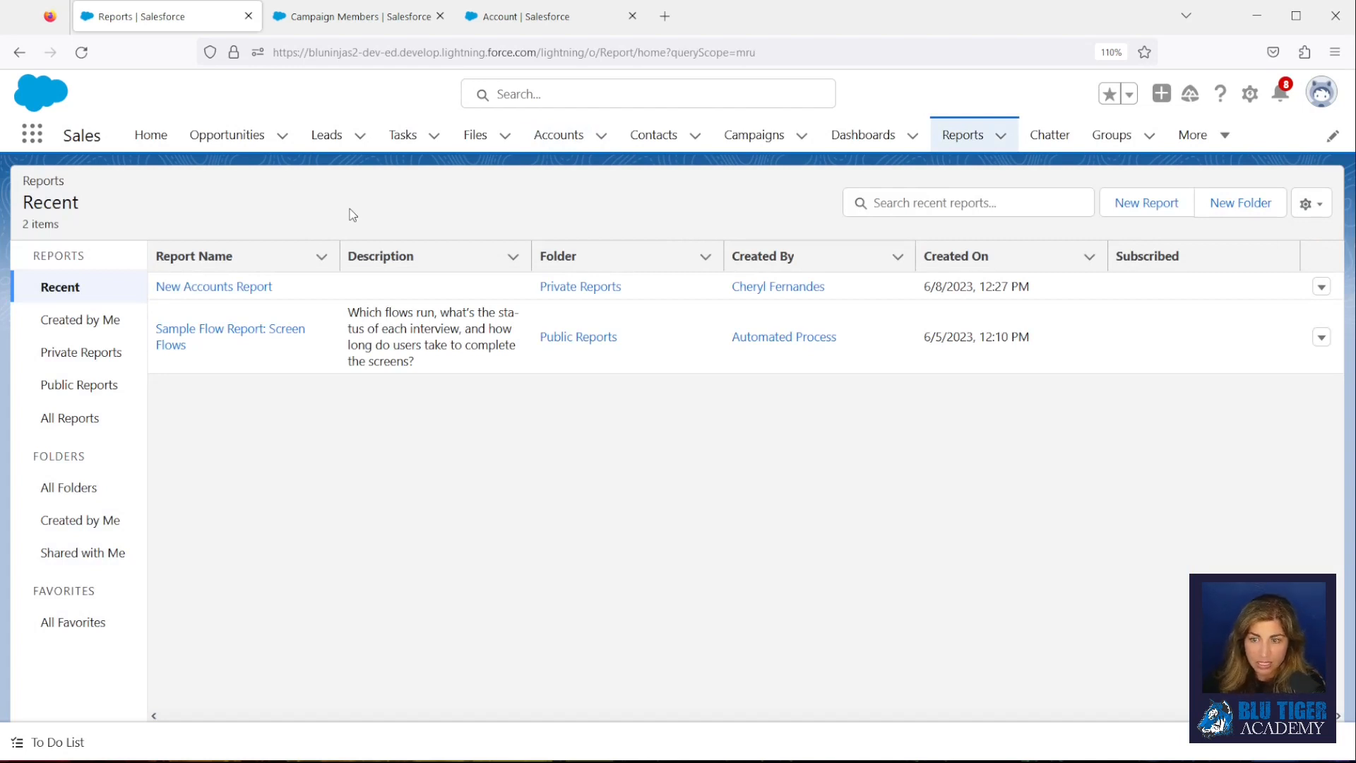
click(222, 287)
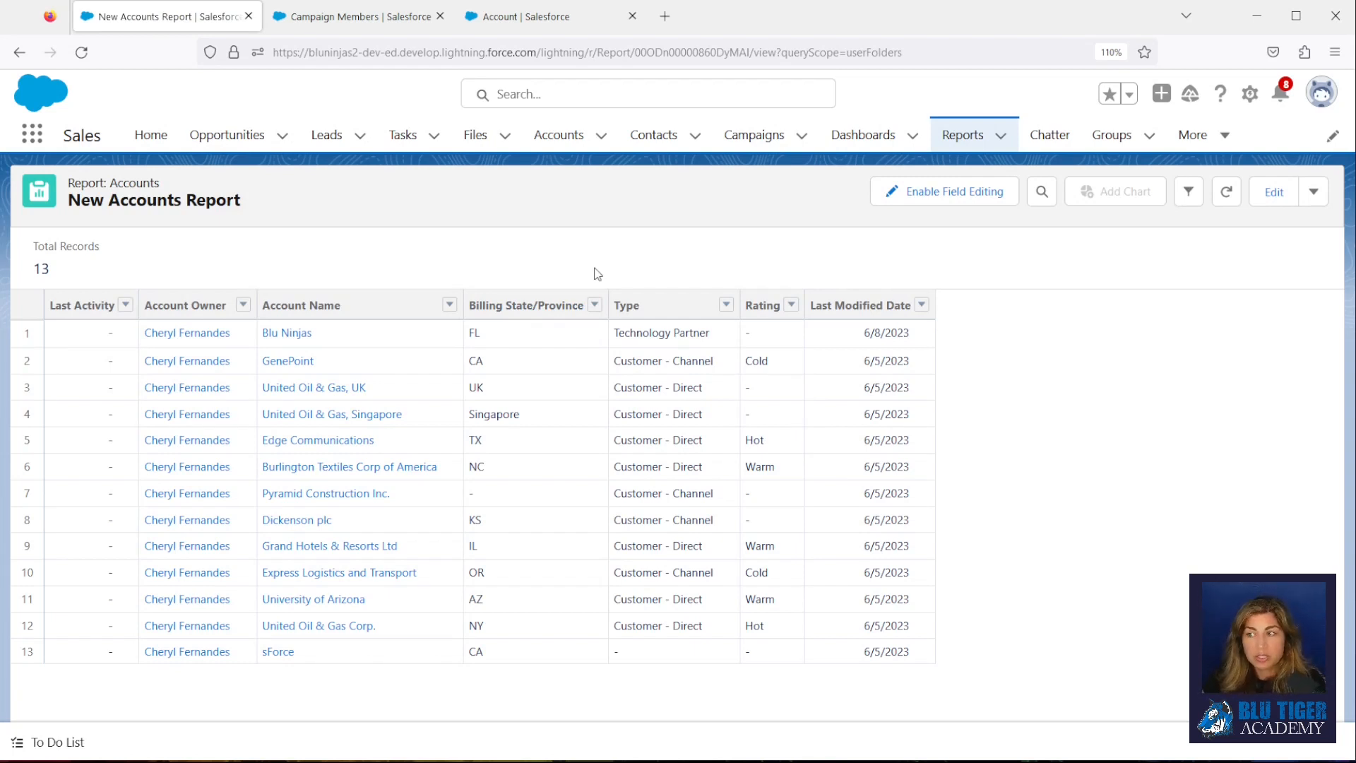
Add the report's accounts to the "2023 FAIA Convention - Accounts" campaign with member status Sent, keeping existing members' status.
click(1316, 193)
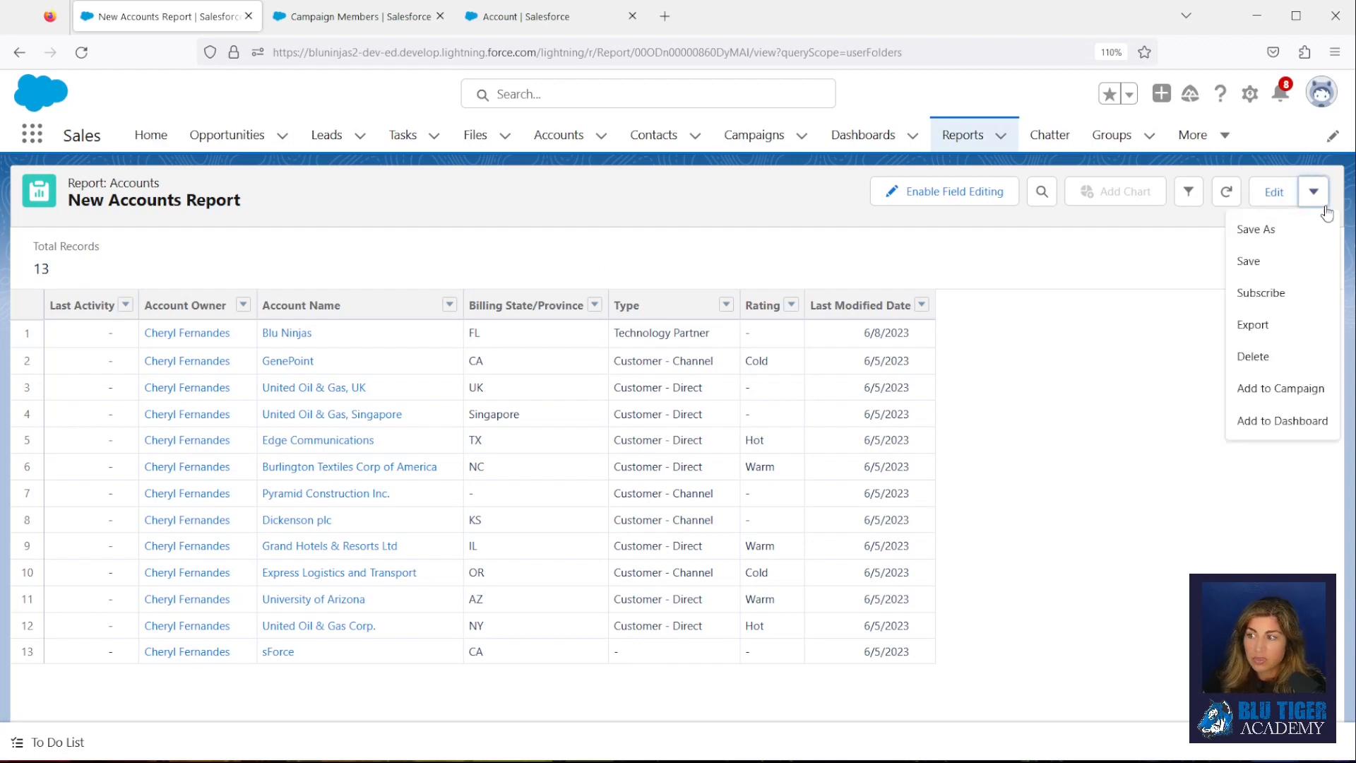
click(1262, 390)
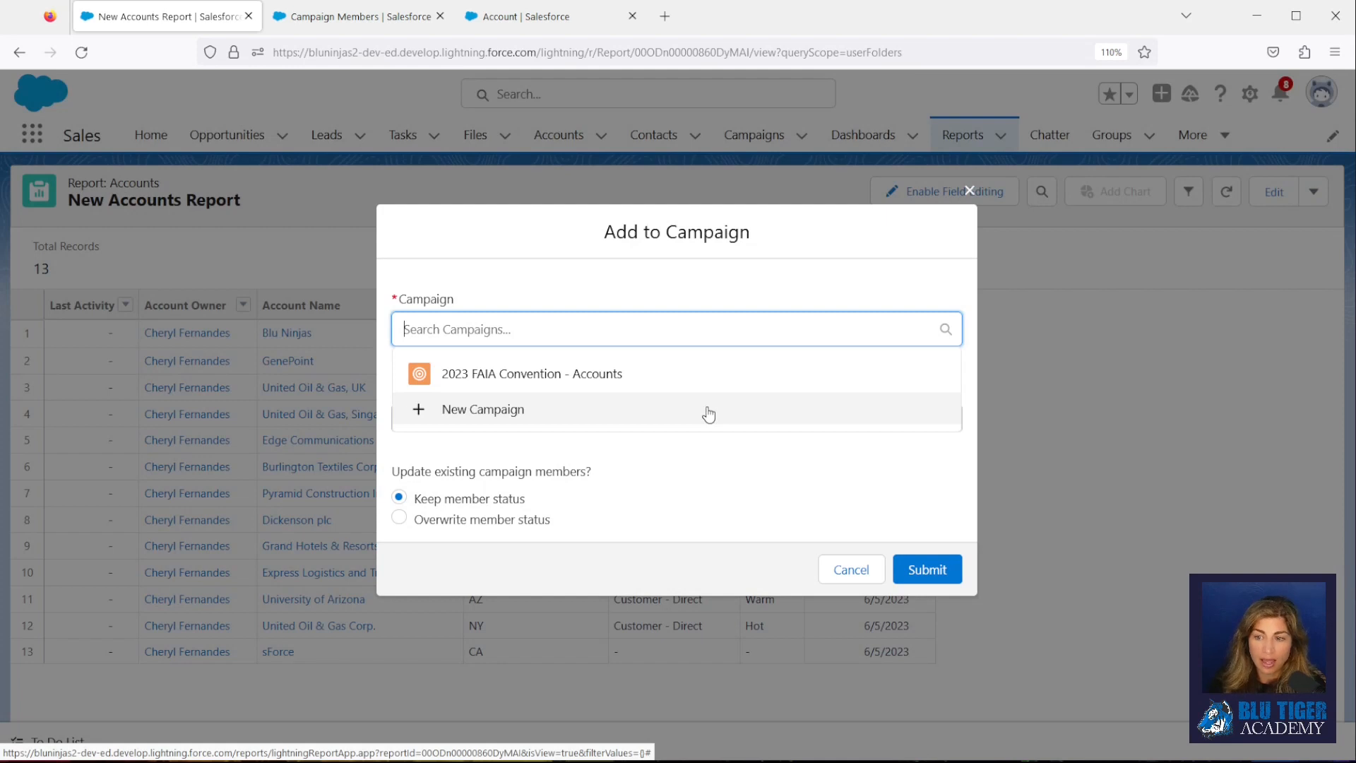
click(644, 382)
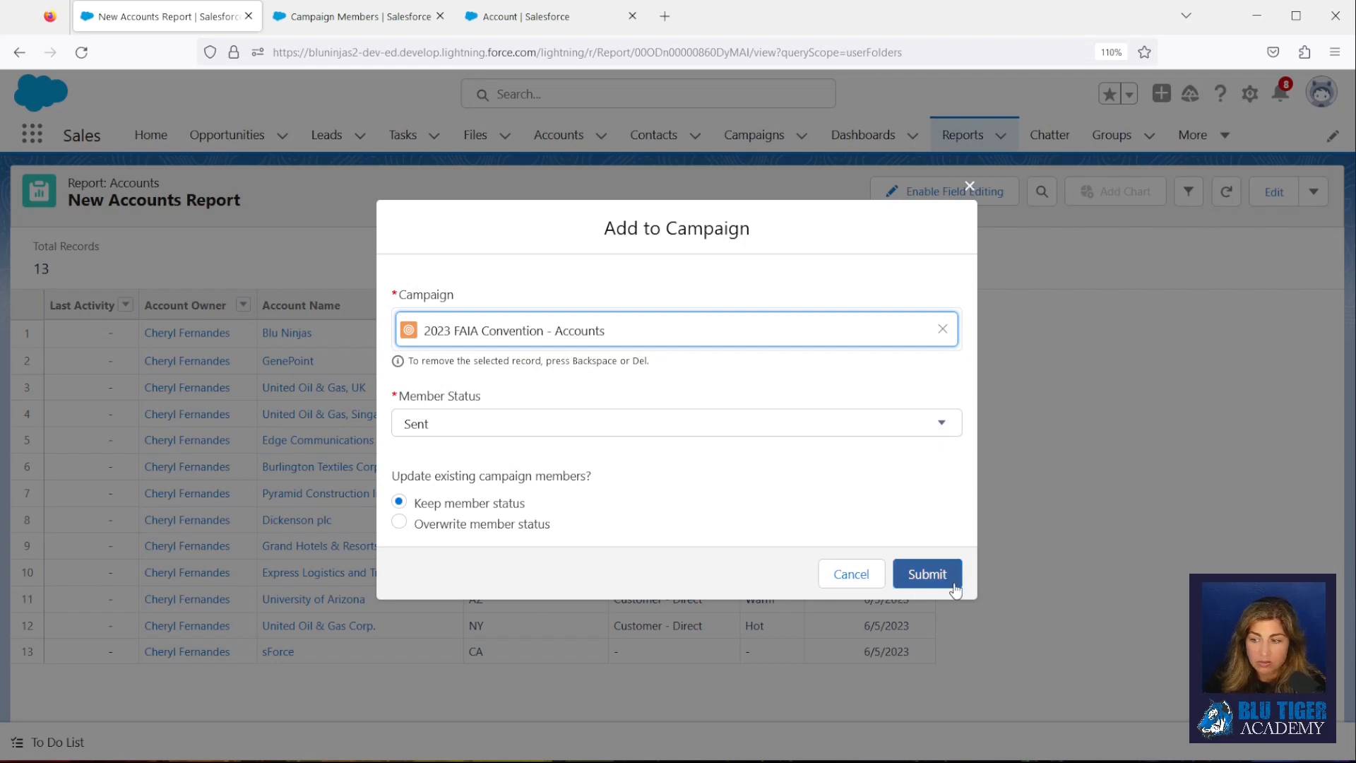
click(934, 575)
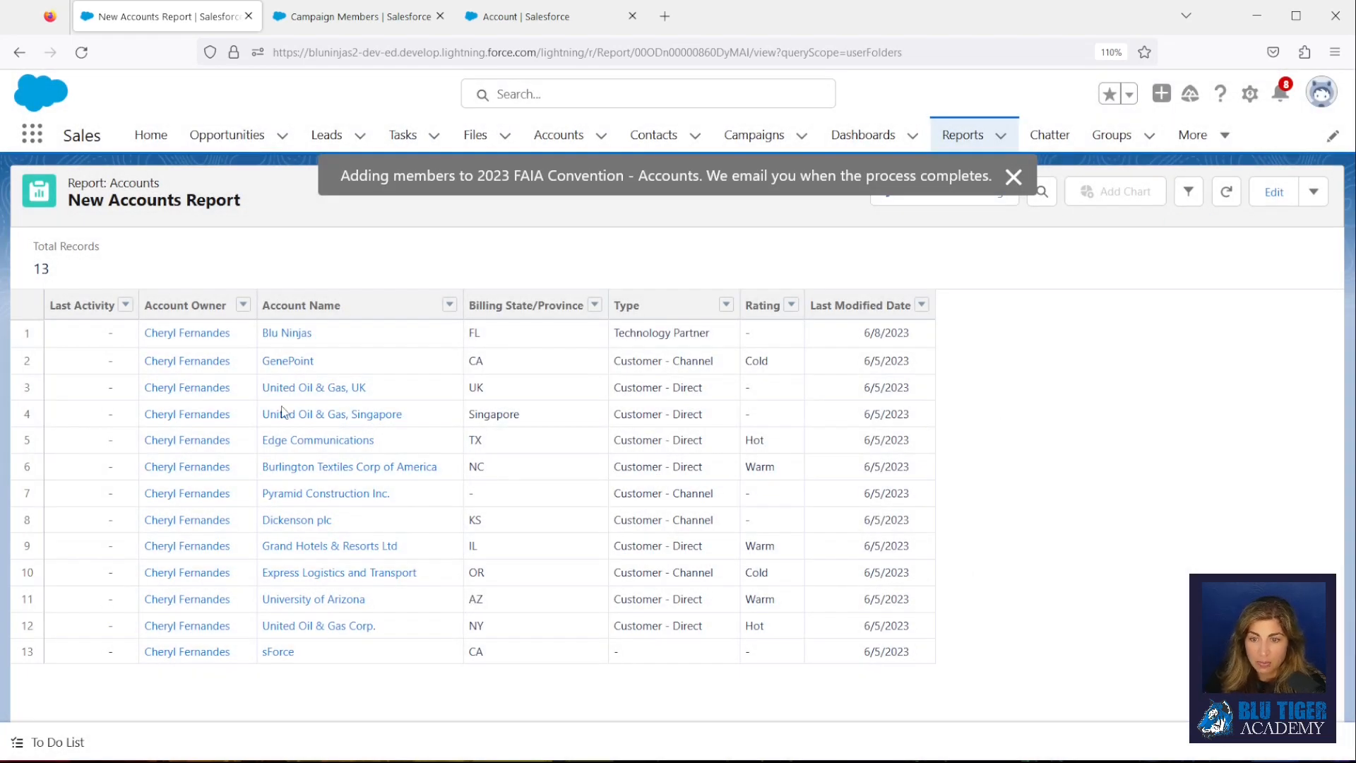
click(288, 340)
drag(288, 340, 270, 346)
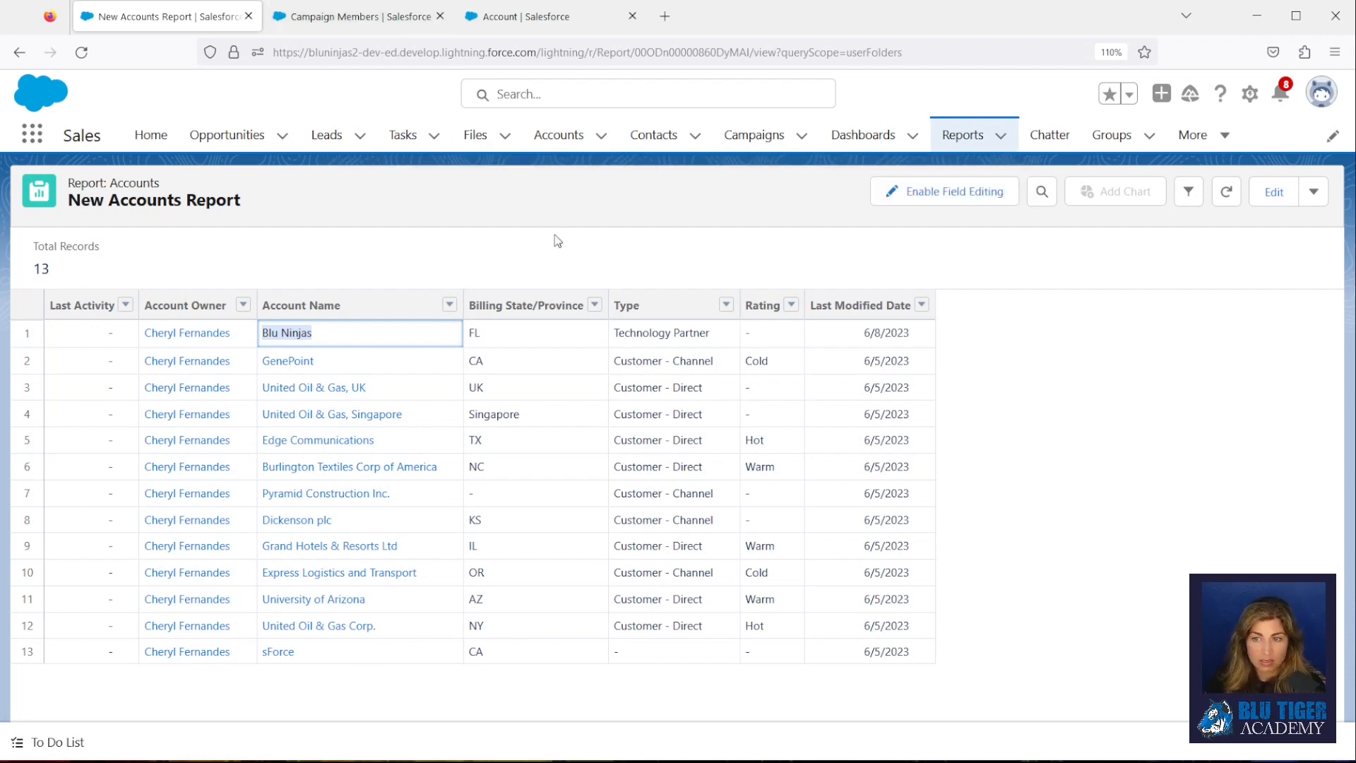
click(555, 212)
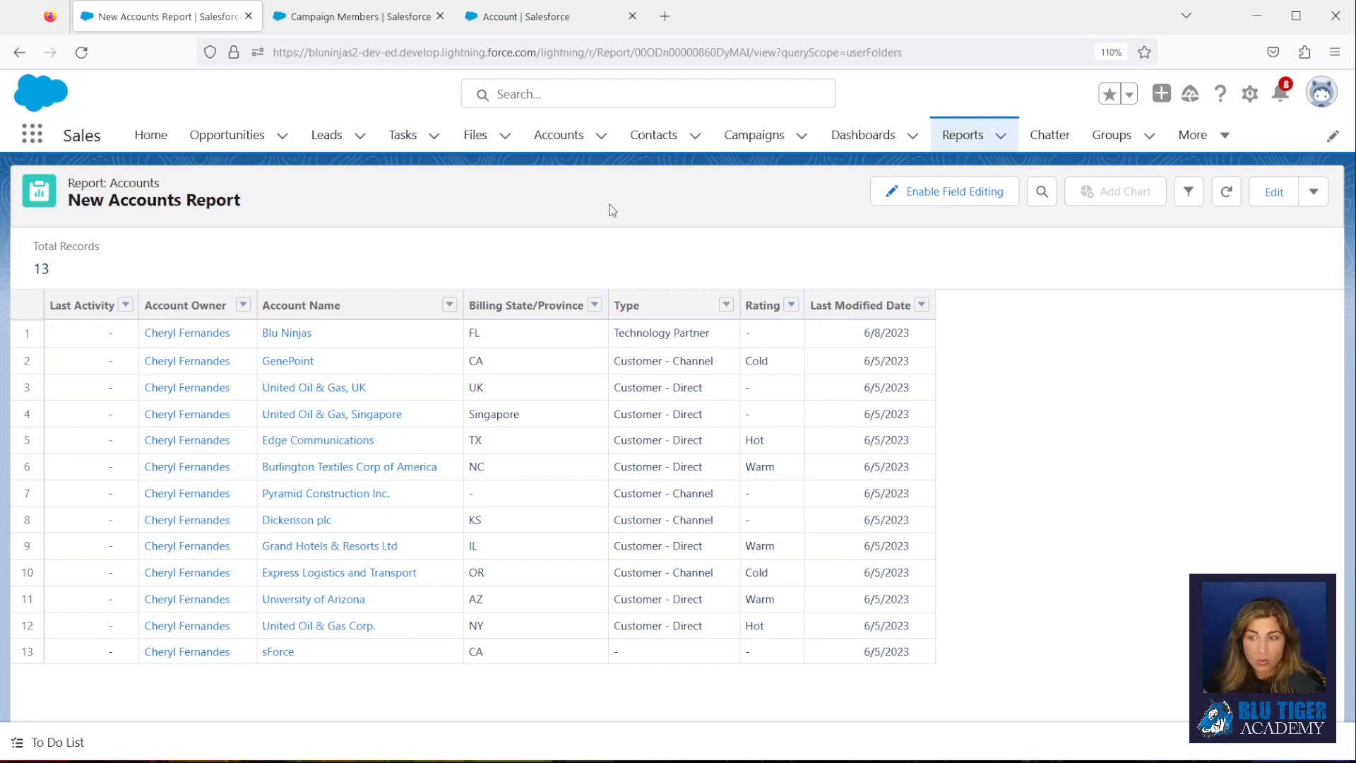
Refresh the convention campaign's member list and check the number of accounts it holds.
click(388, 19)
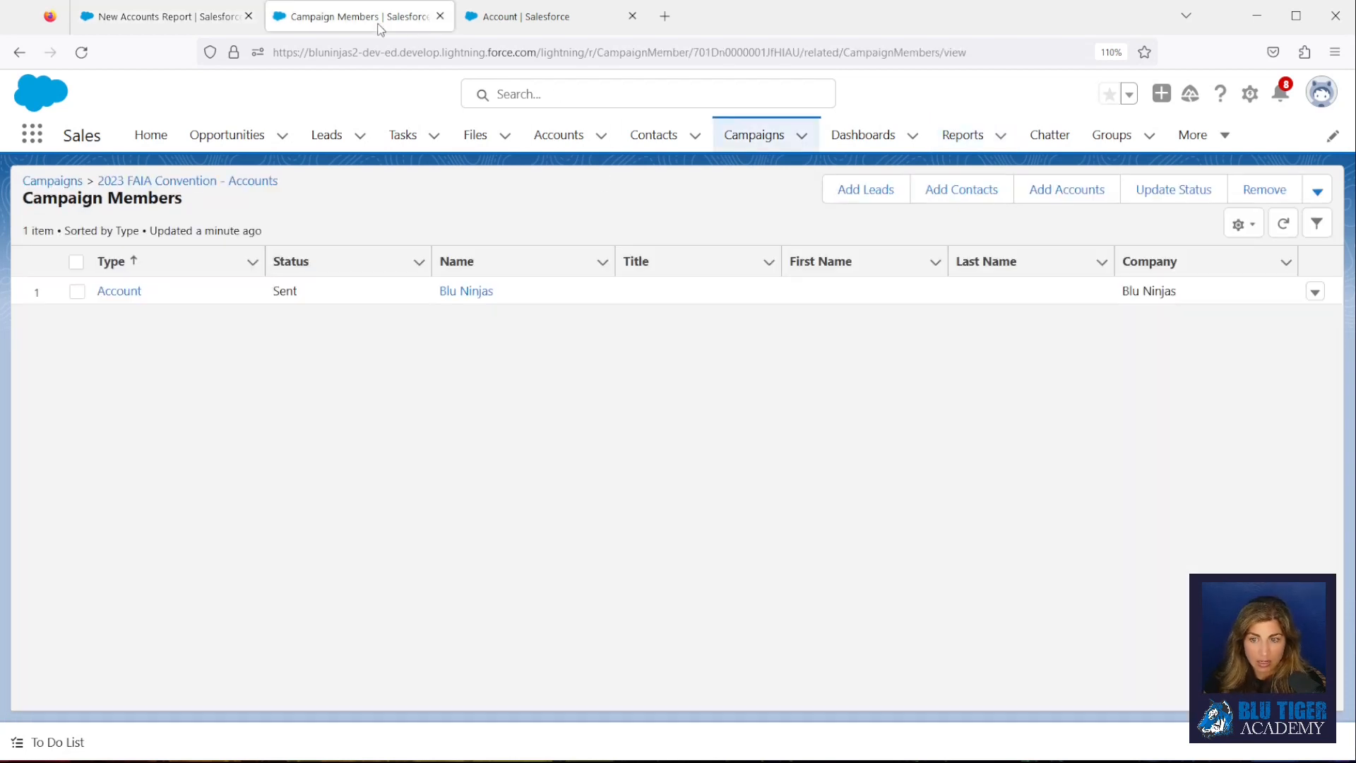
click(1282, 224)
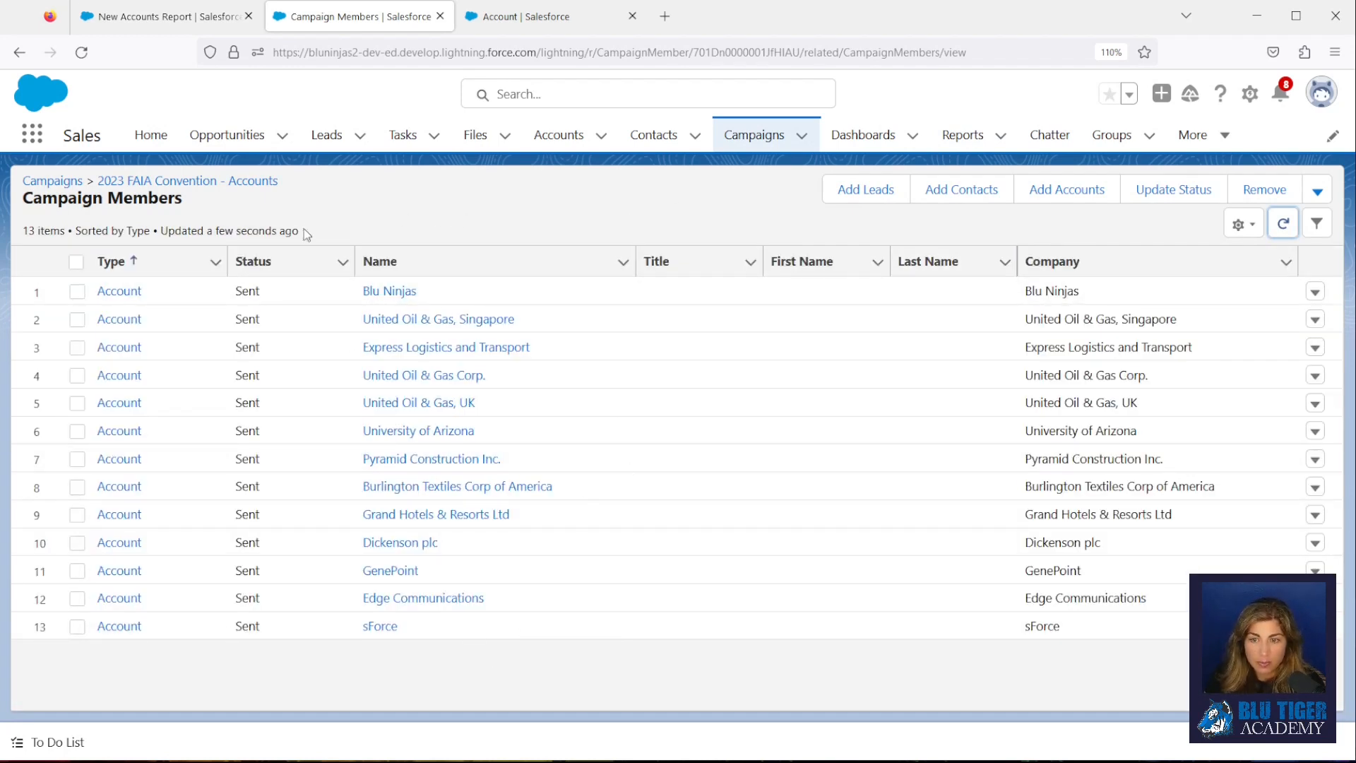
drag(65, 231, 13, 237)
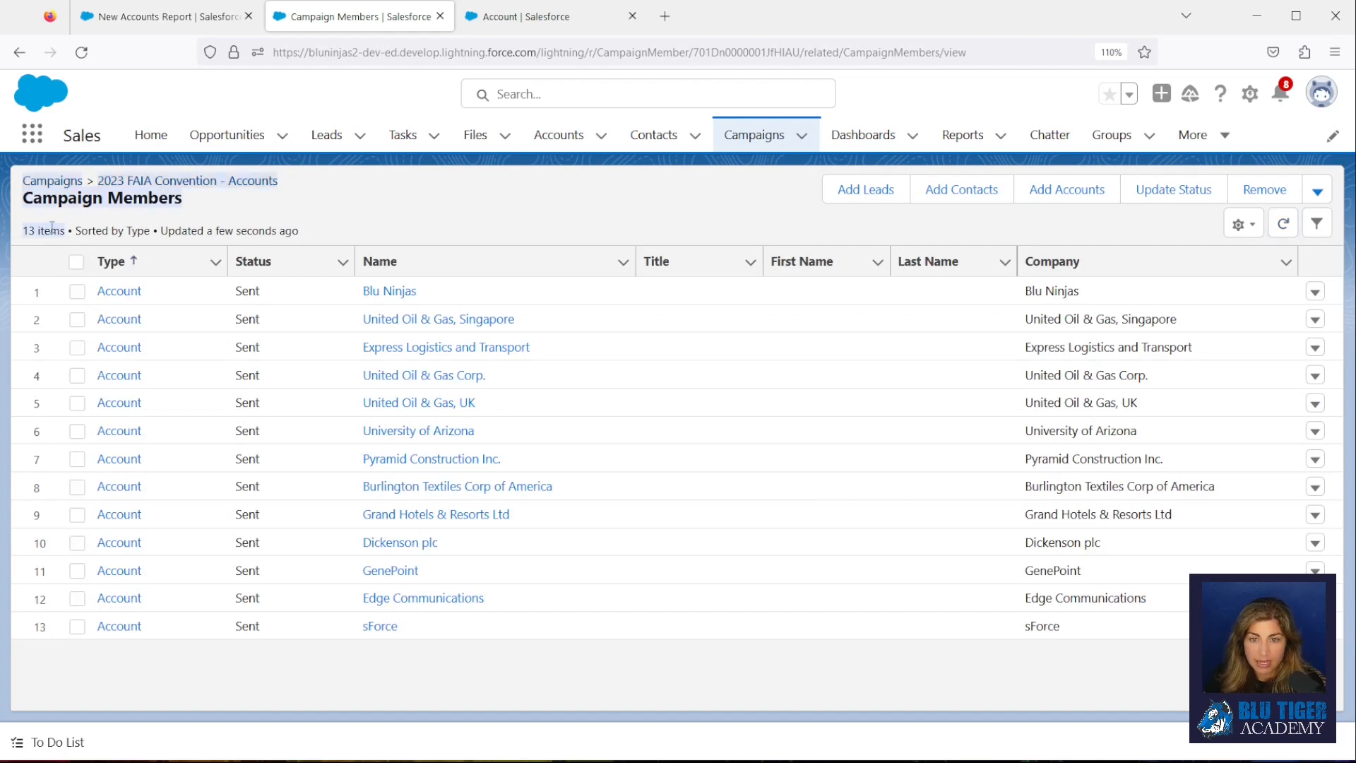
click(478, 213)
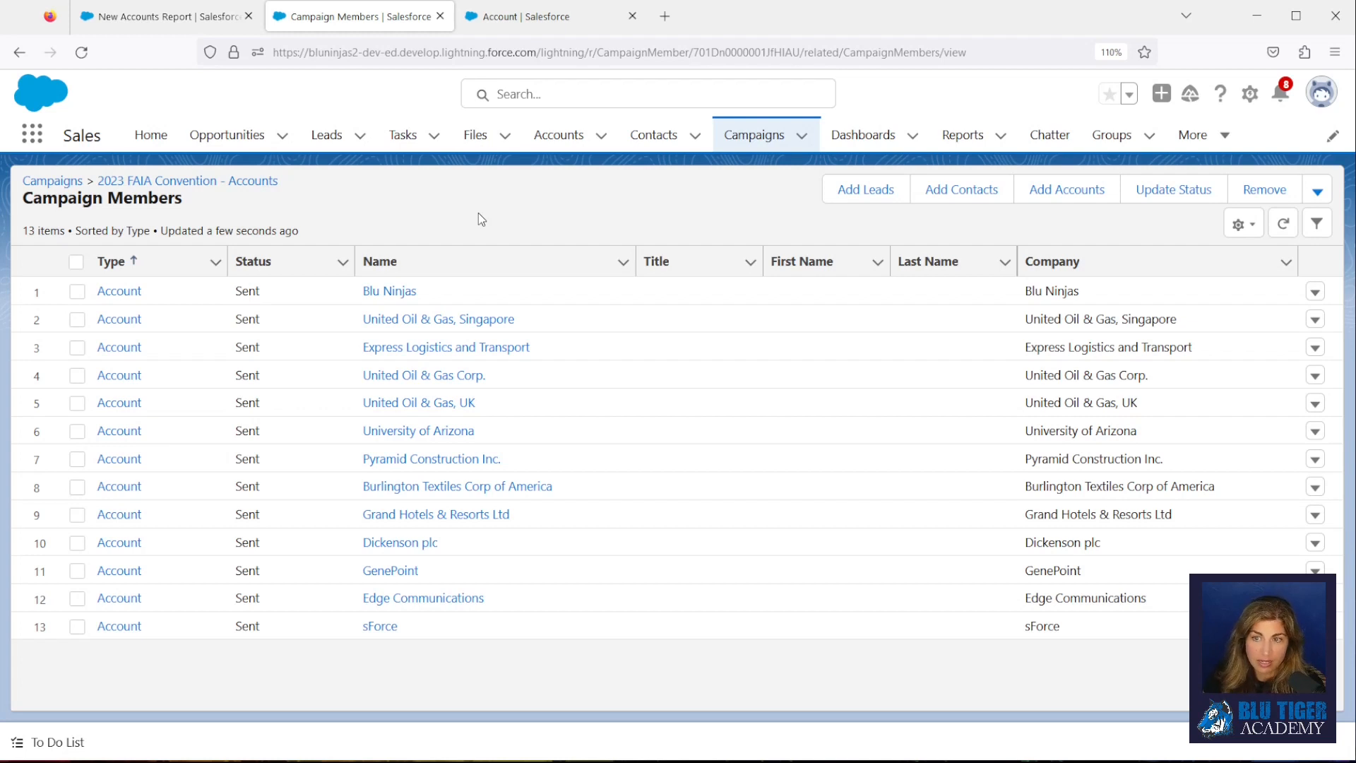
Close the account setup page, open Setup again and find the Report Types page by searching for "report type".
click(632, 16)
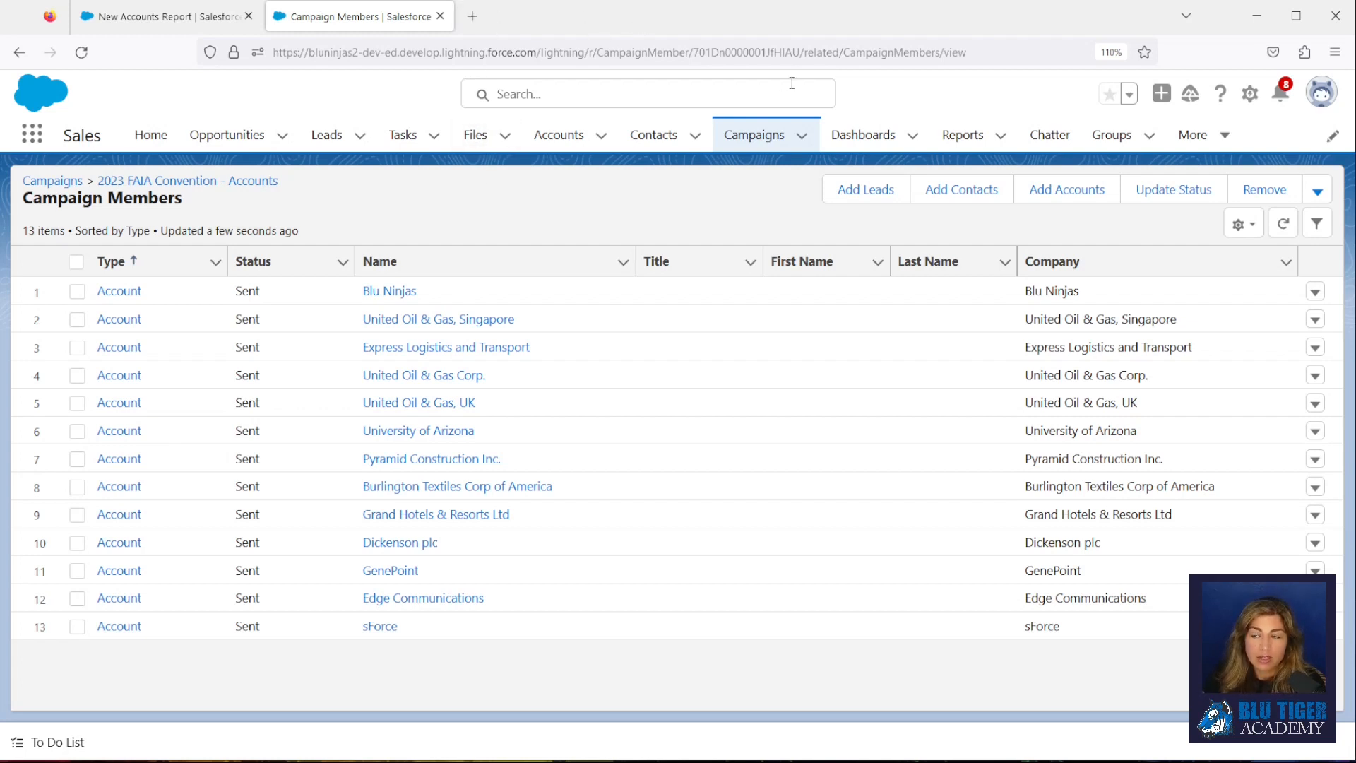
click(1250, 94)
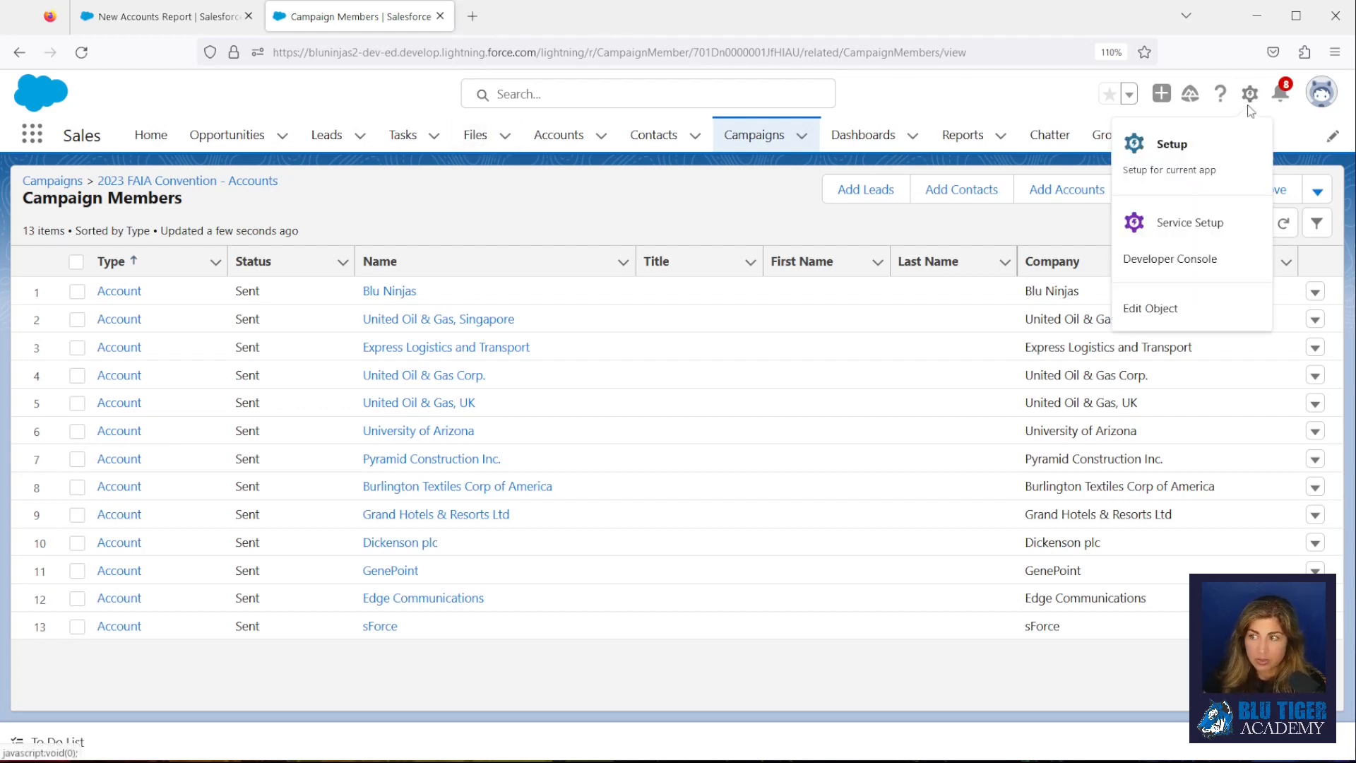
click(1229, 148)
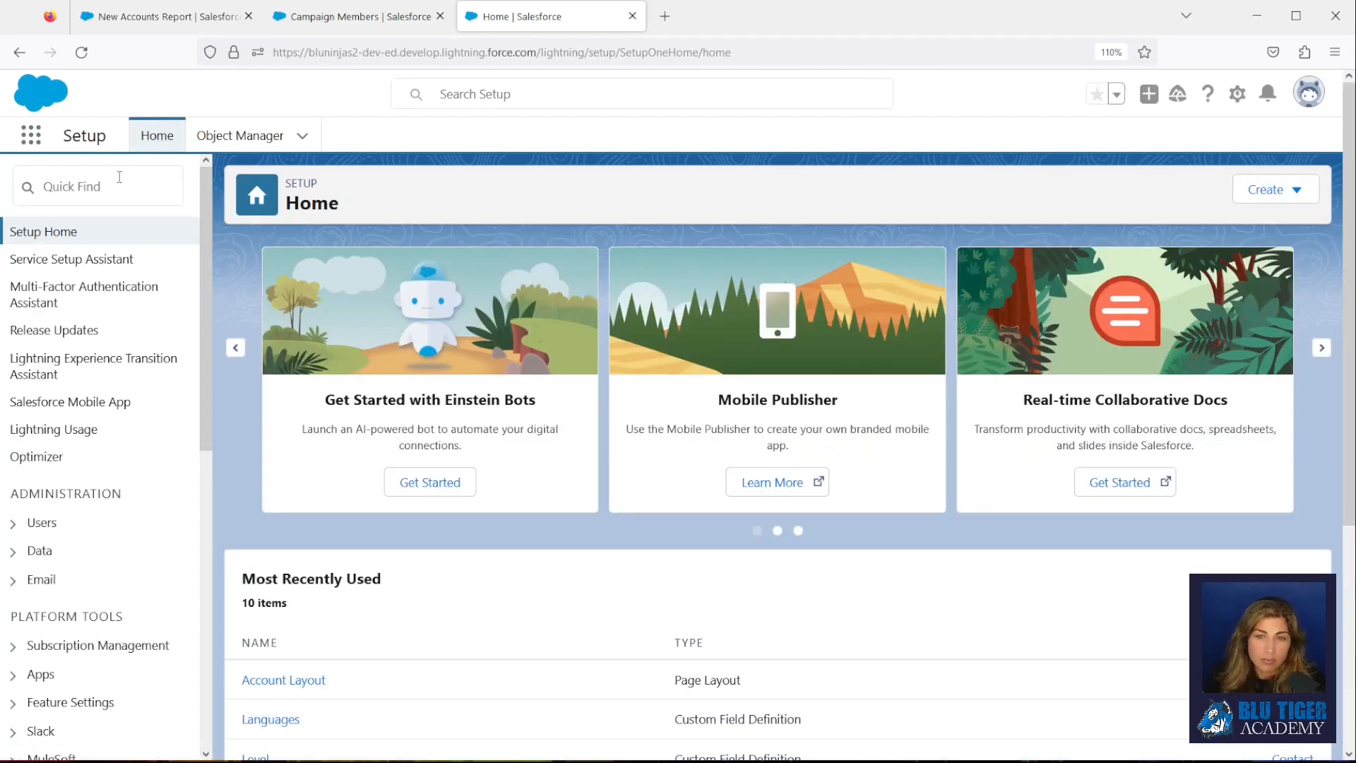
click(111, 183)
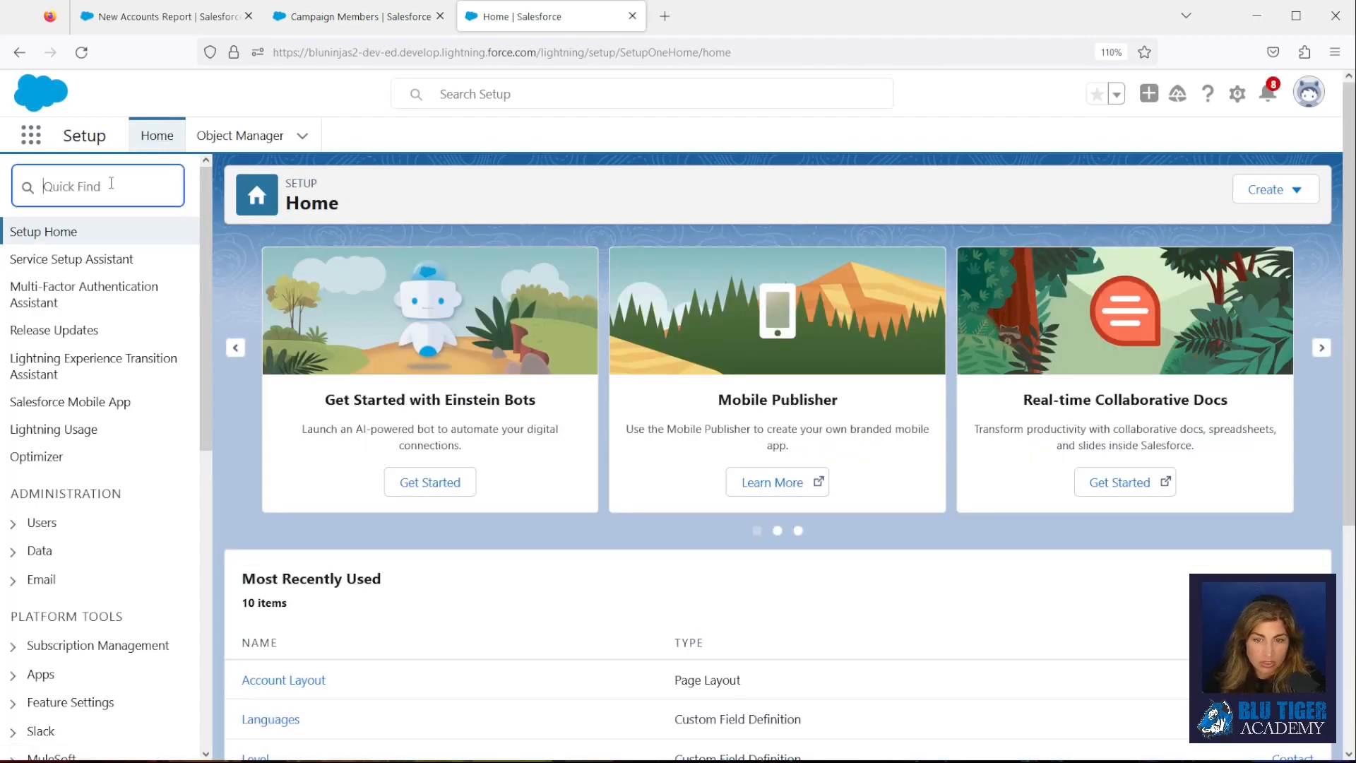
text(report t)
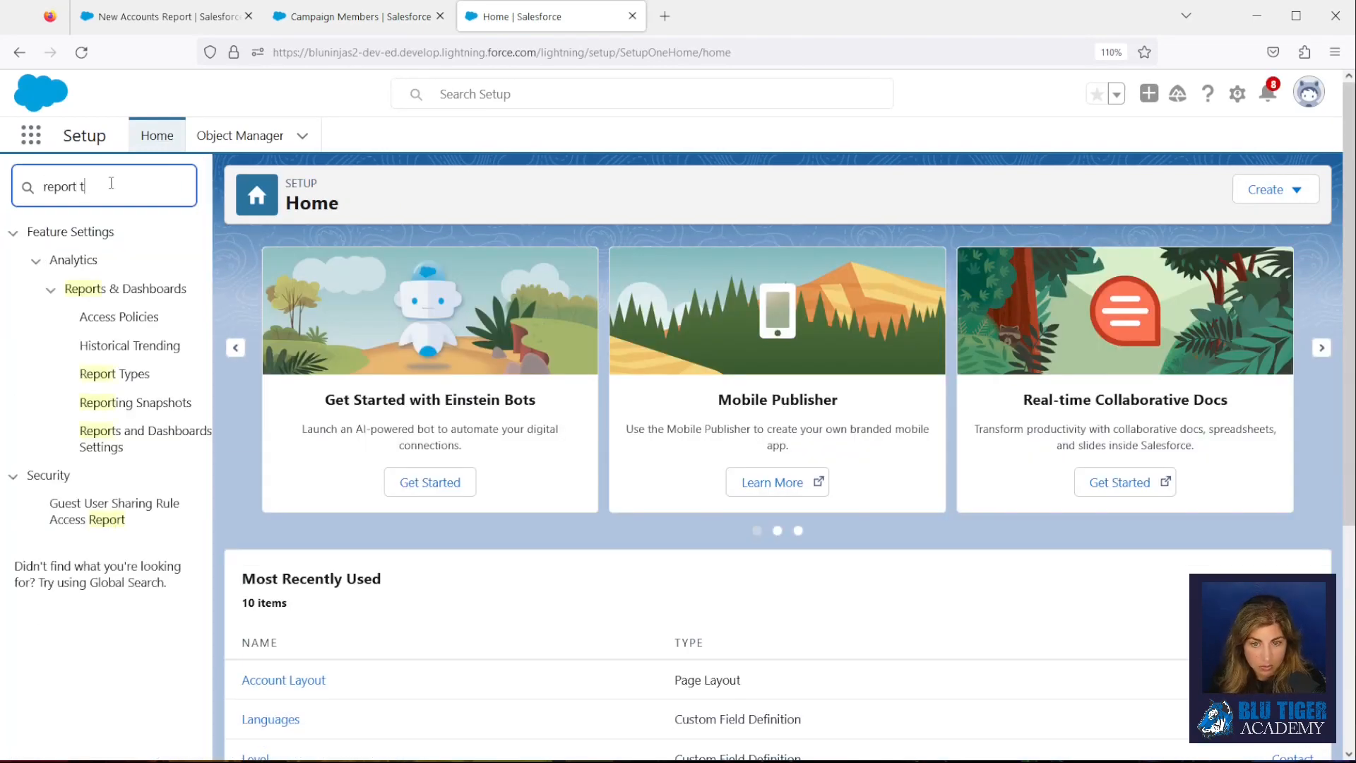
text(ype)
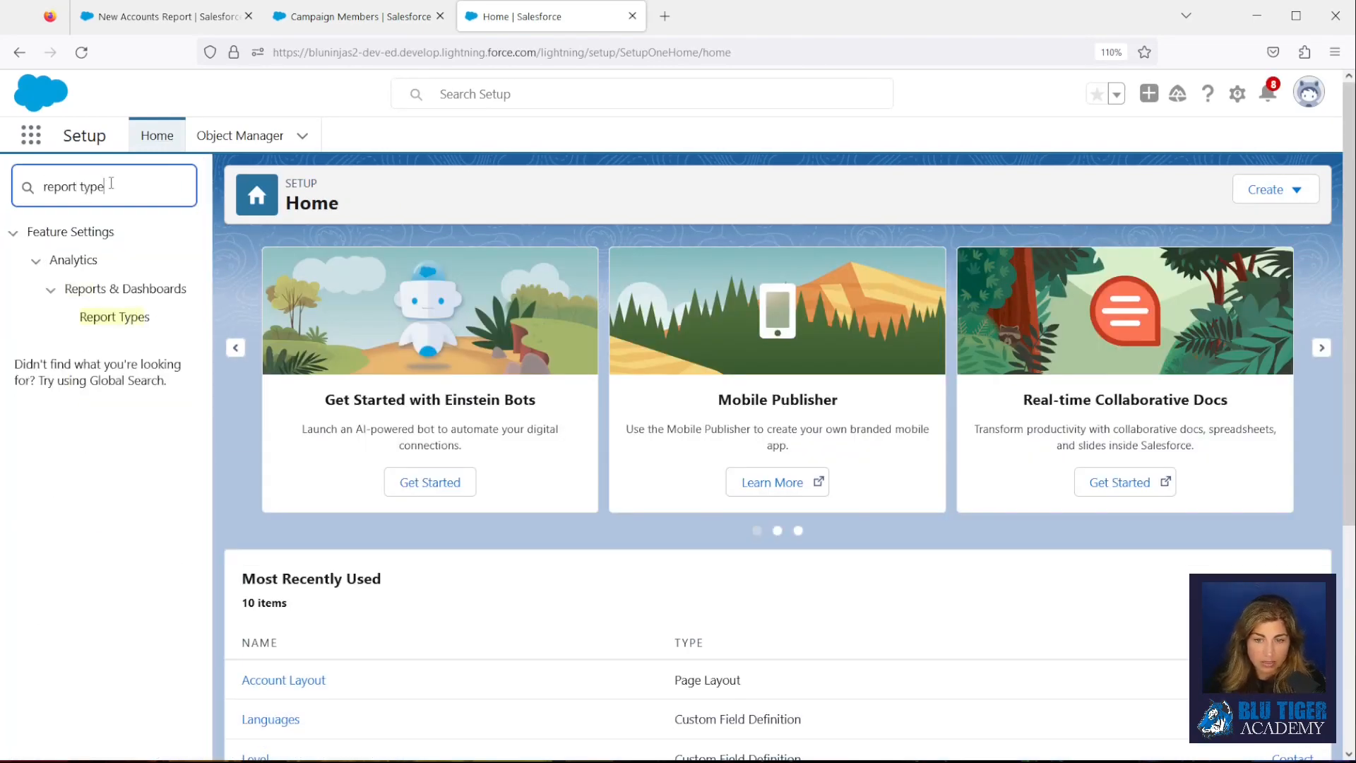
click(113, 329)
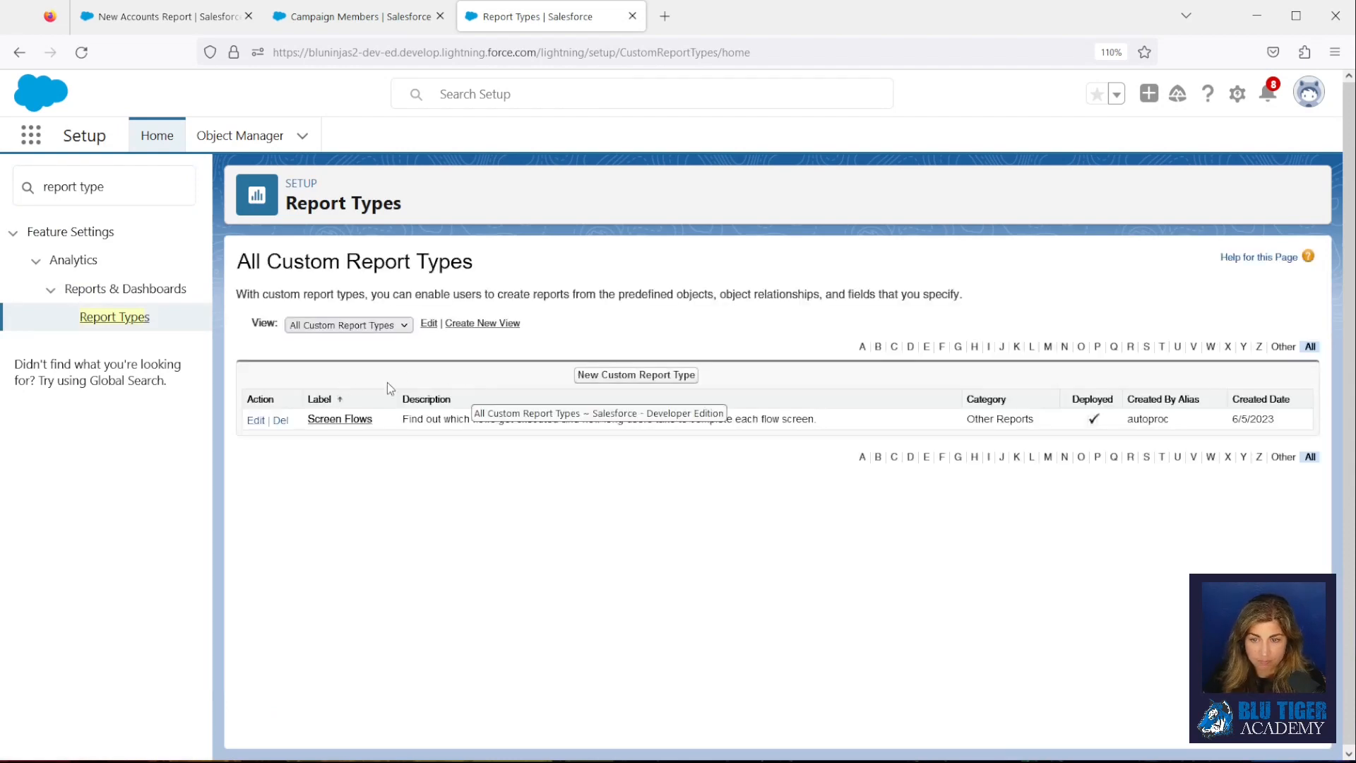
Start a new custom report type with Accounts as the primary object and the label "Accounts with Contacts".
click(632, 371)
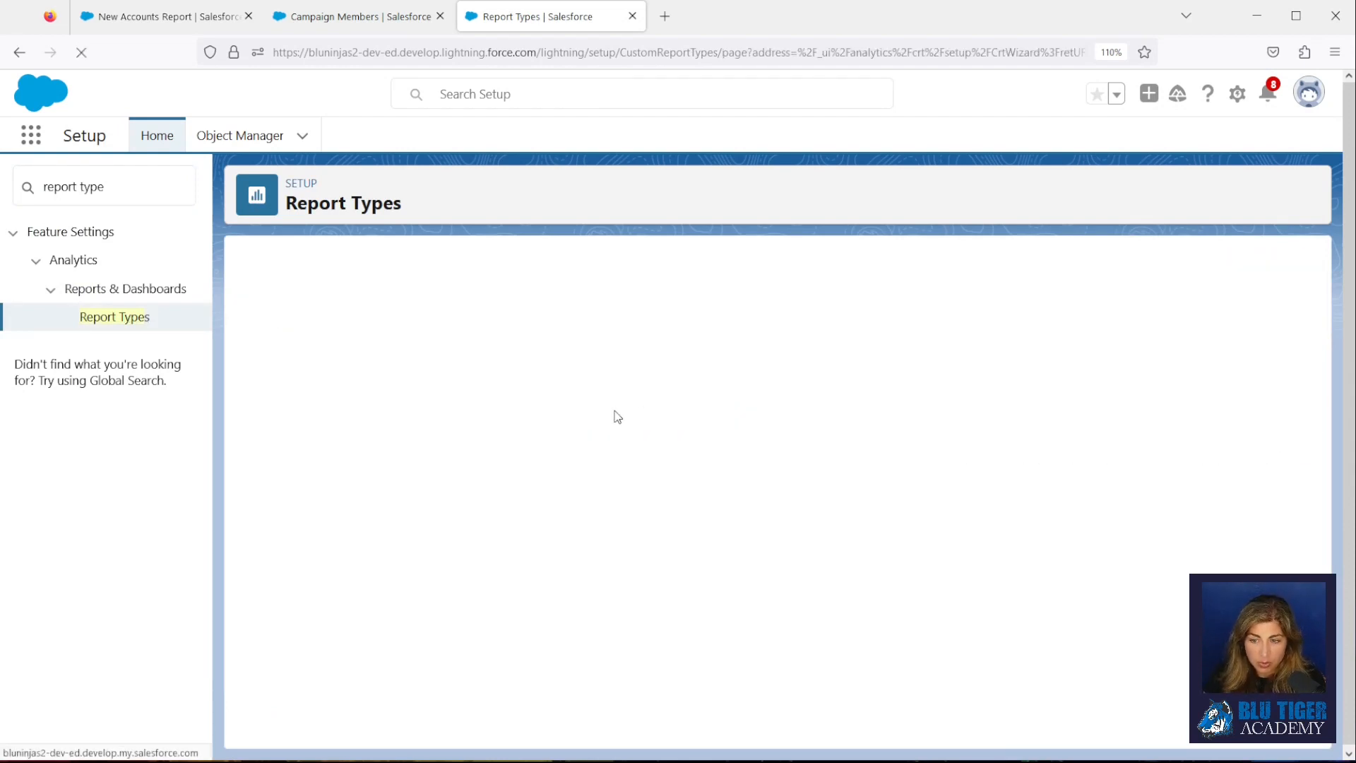
click(500, 452)
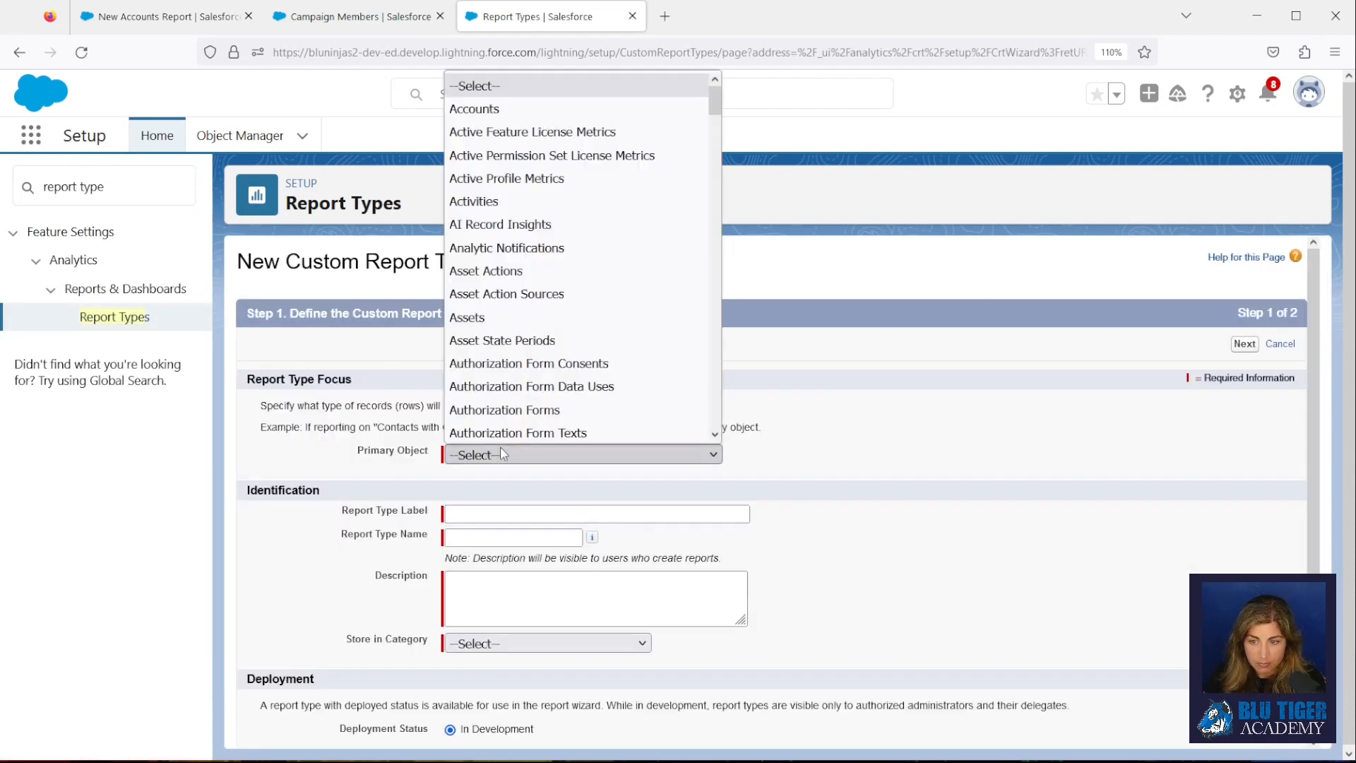
click(492, 107)
click(479, 508)
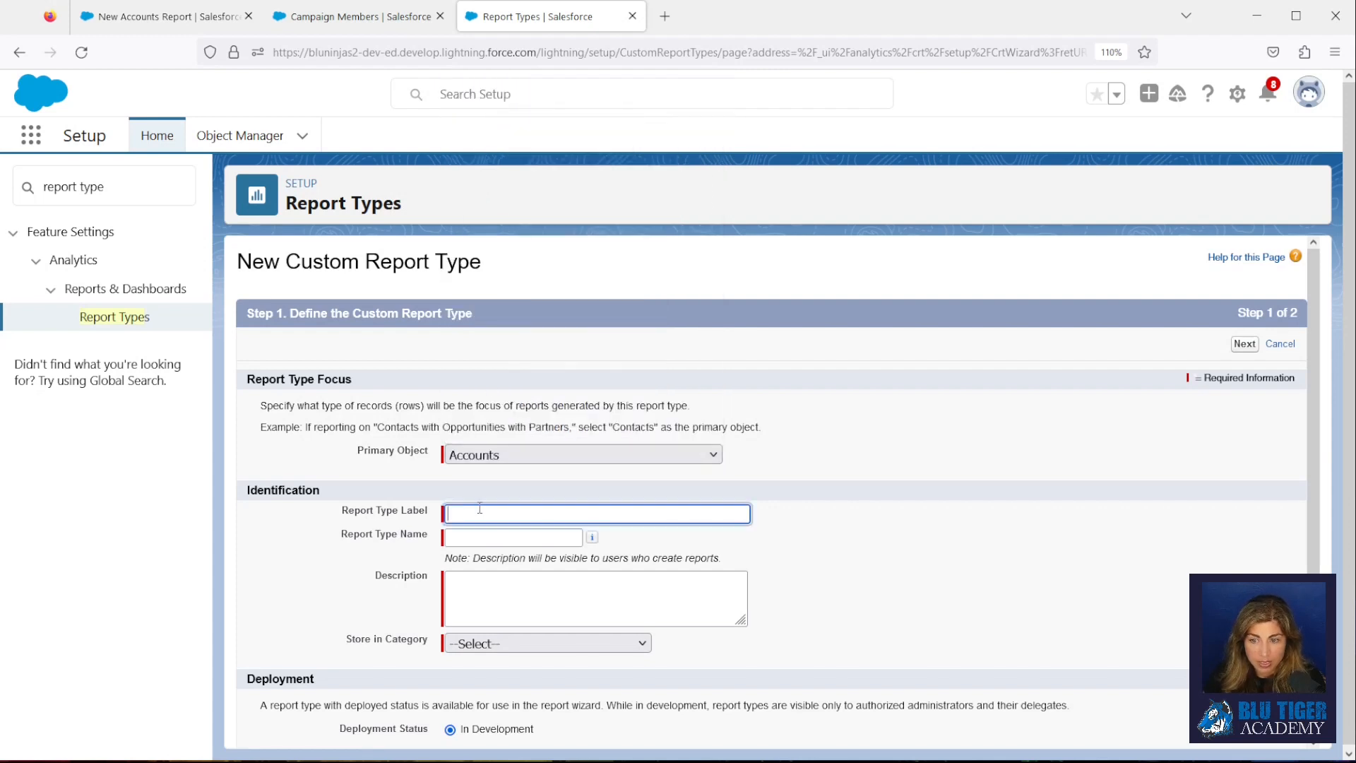
text(Accounts with Contacts)
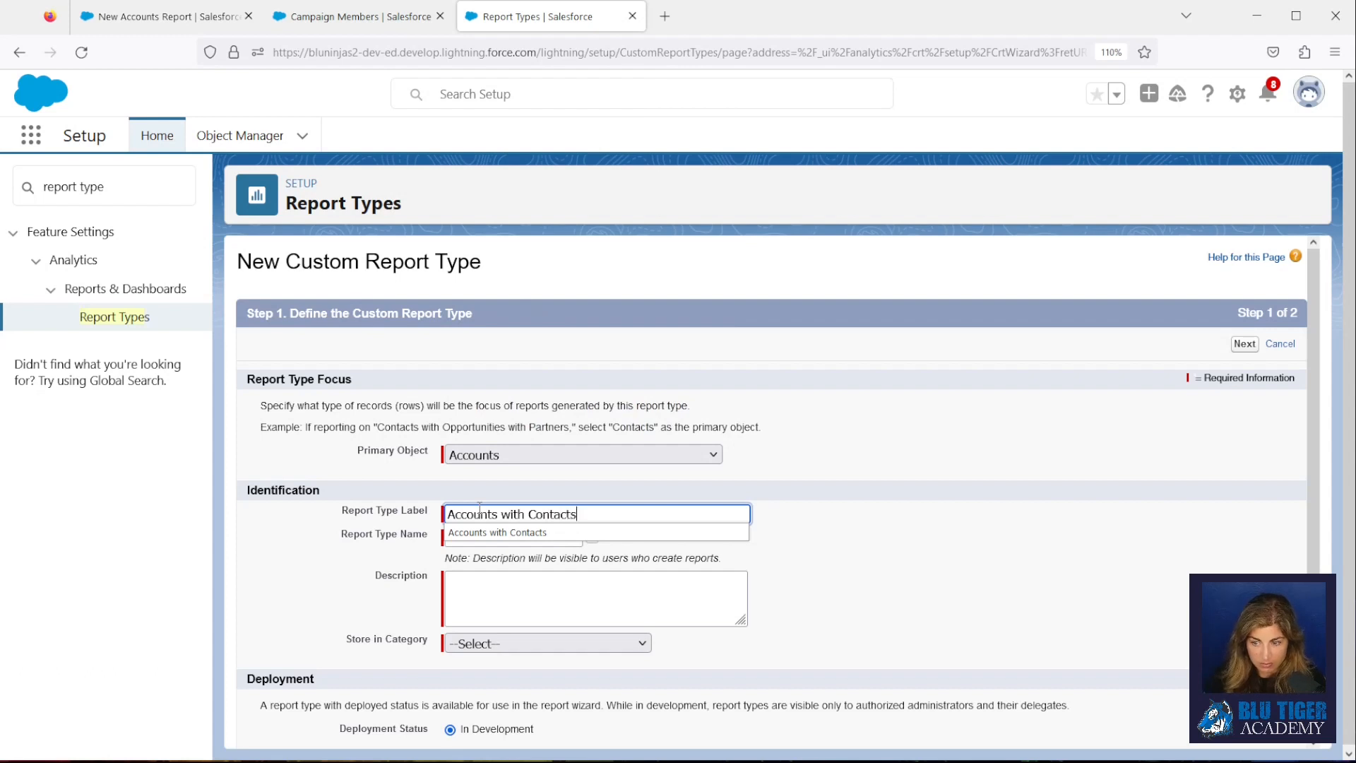
Enter the report type description "Use this report to pull a list of accounts that have related contacts.".
click(474, 597)
text(Use this report t)
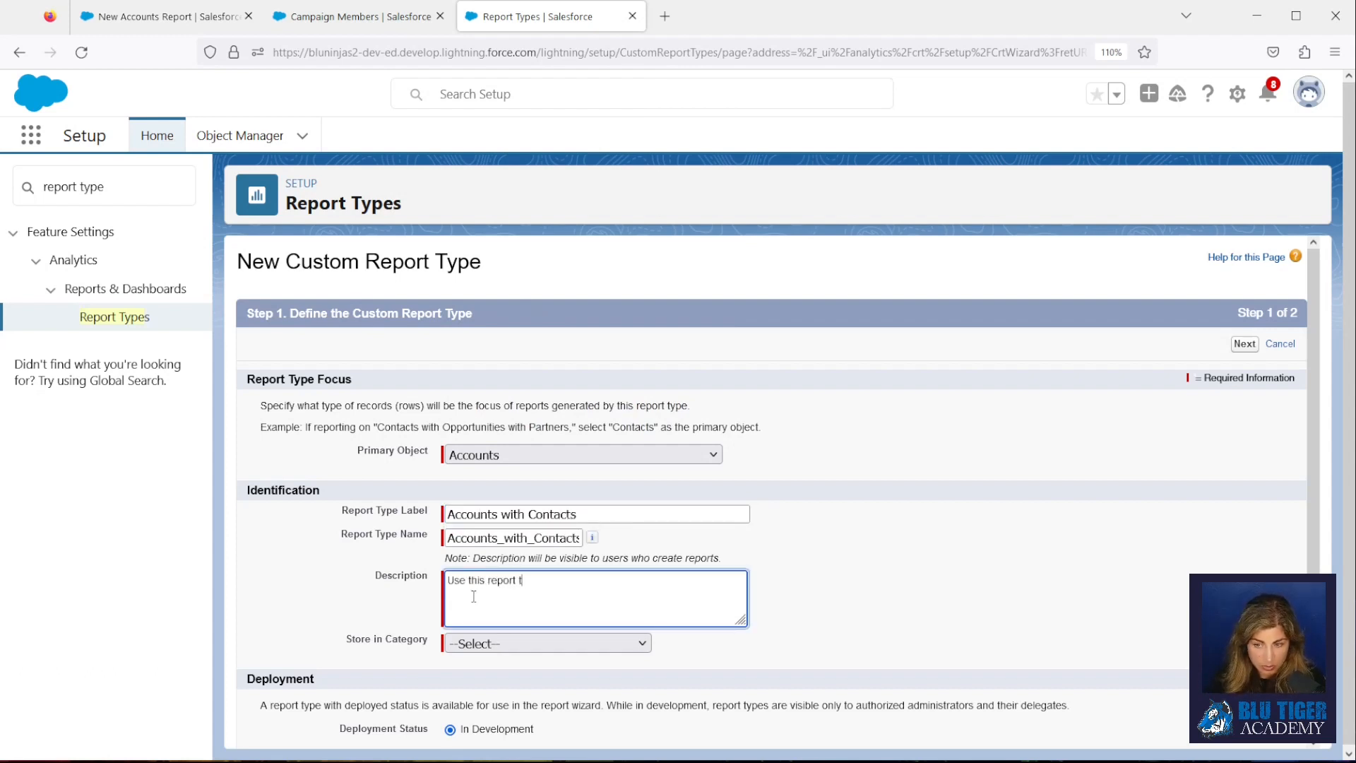
text(o pull a list of accounts)
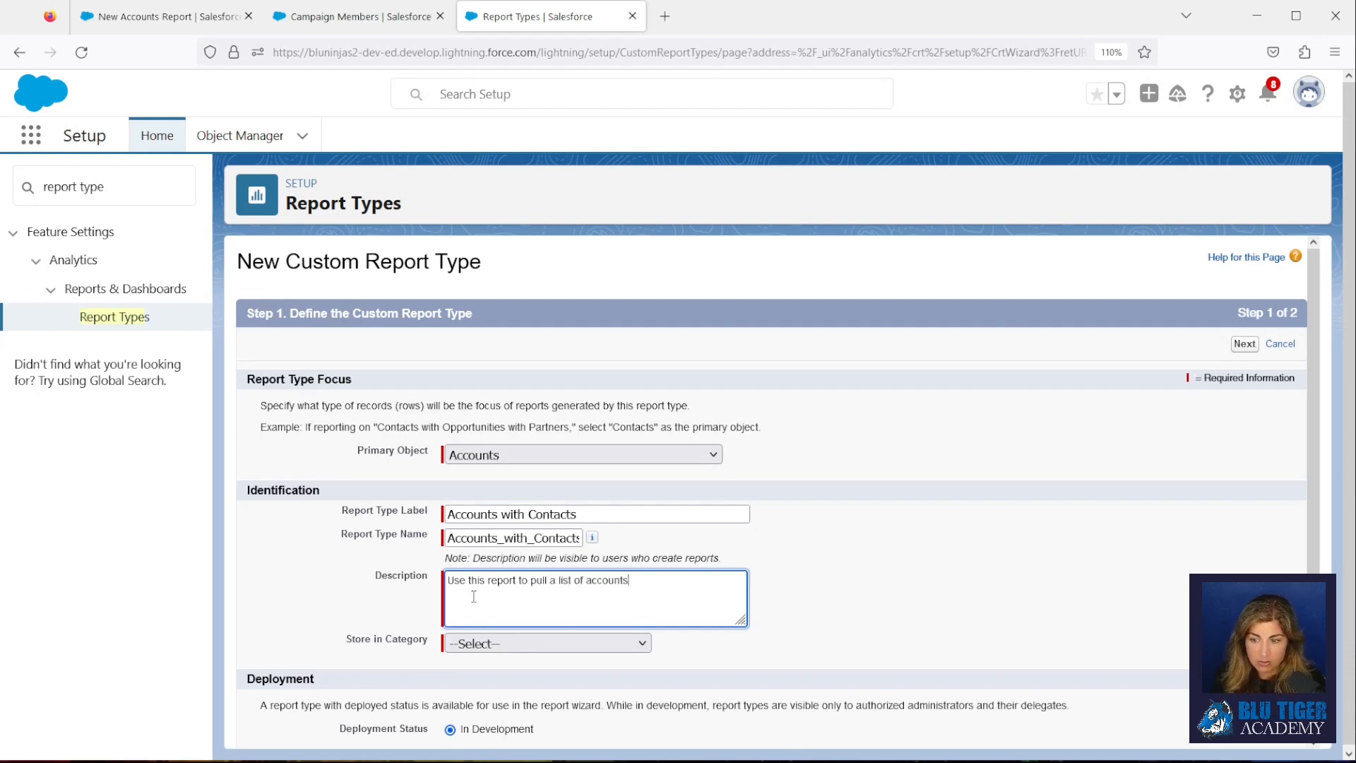
text(elated contacts.)
Store the report type in the Accounts & Contacts category, set its deployment status to Deployed and continue to the record set definition.
click(540, 644)
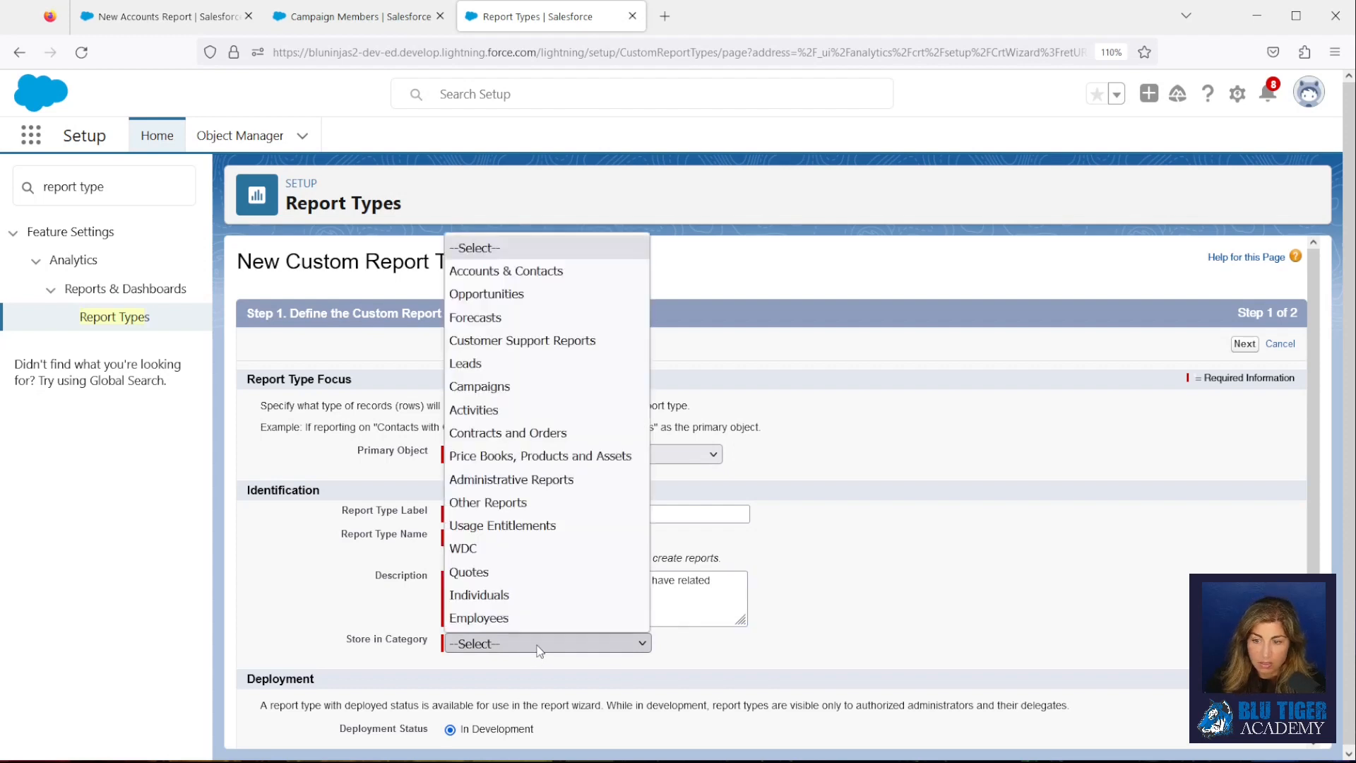
click(510, 272)
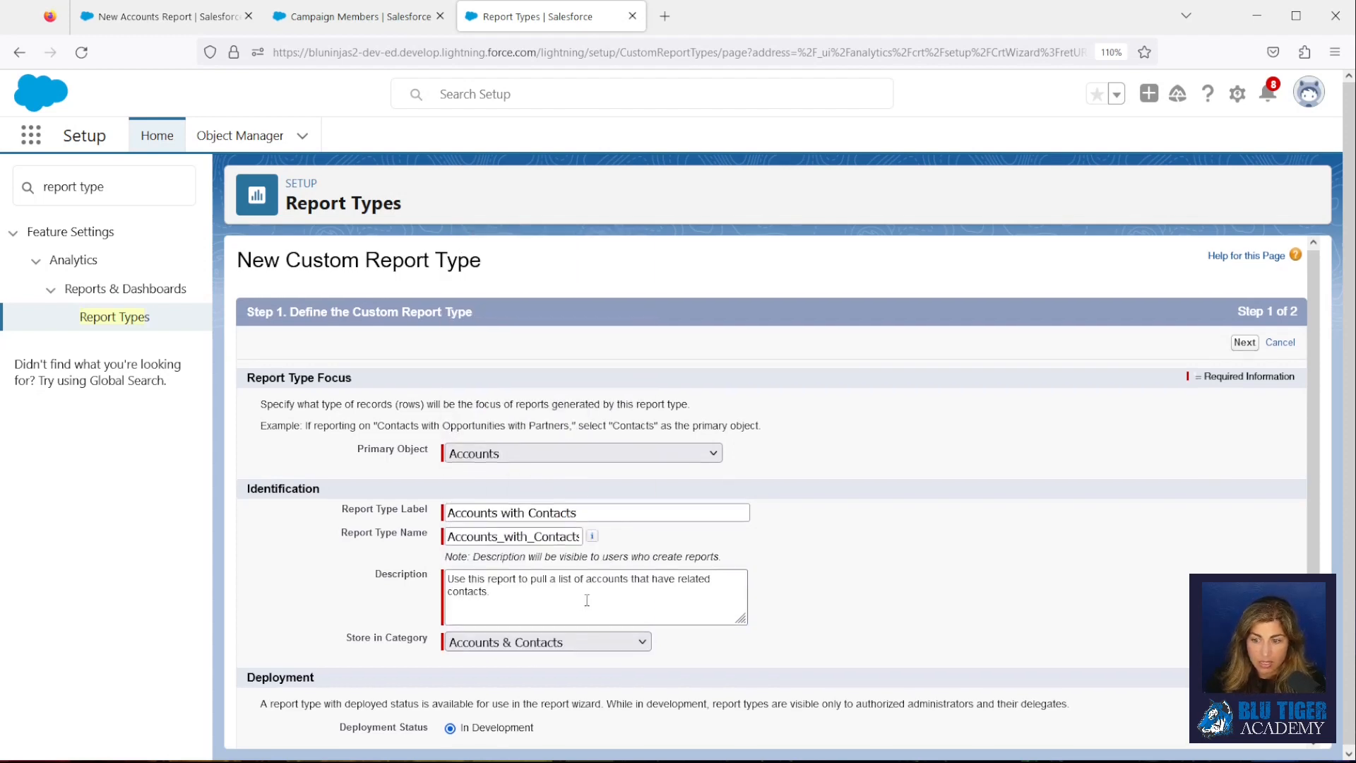
scroll(563, 684, down, 1)
click(463, 694)
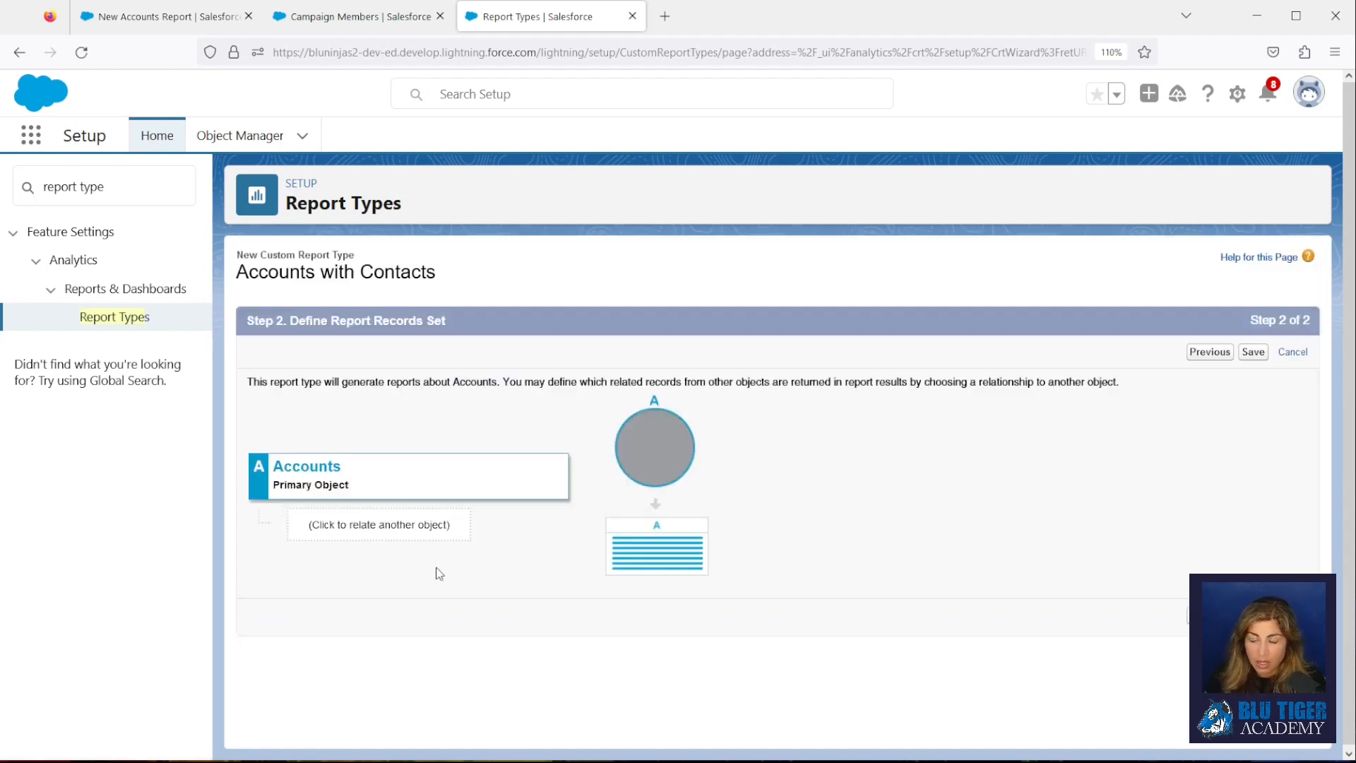
Relate Contacts to Accounts so that each account must have at least one related contact, and save the report type.
click(355, 531)
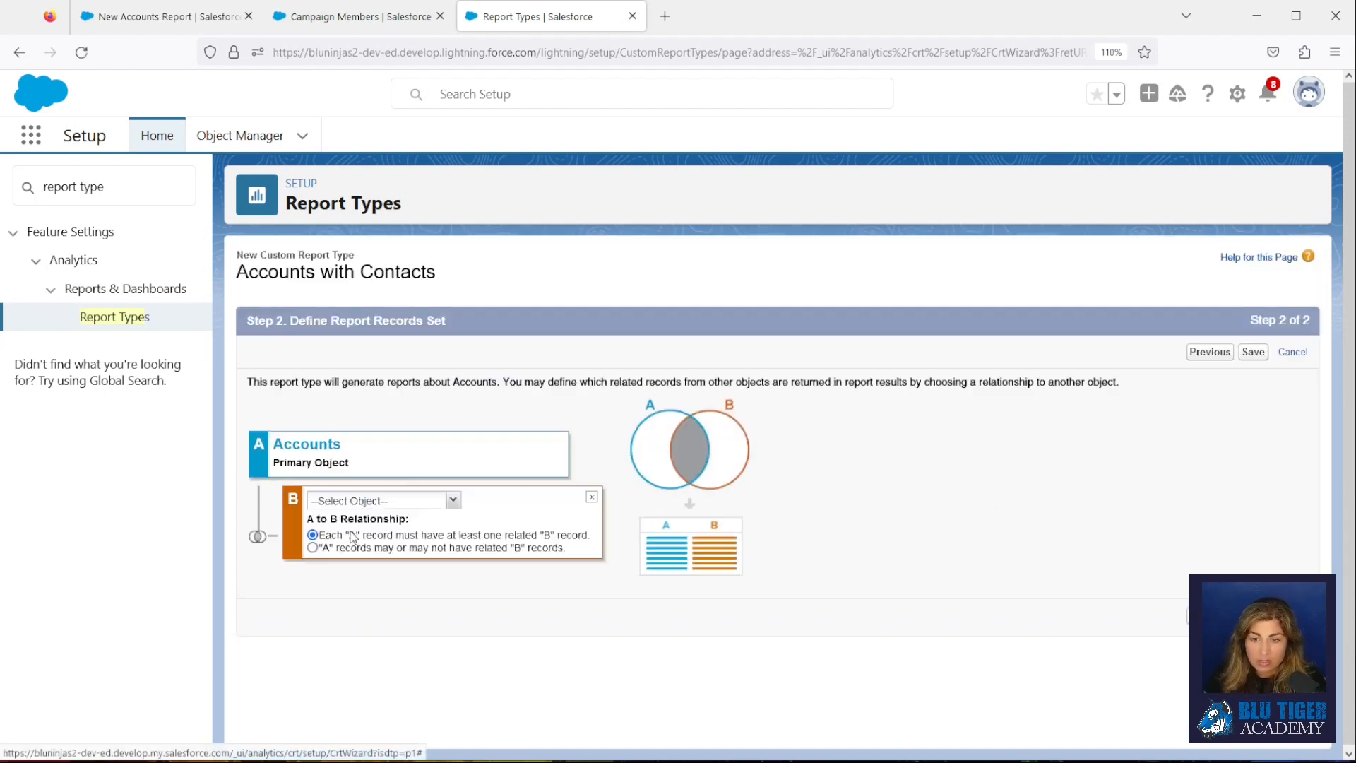
click(452, 499)
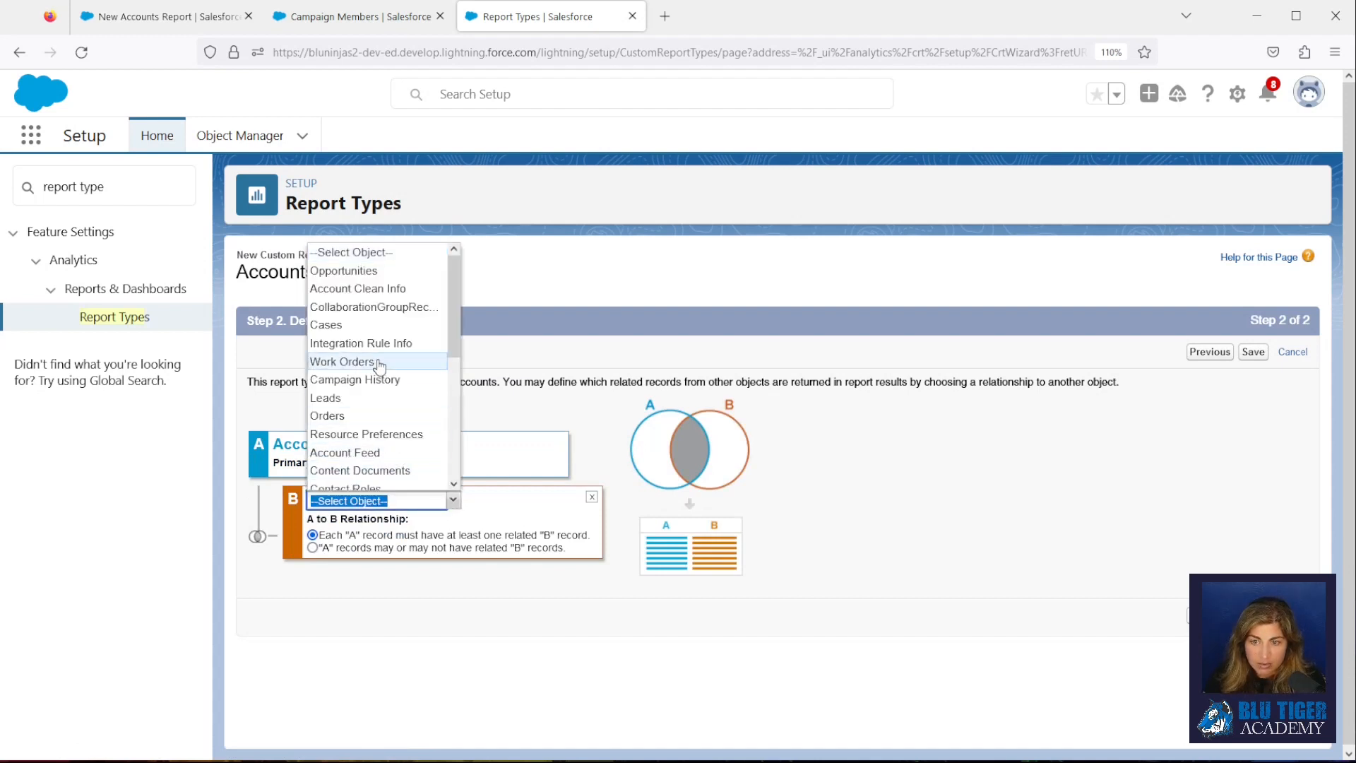
scroll(378, 363, down, 3)
click(360, 404)
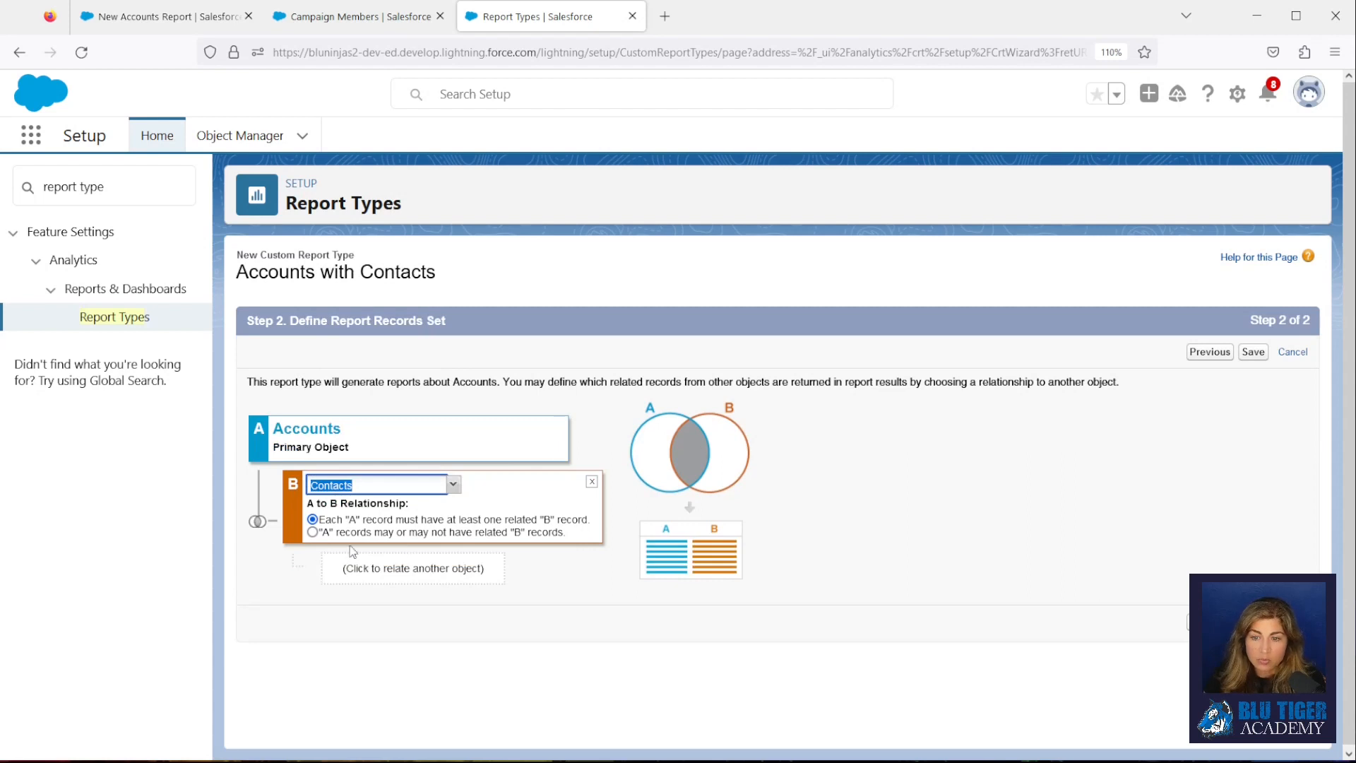
drag(328, 525, 598, 528)
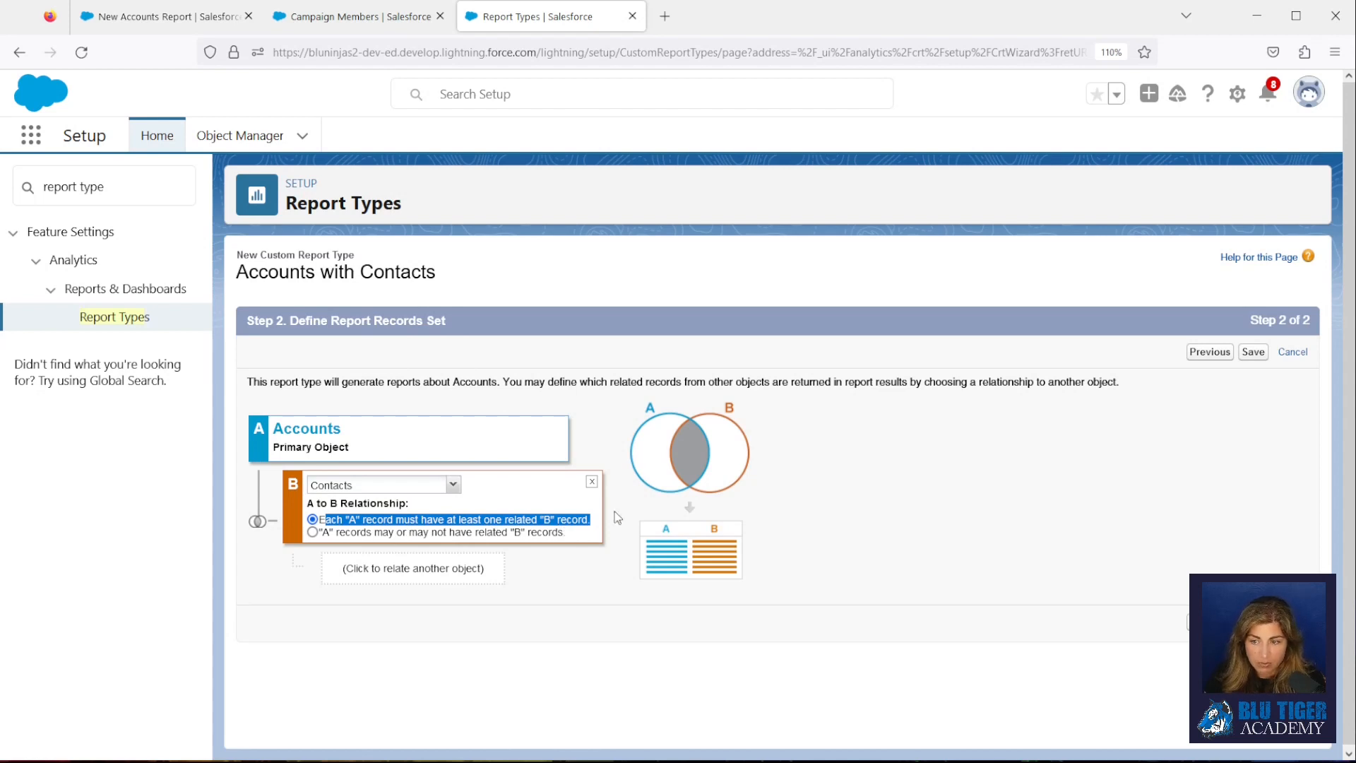
click(789, 450)
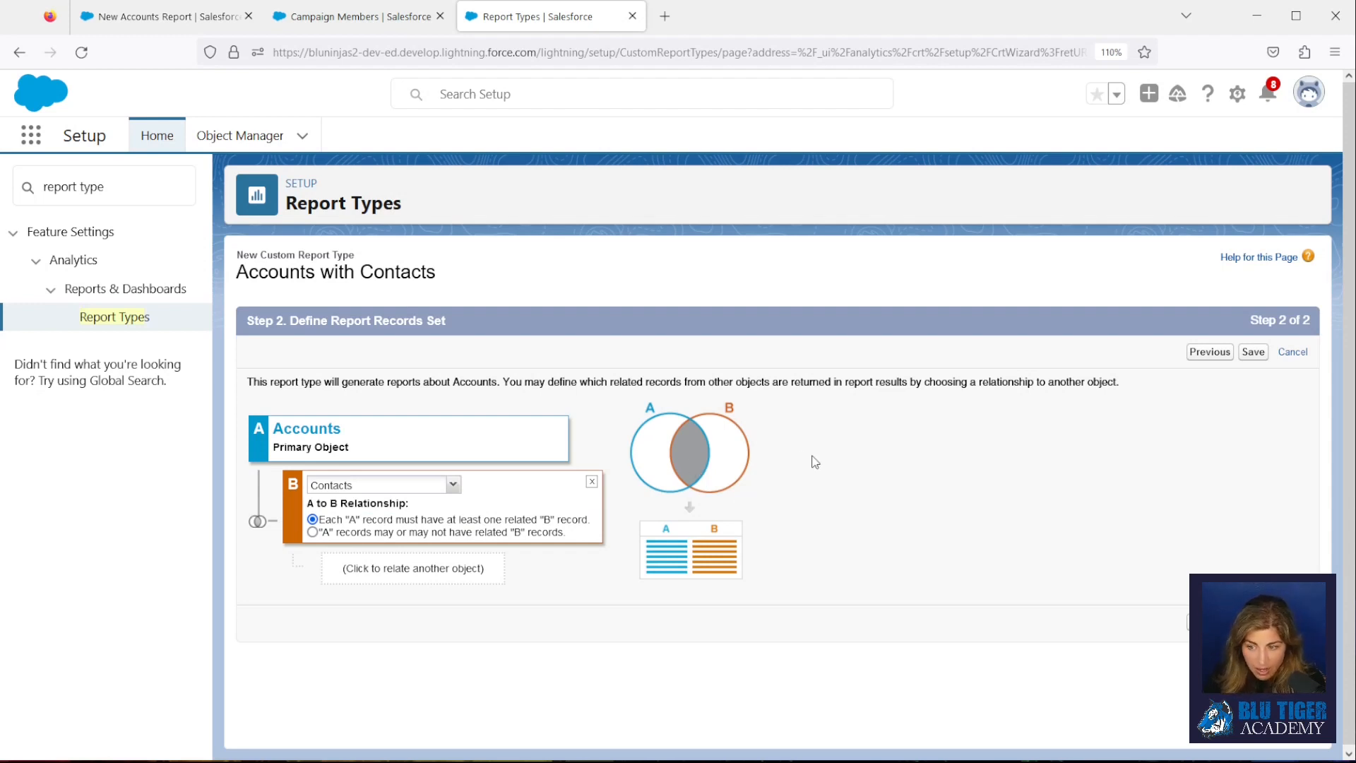
click(1261, 357)
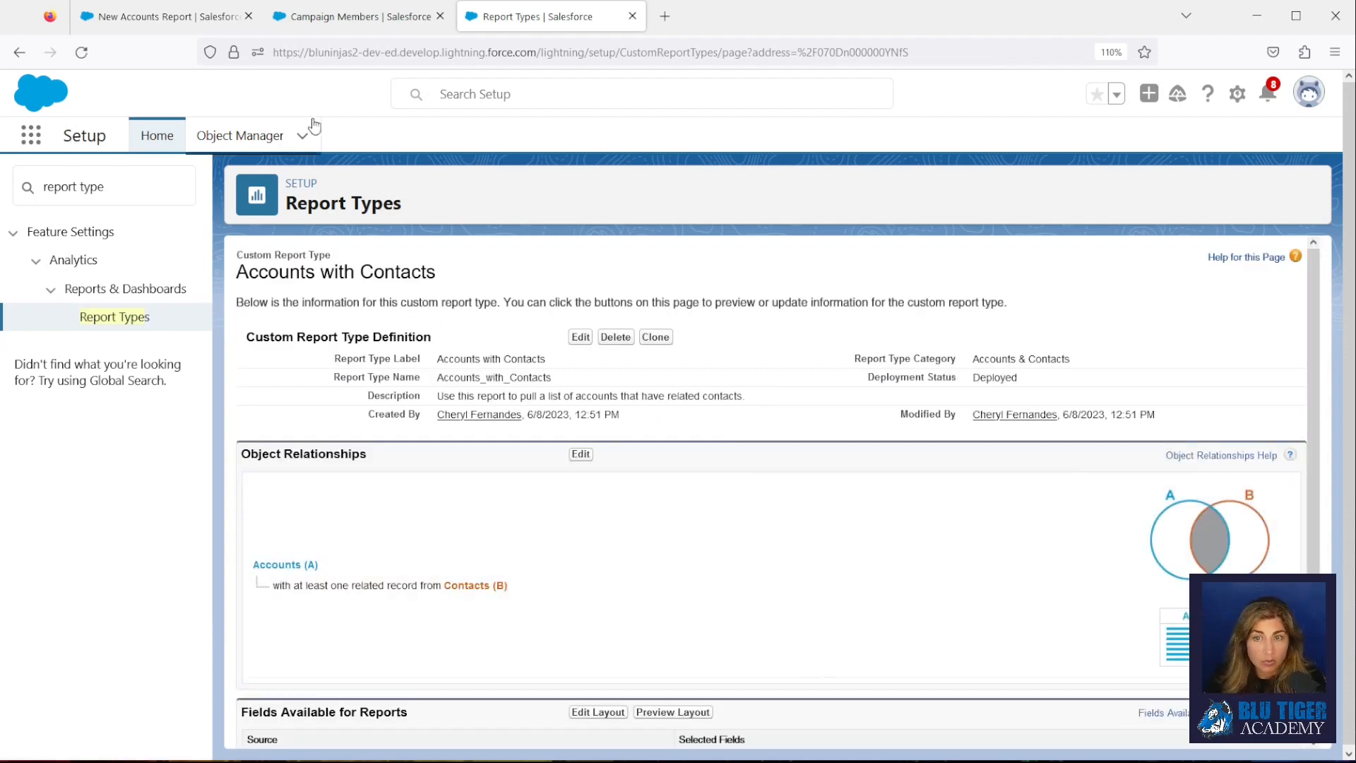
Return to the accounts report's browser tab, open the Reports list and begin creating a new report.
click(170, 25)
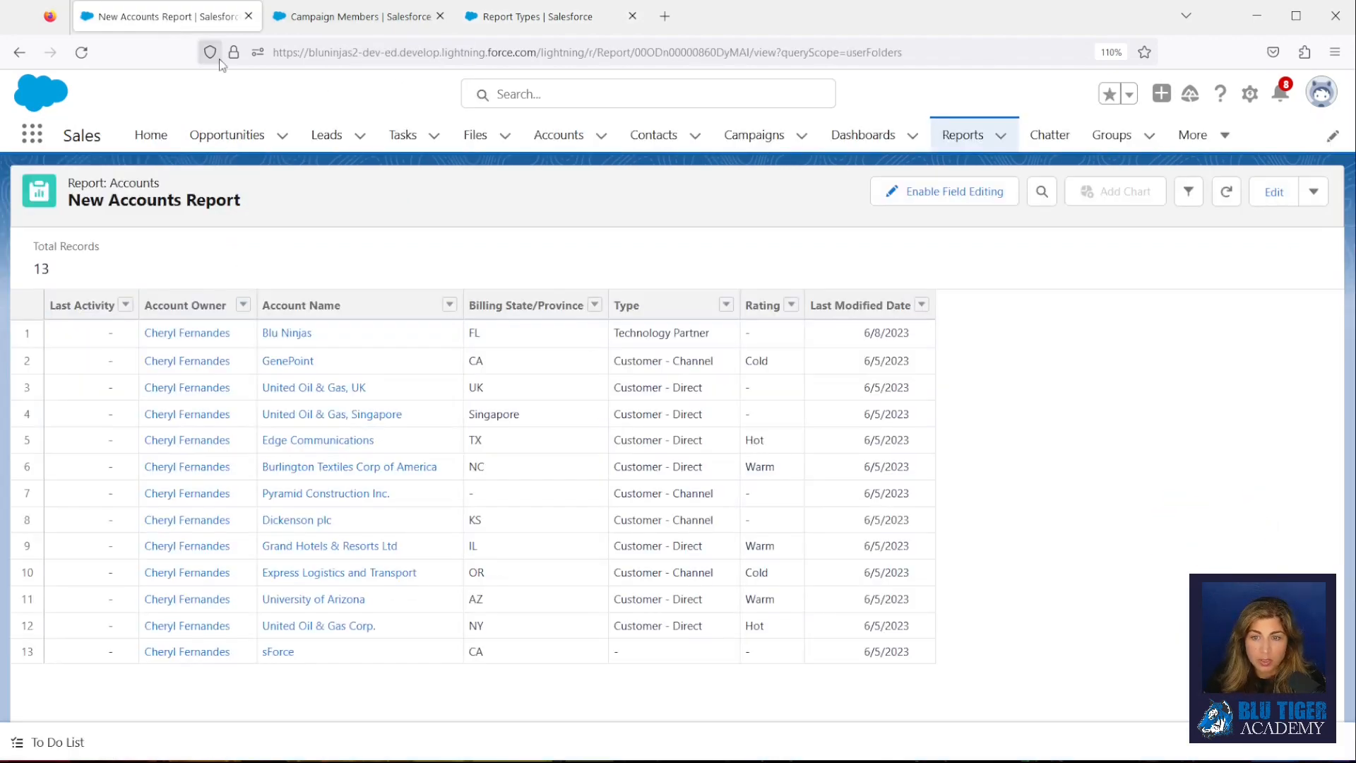
click(962, 136)
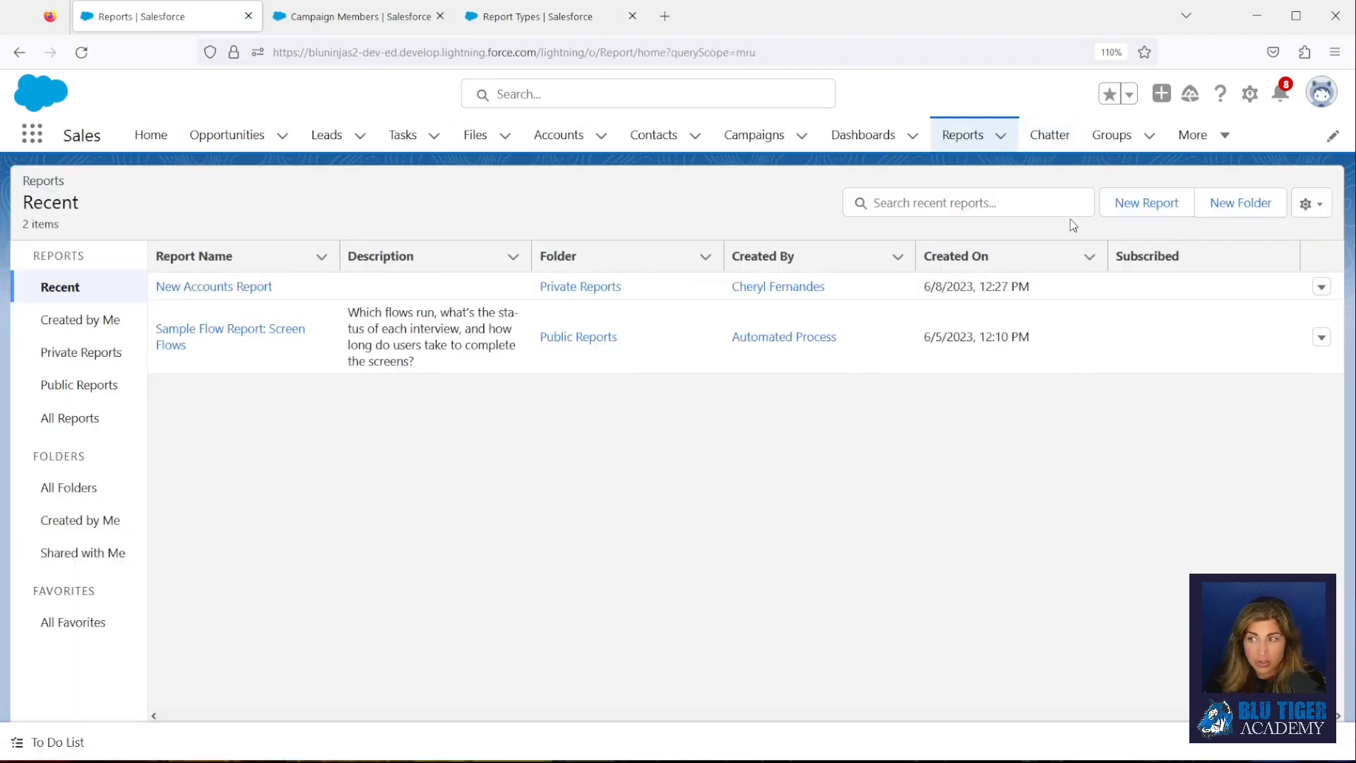
click(1122, 208)
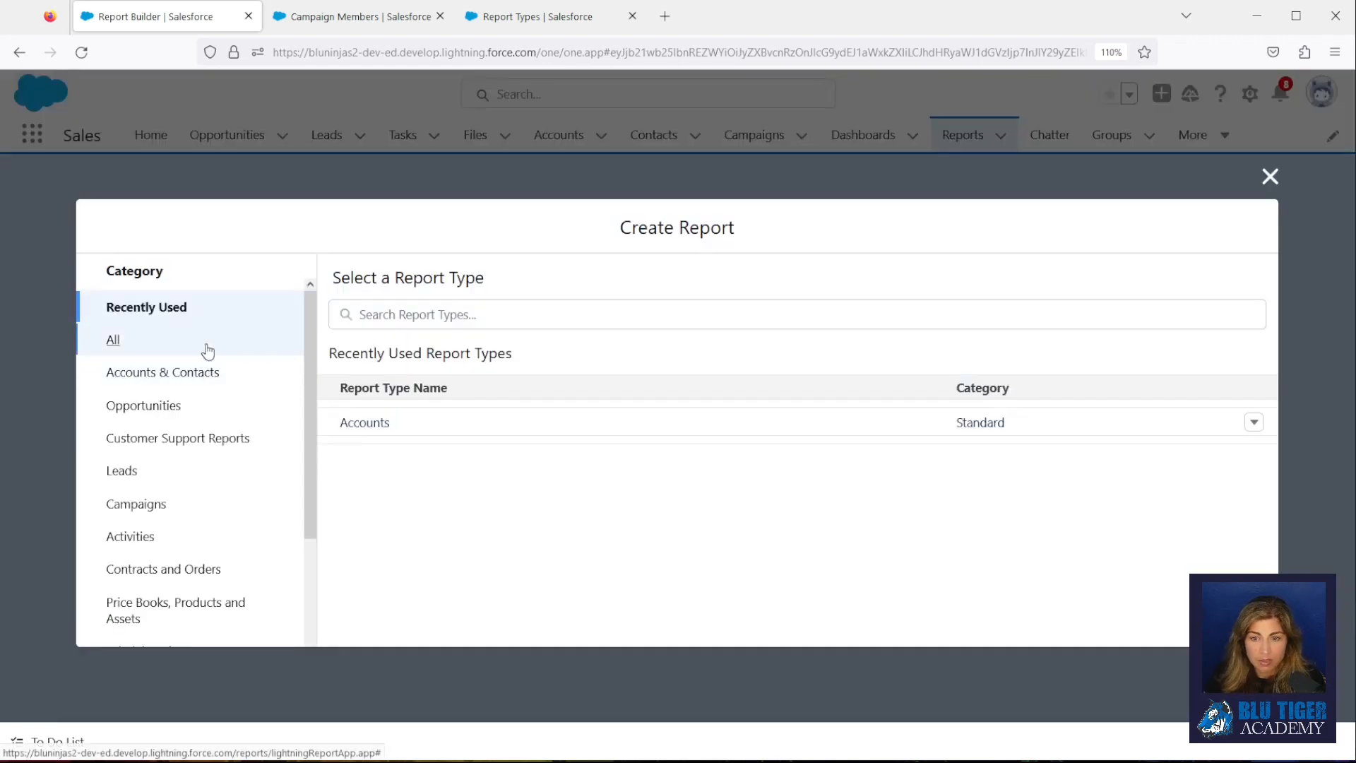
Search all report types for "accounts with" and start a report from the custom Accounts with Contacts type.
click(207, 349)
click(397, 316)
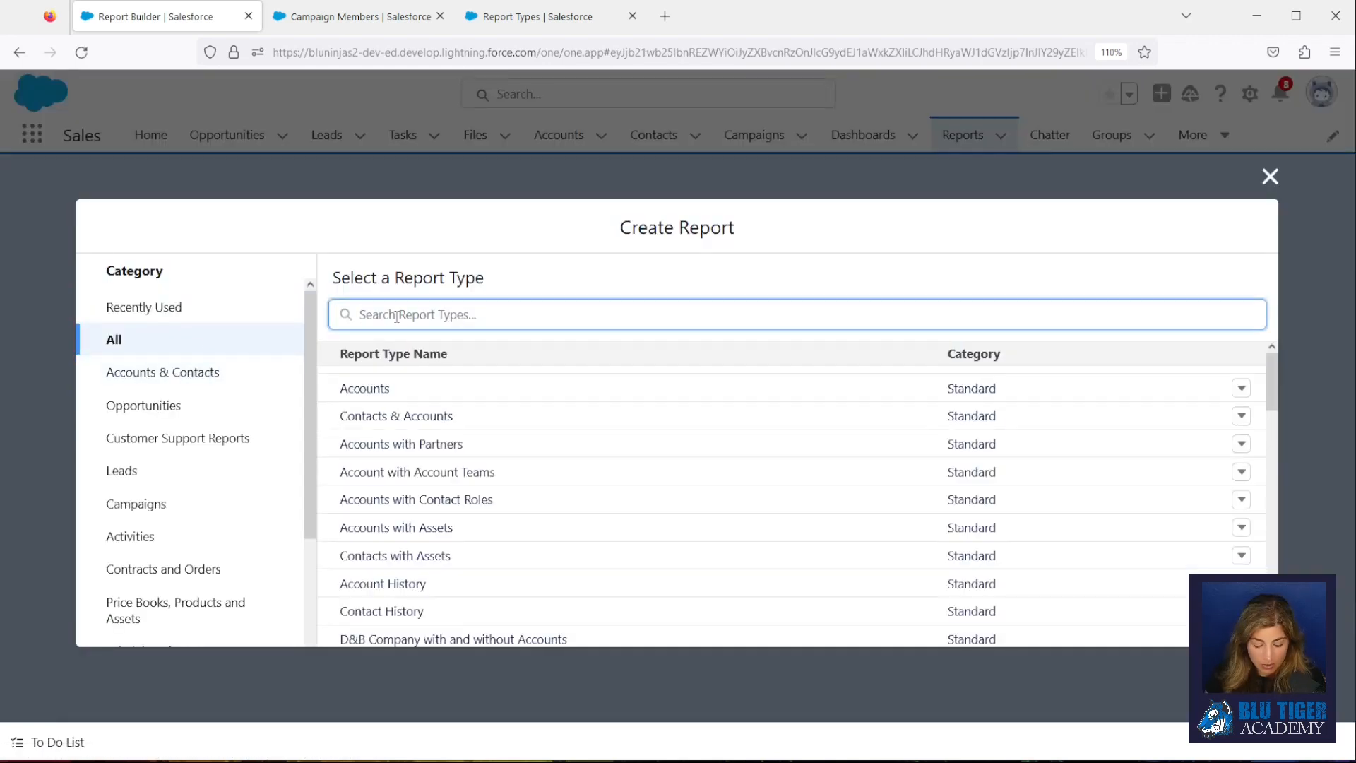
text(accounts a)
key(BackSpace)
text(with)
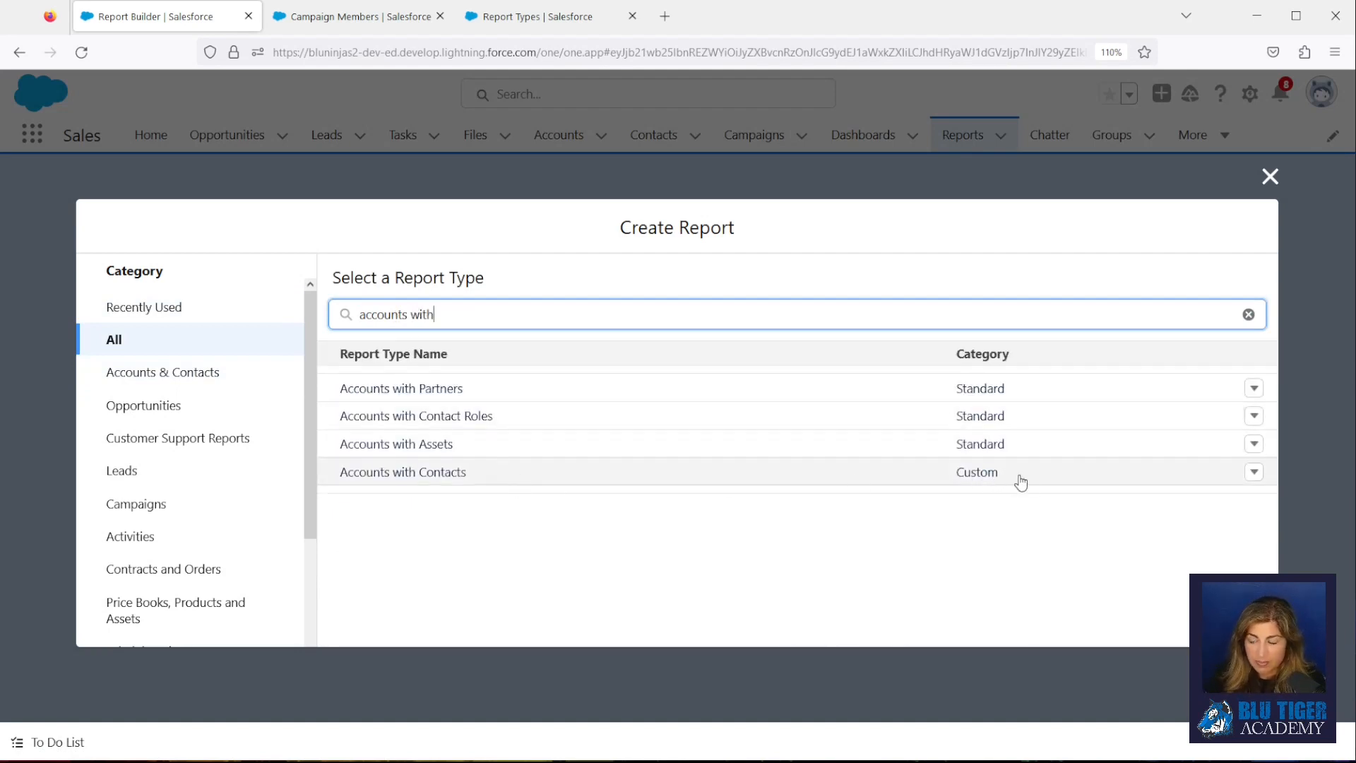
click(434, 483)
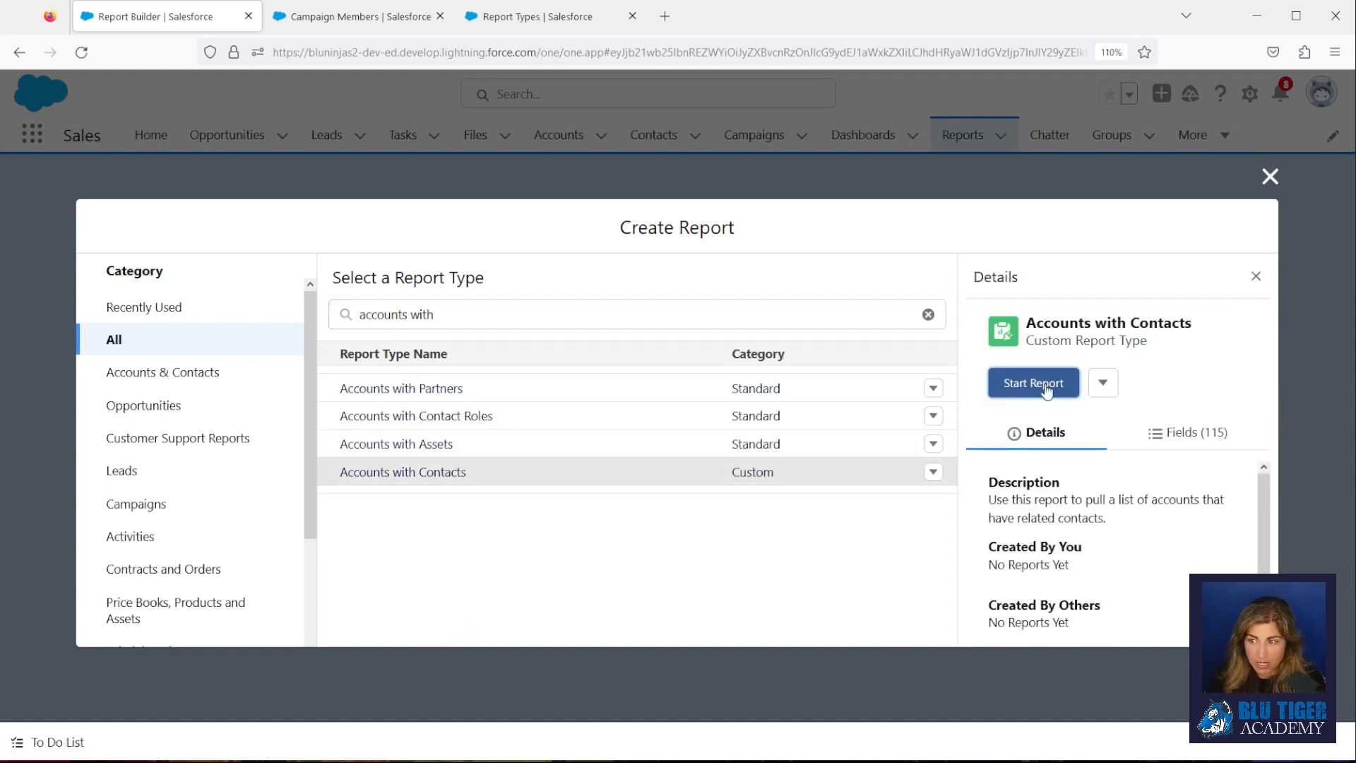
click(1048, 389)
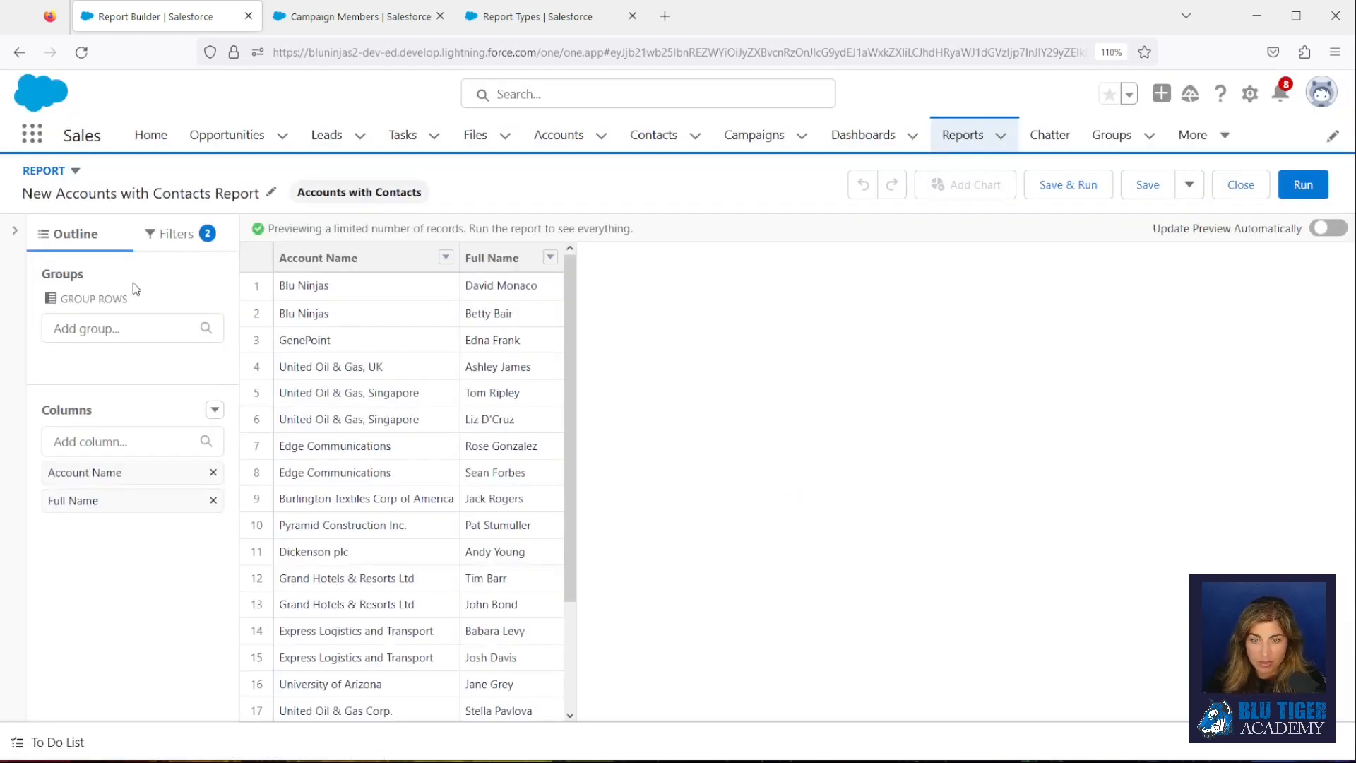
Set the report's Show Me filter to All accounts.
click(165, 240)
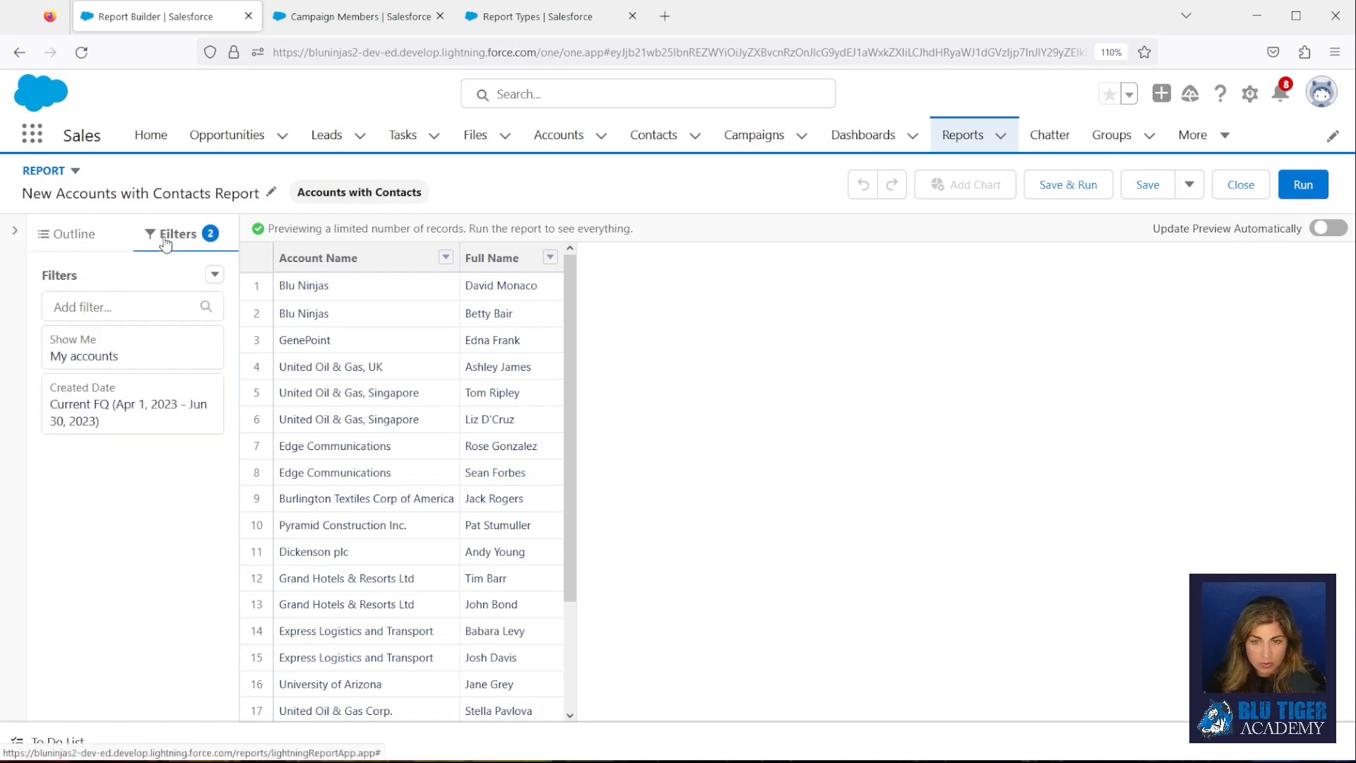
click(105, 359)
click(314, 365)
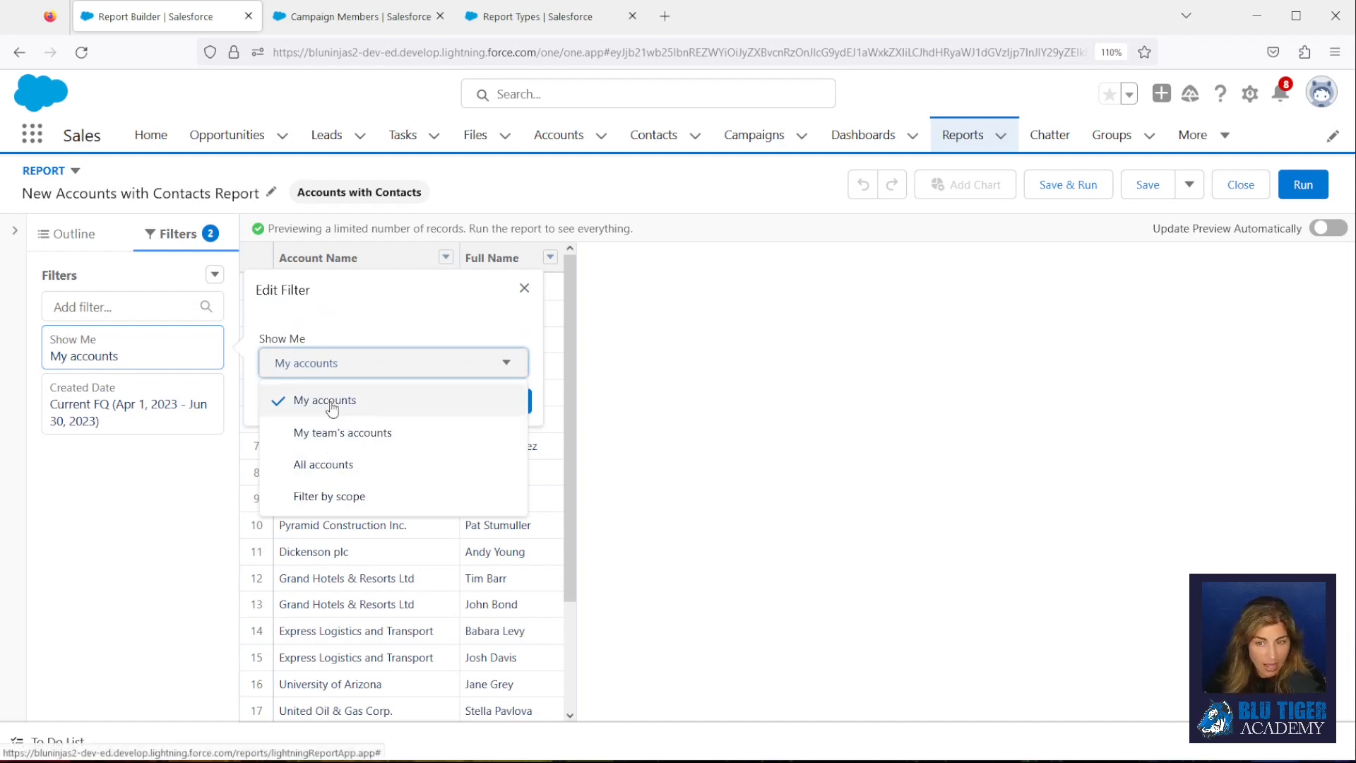
click(337, 462)
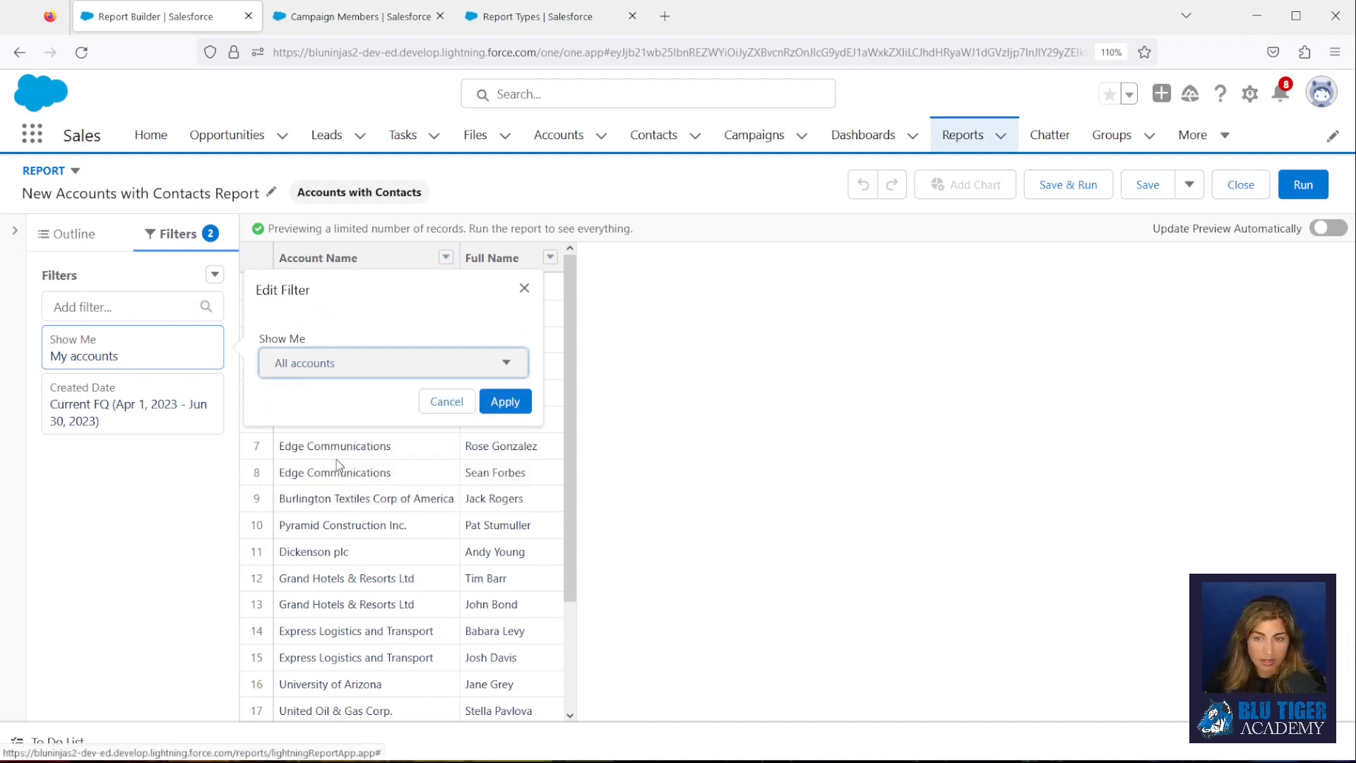
click(506, 402)
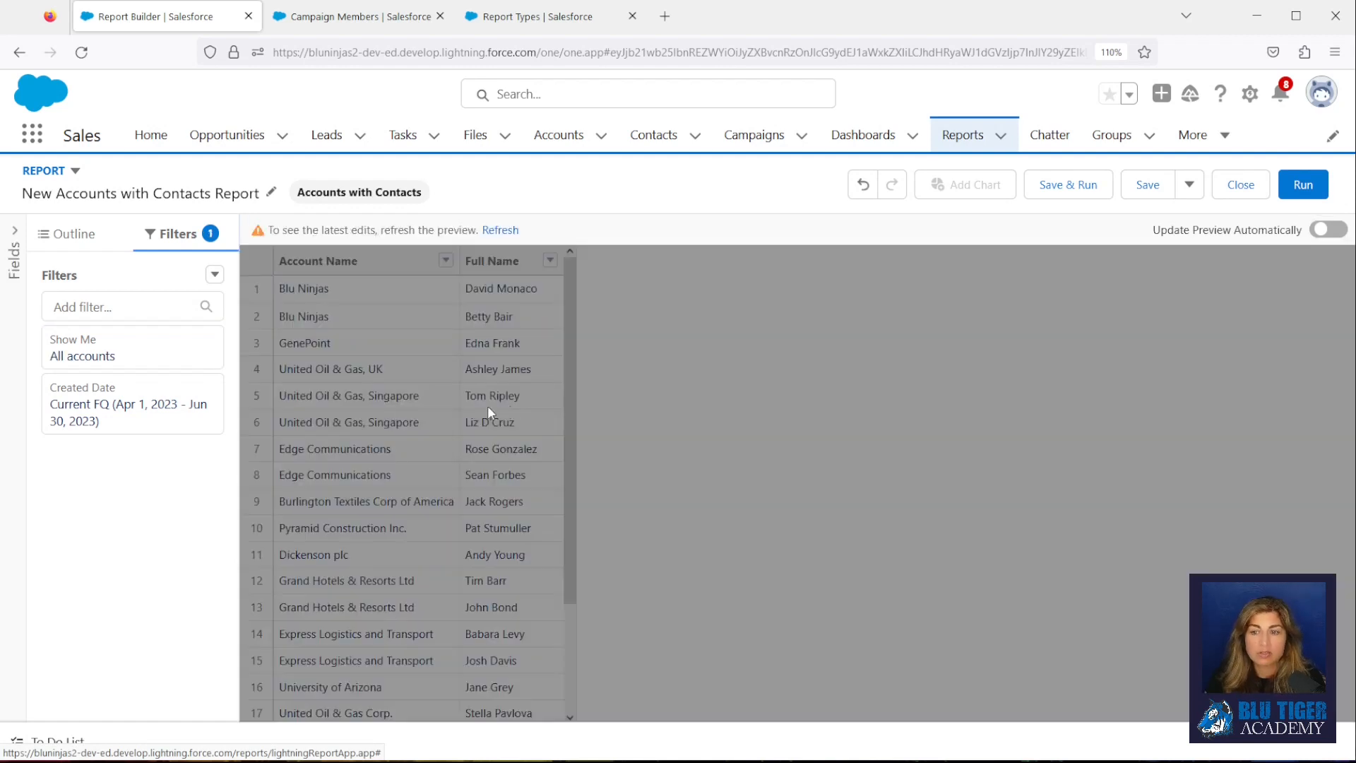
Set the Created Date filter's range to All Time.
click(117, 413)
click(321, 438)
click(319, 473)
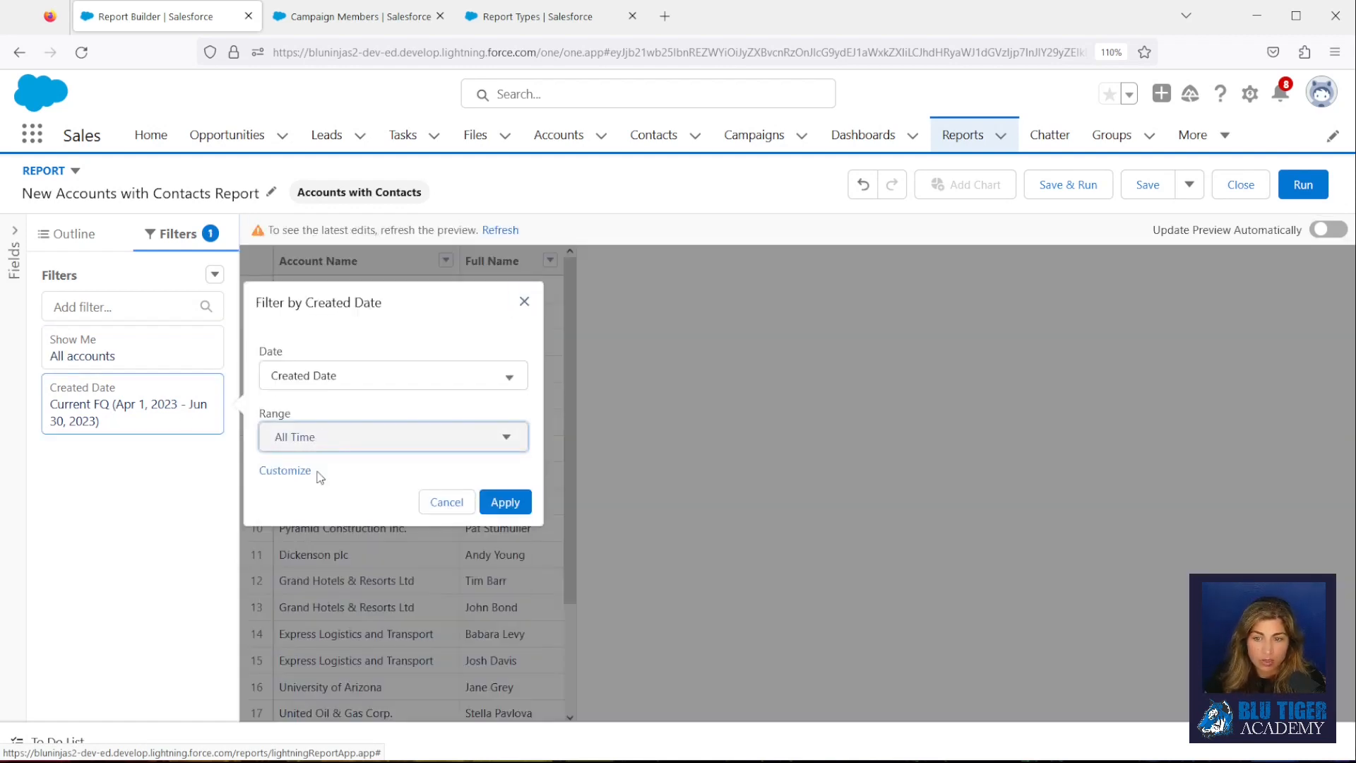
click(506, 502)
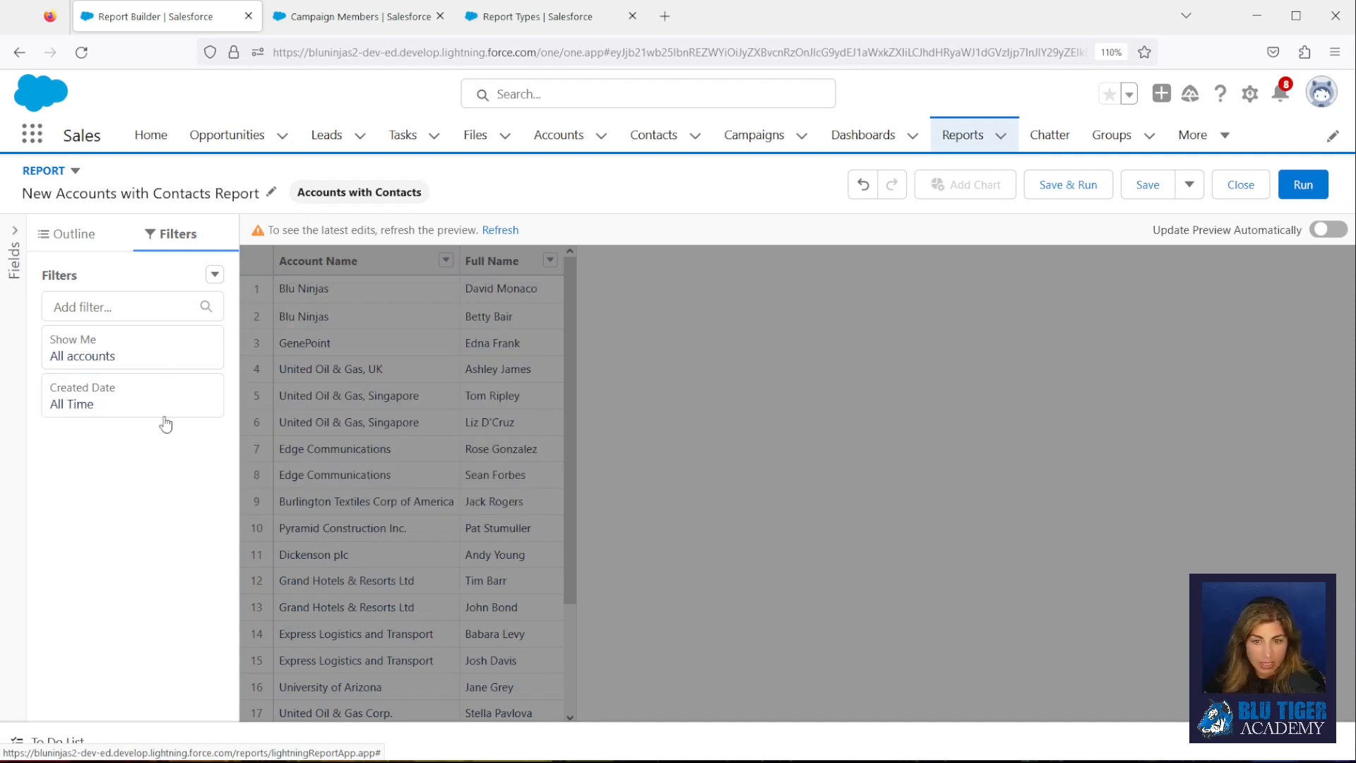
Add a cross filter that shows Accounts with Campaign History.
click(215, 274)
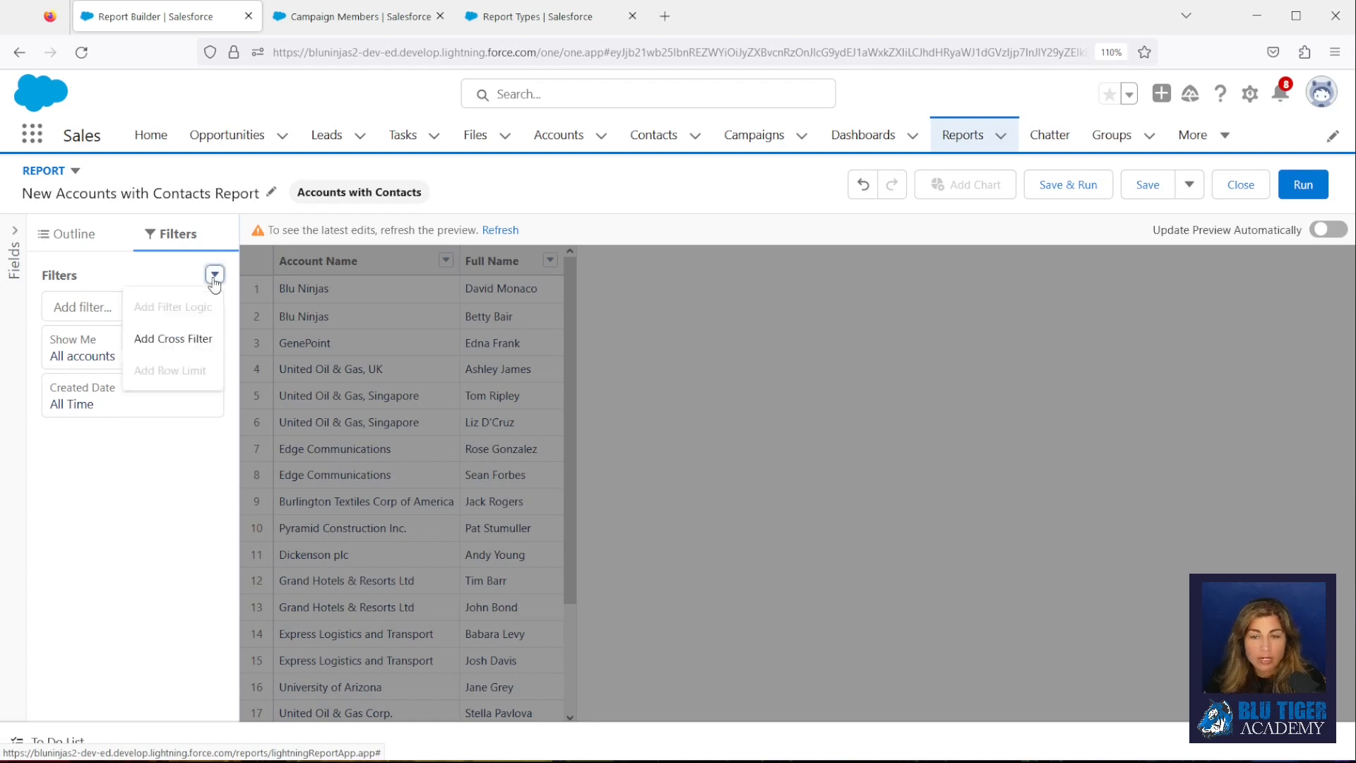
click(185, 347)
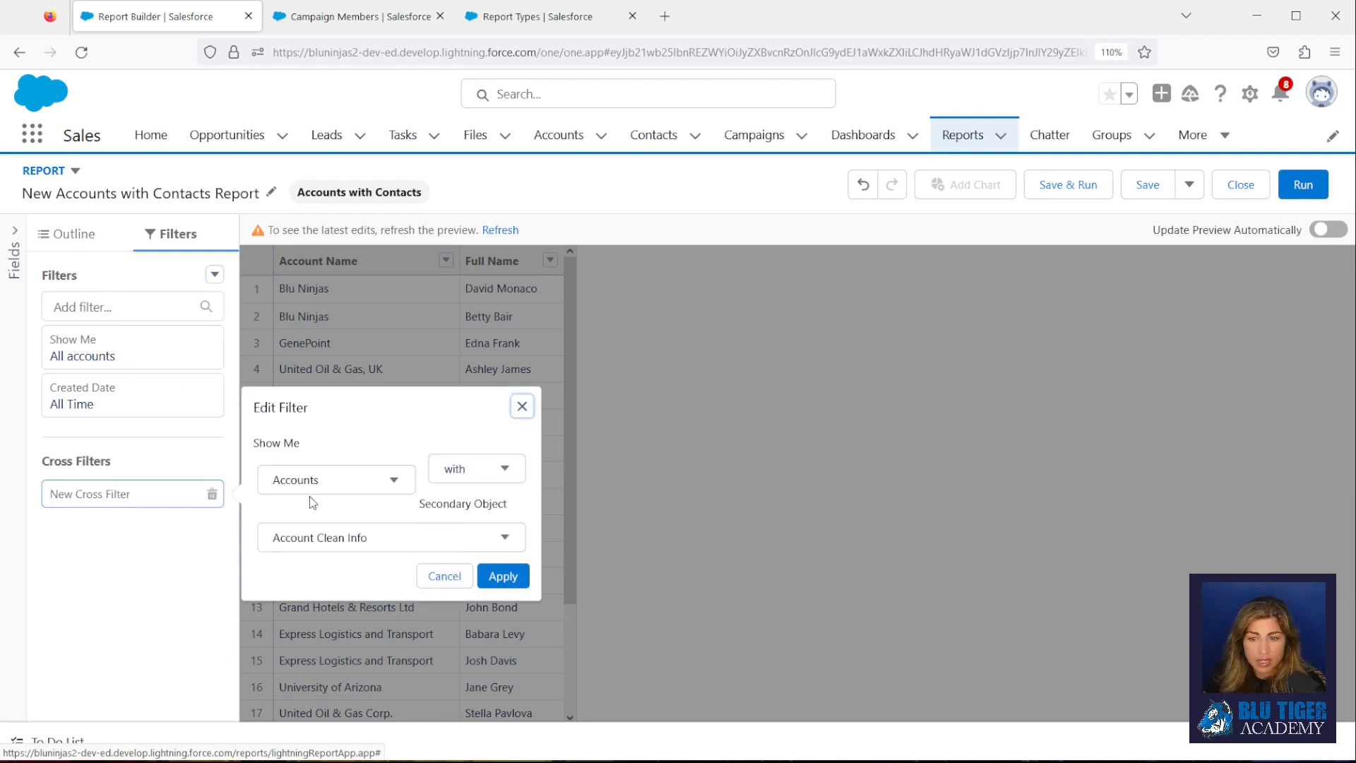
click(360, 548)
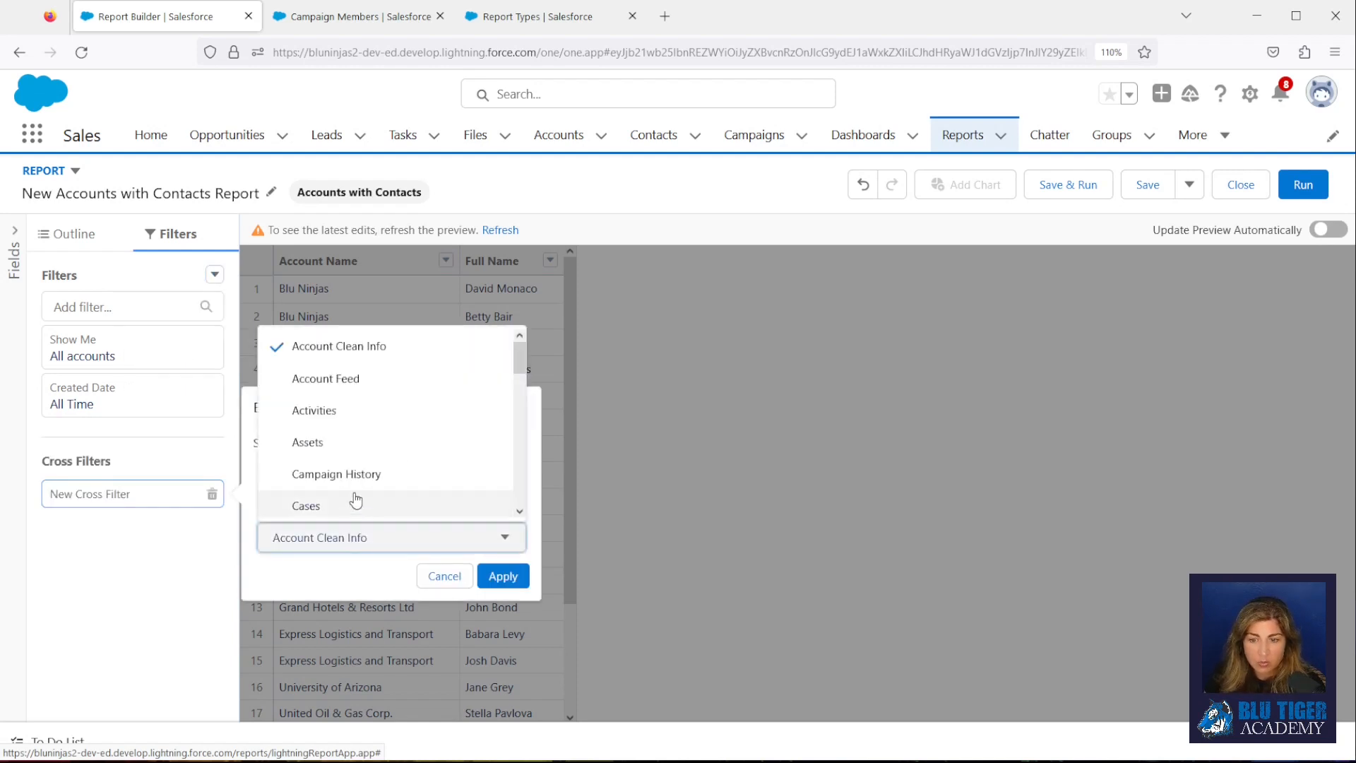
click(360, 474)
click(503, 577)
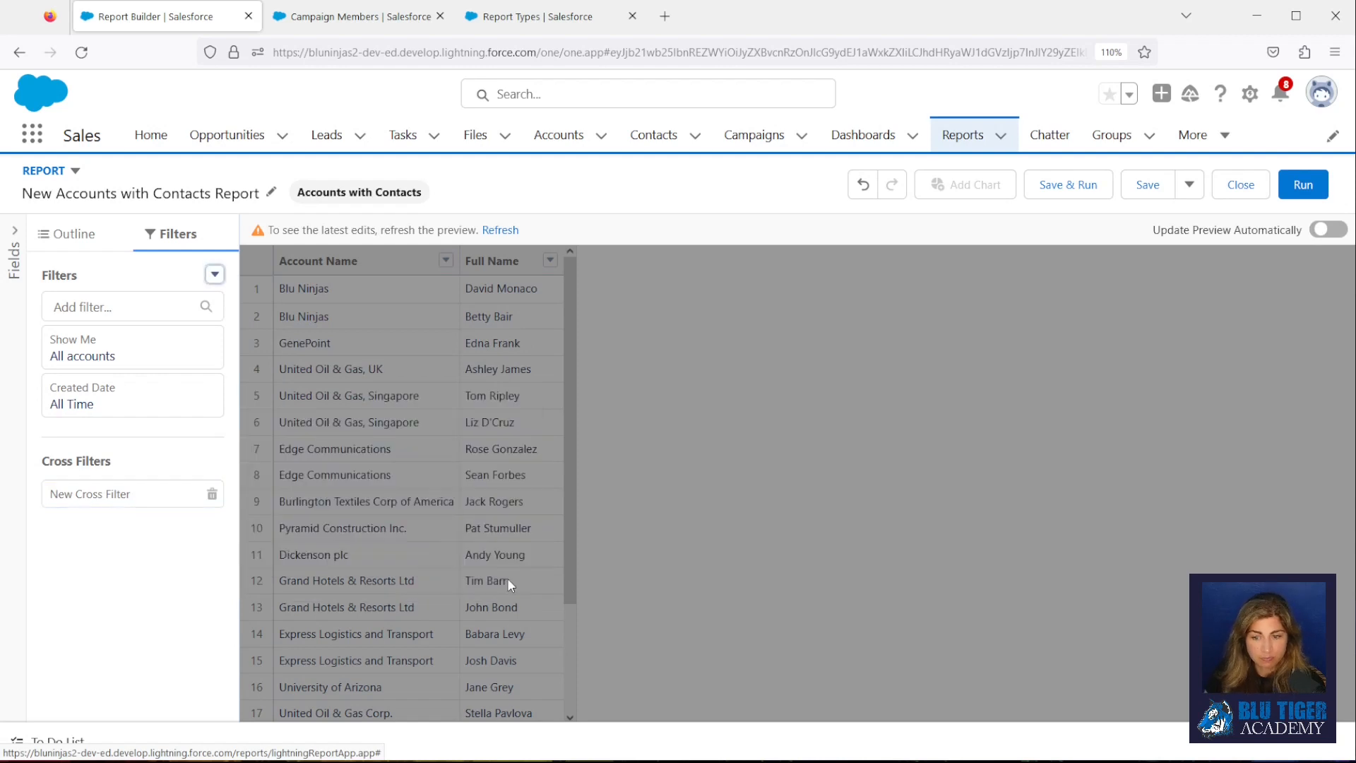
Restrict the Campaign History cross filter to Campaign Name equals "2023 FAIA Convention - Accounts".
click(76, 537)
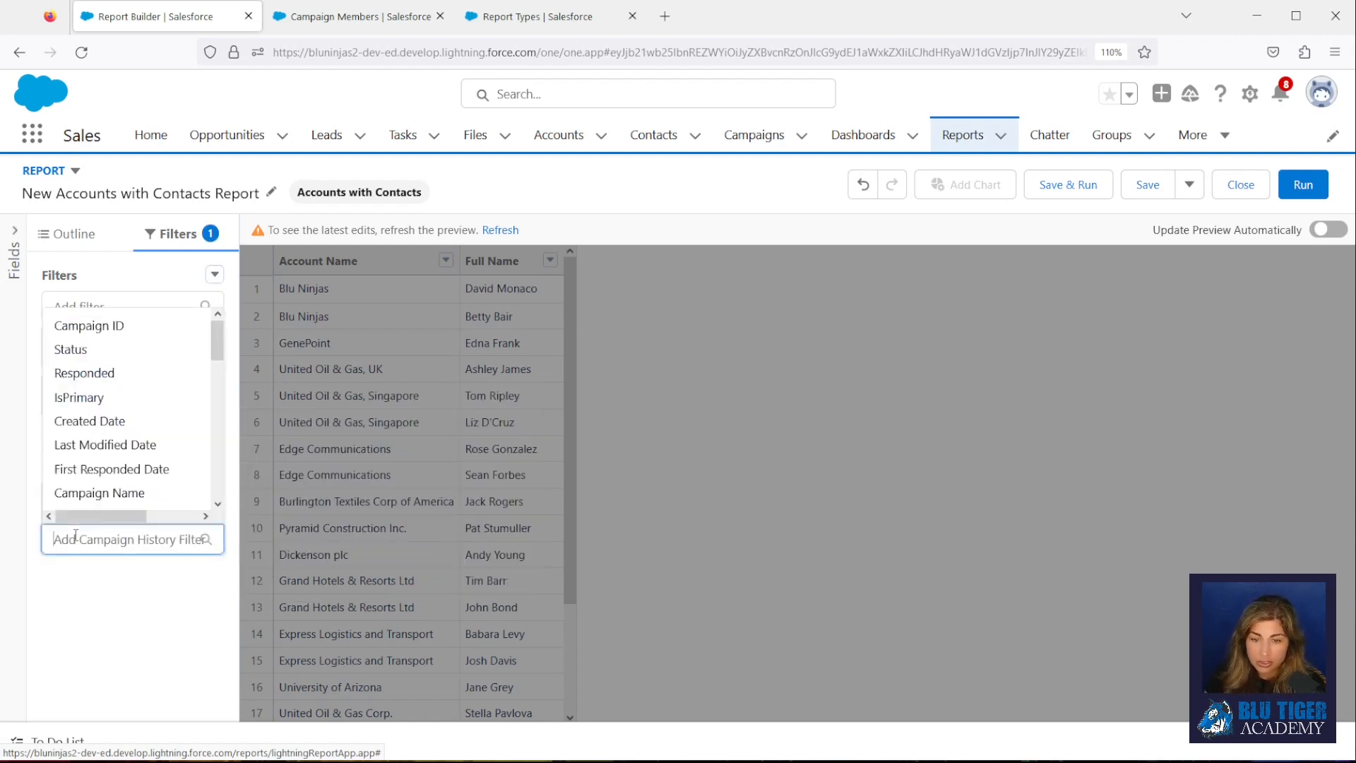
click(79, 493)
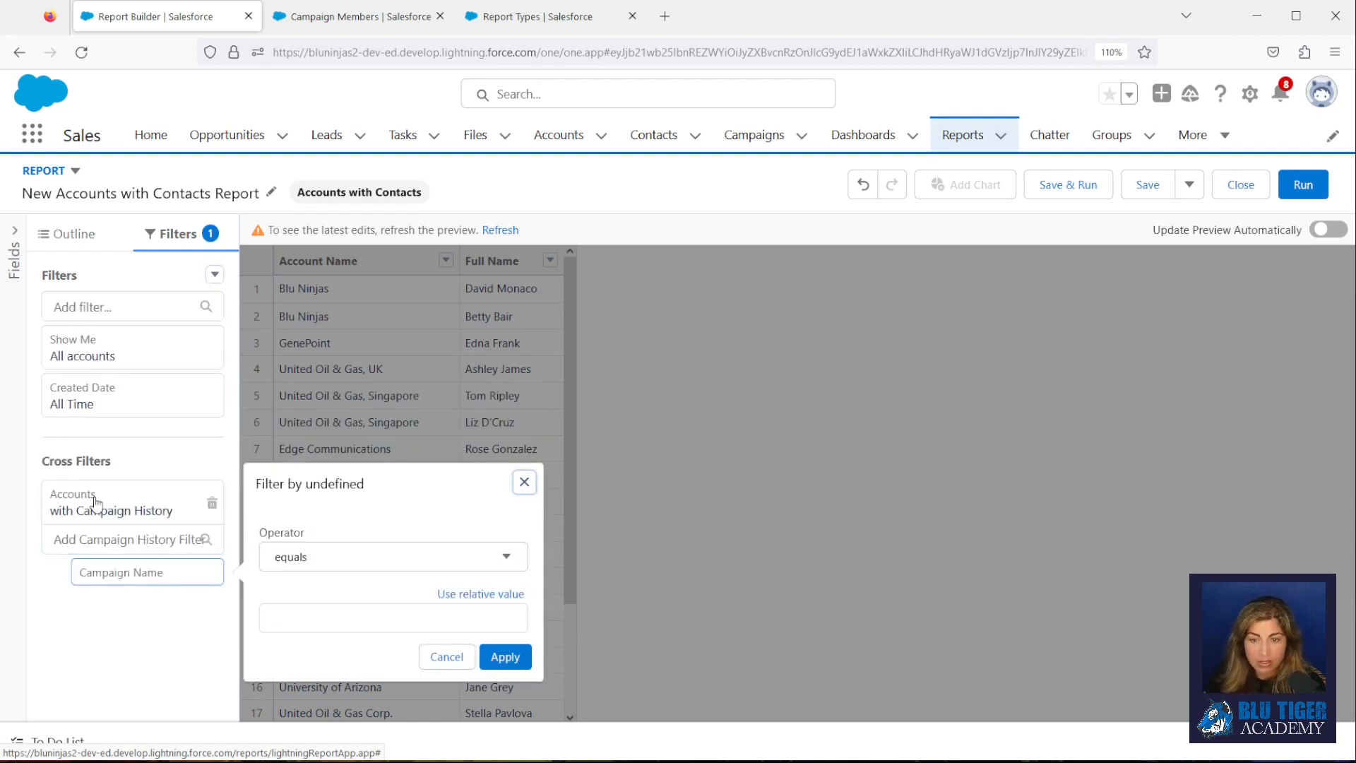
click(300, 618)
text(2023 FAIA Convention - Accounts)
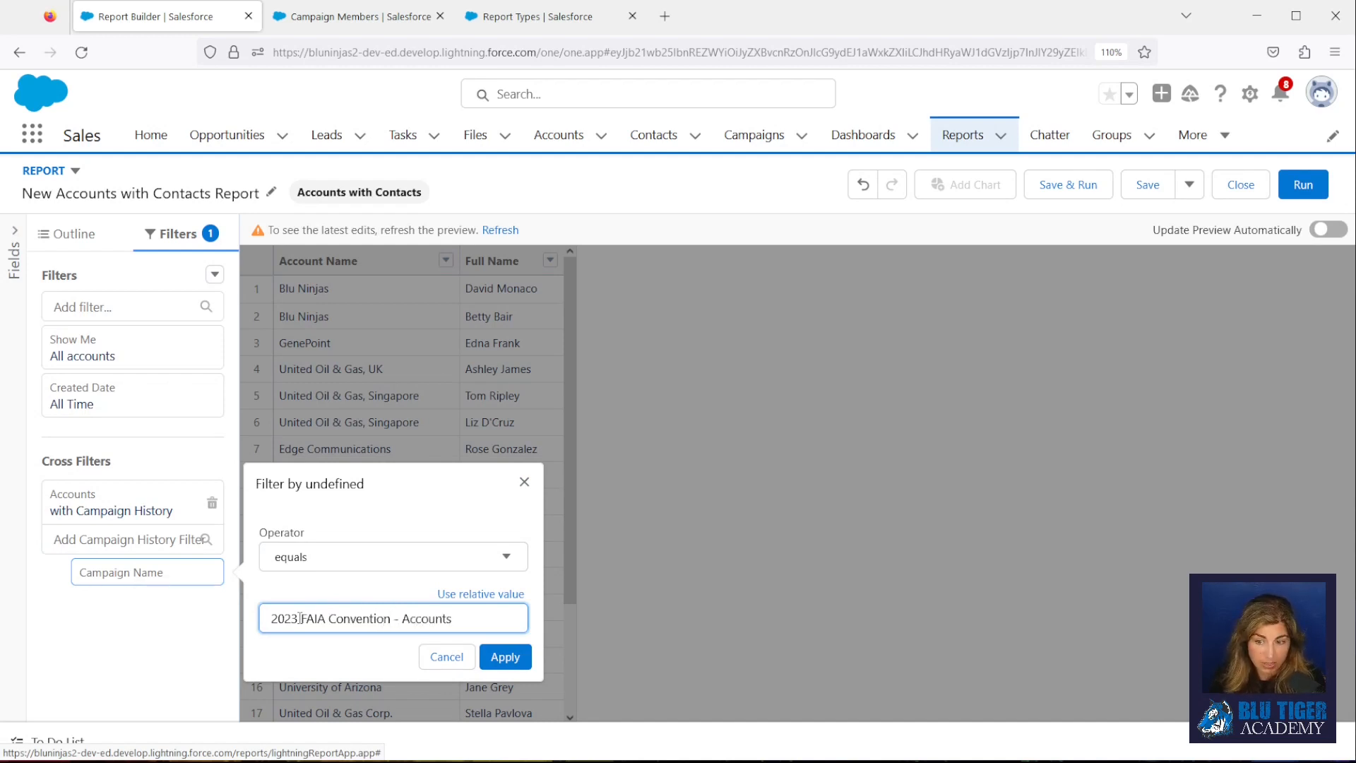
click(505, 657)
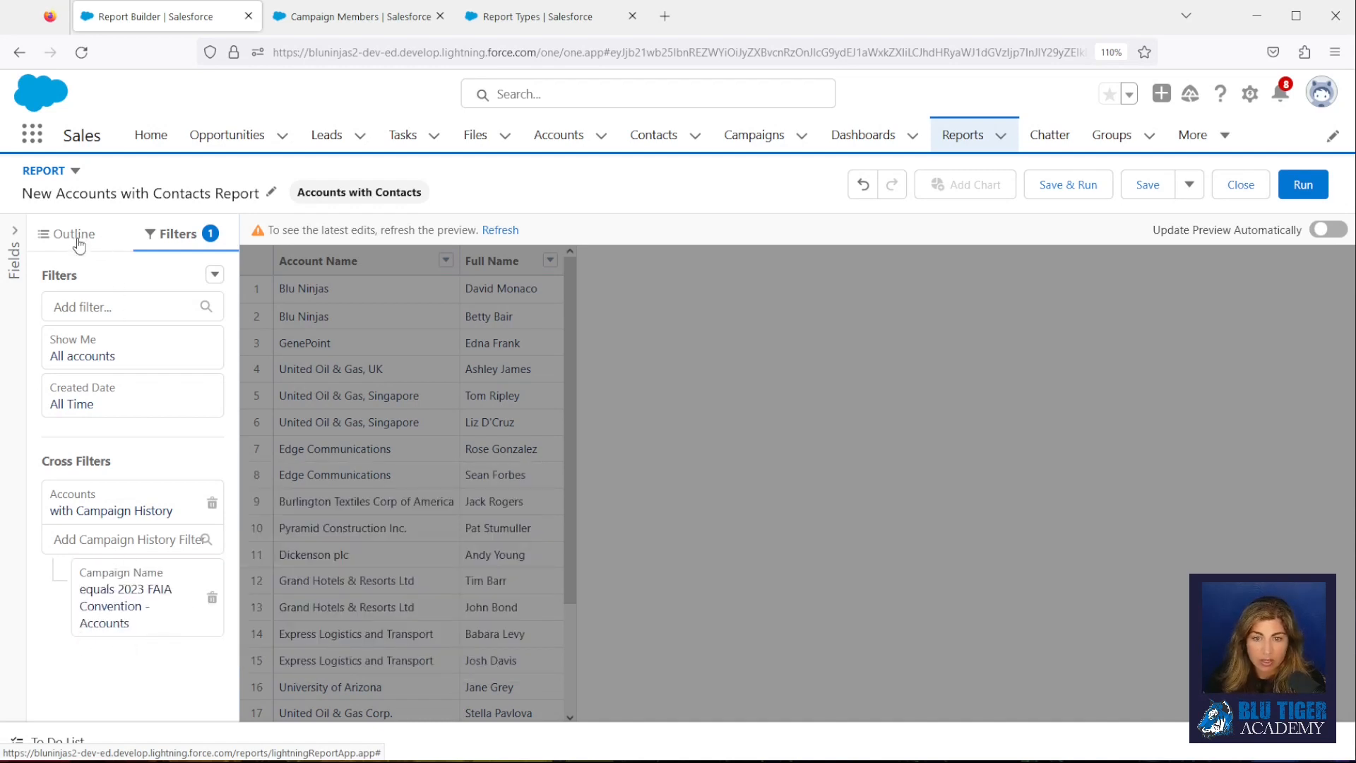
Add a report filter on the contact's Email with the operator not equal to and a blank value.
click(78, 307)
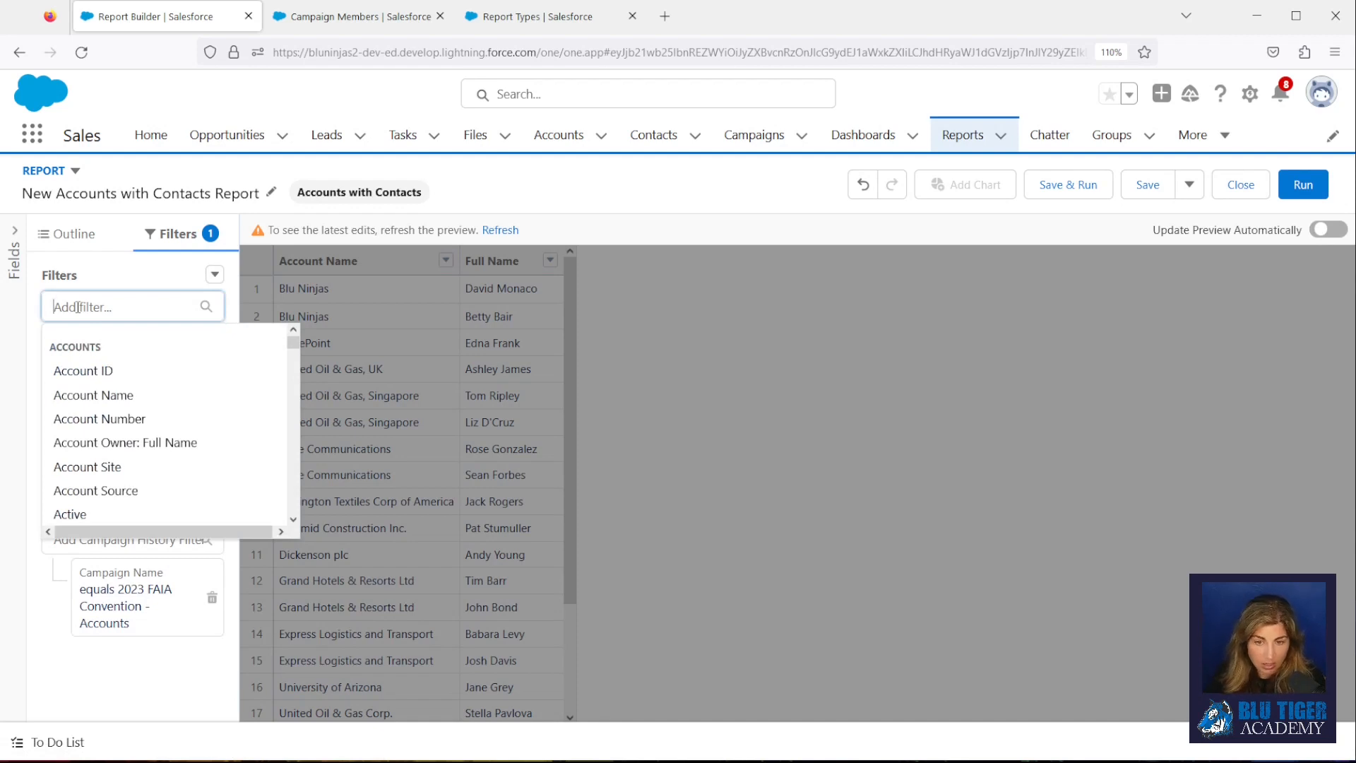
text(email)
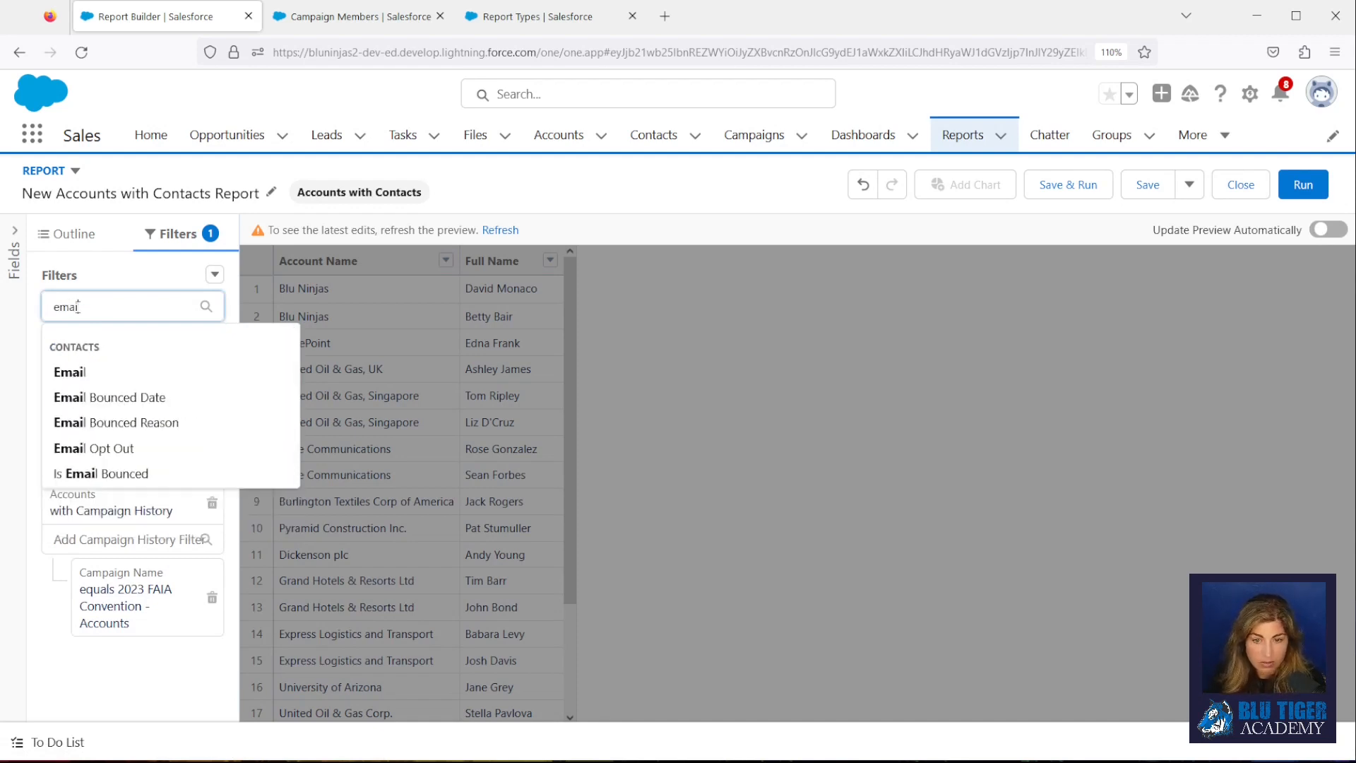
click(88, 371)
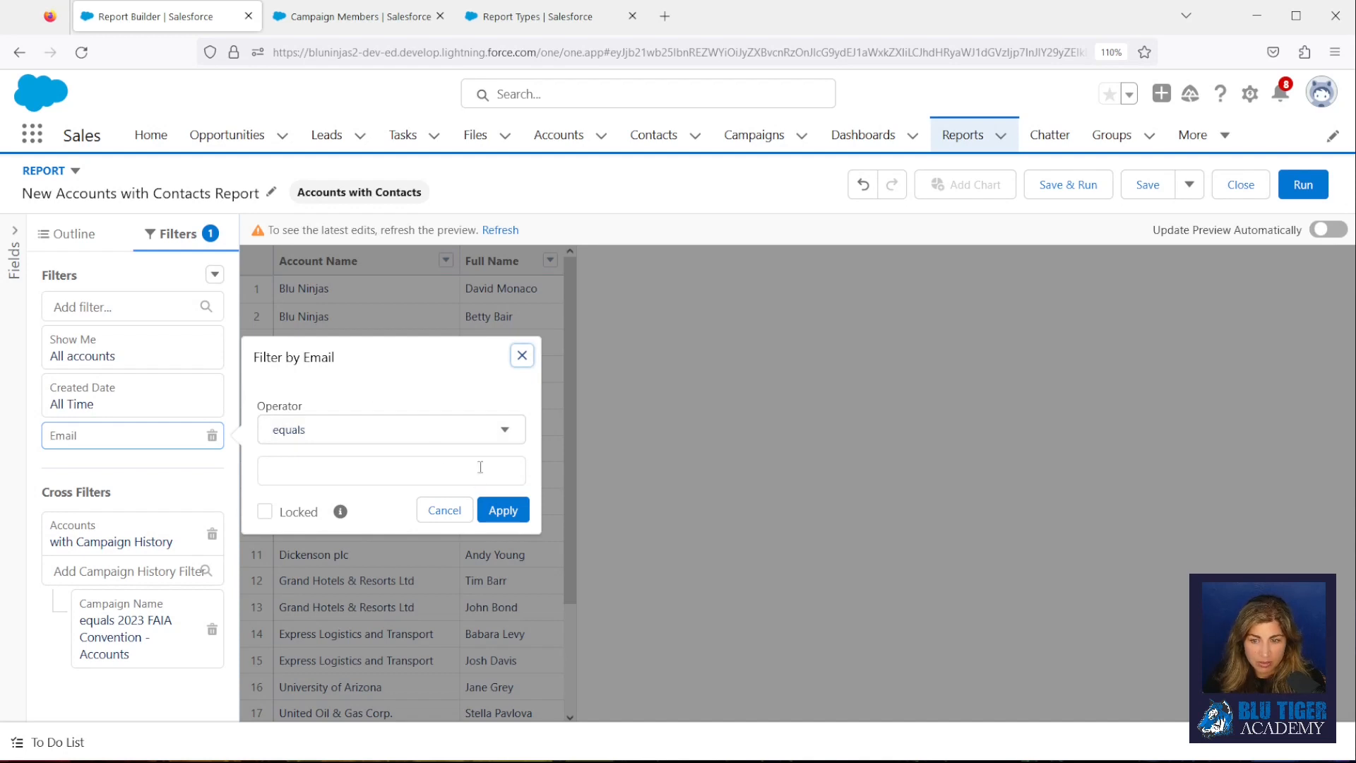
click(422, 436)
click(388, 497)
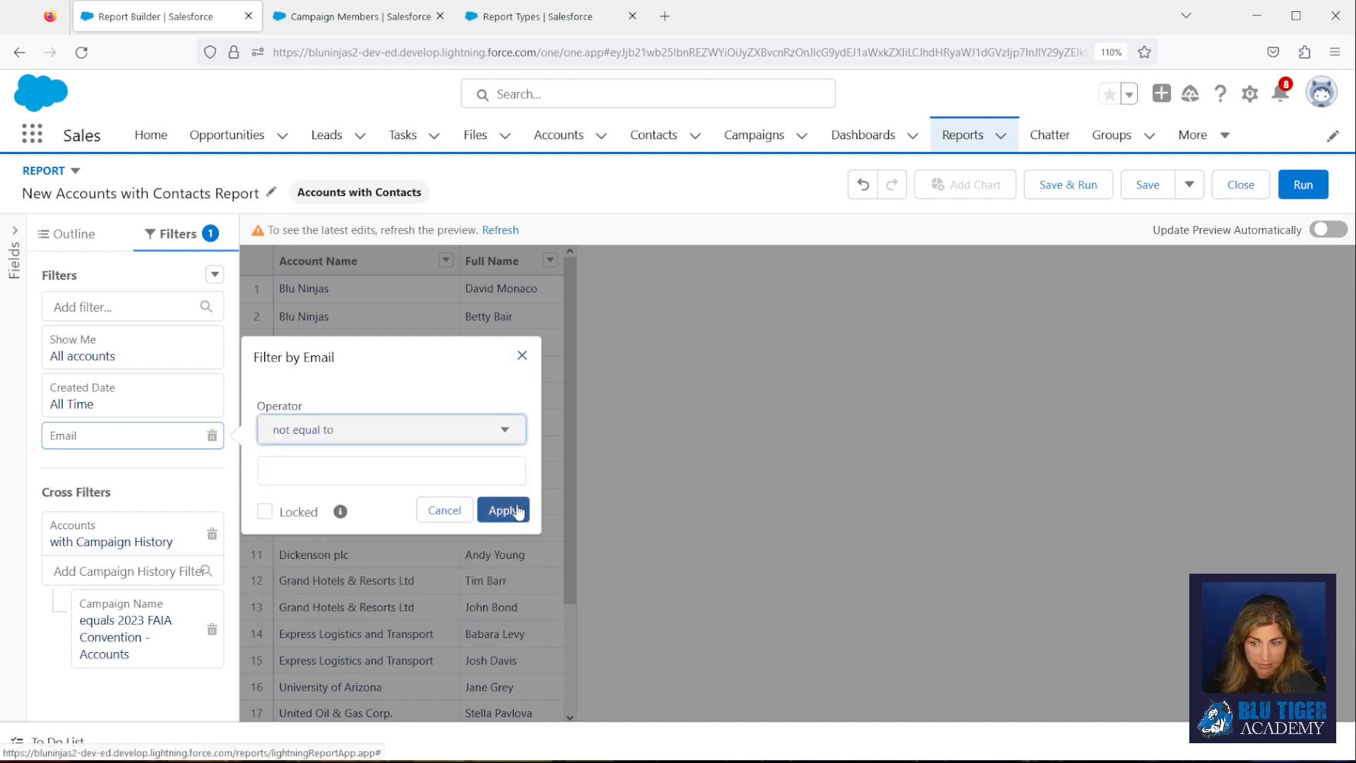
click(503, 509)
Add a report filter for Email Opt Out equals False.
click(89, 308)
text(email)
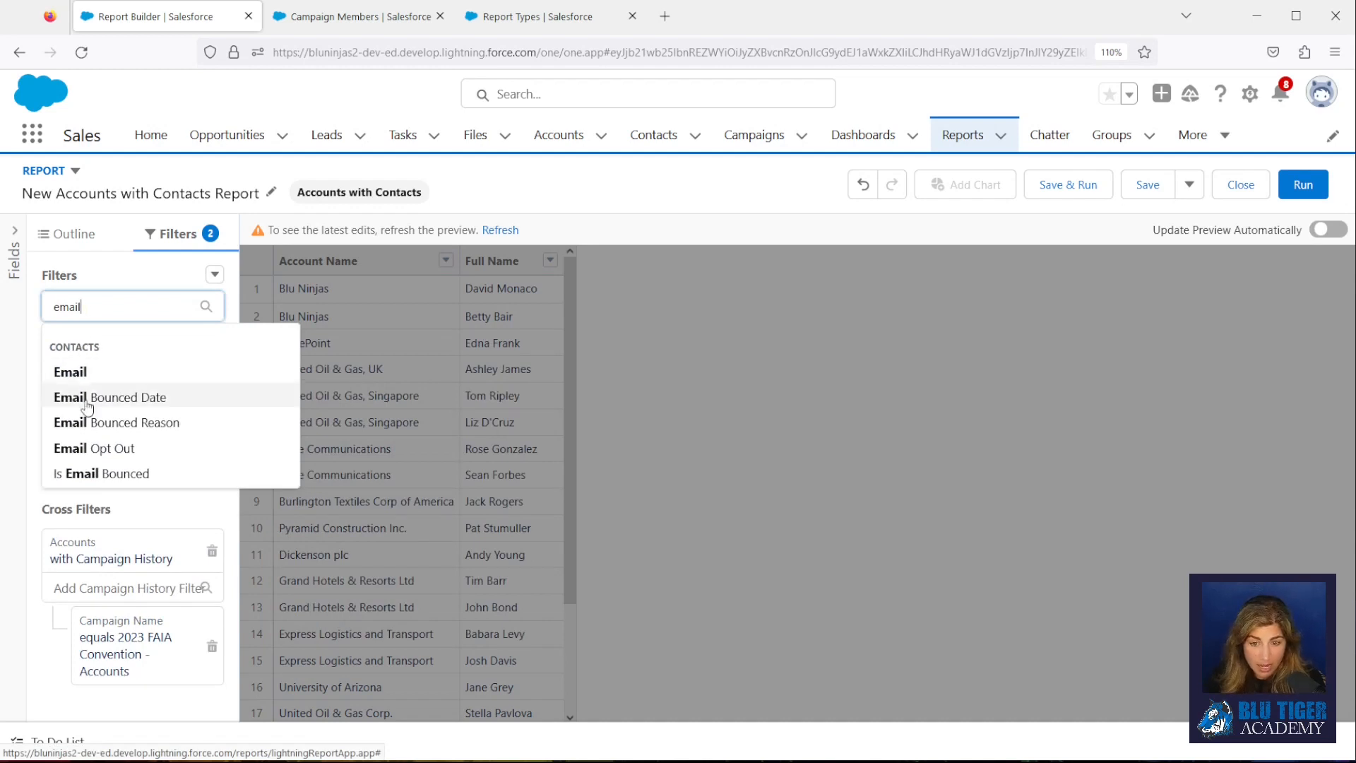
click(92, 451)
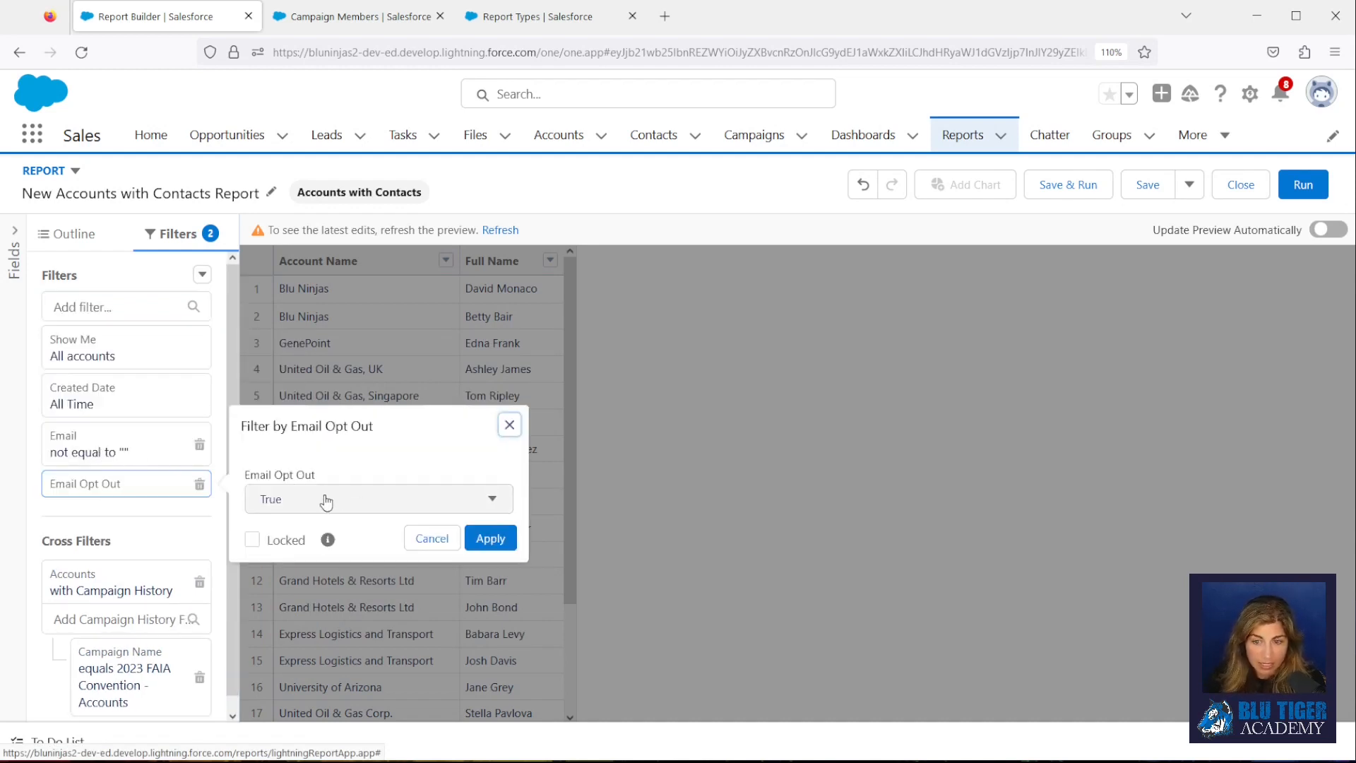
click(283, 504)
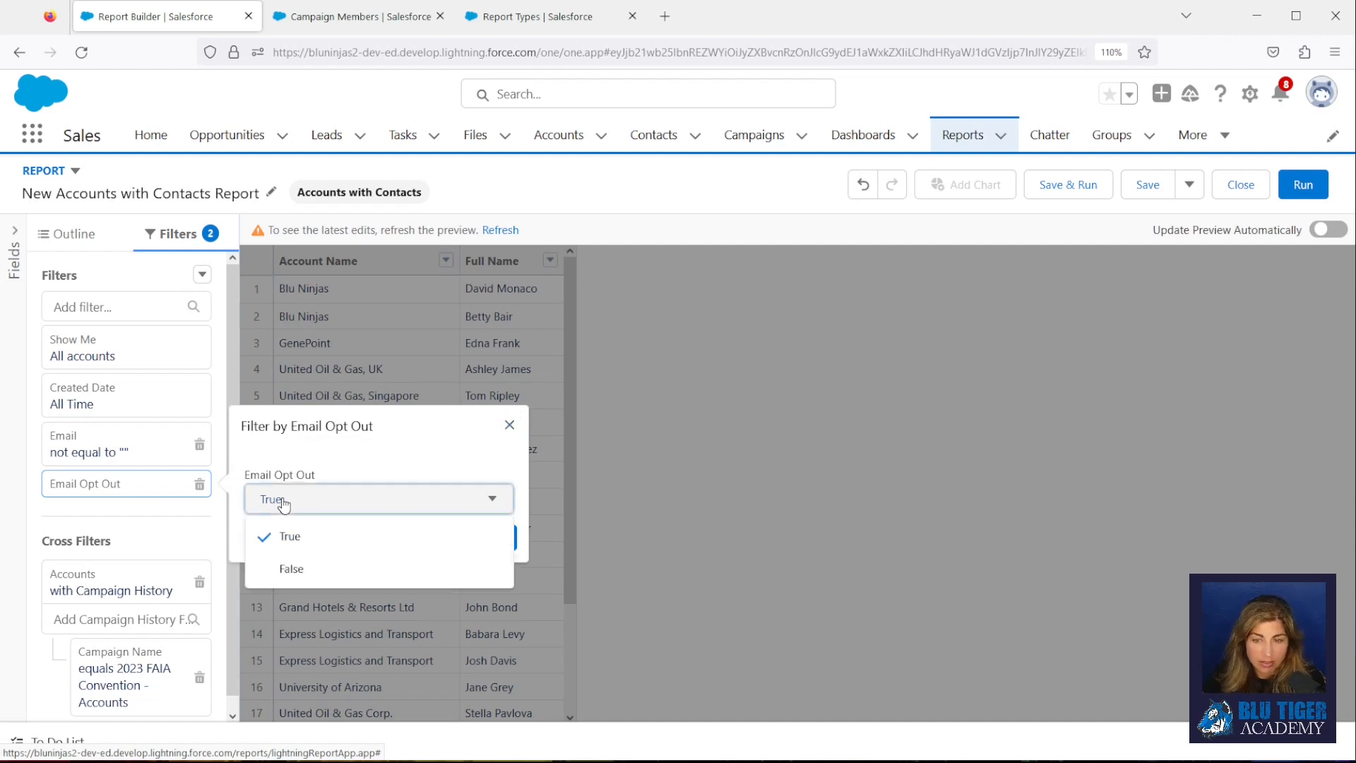
click(291, 569)
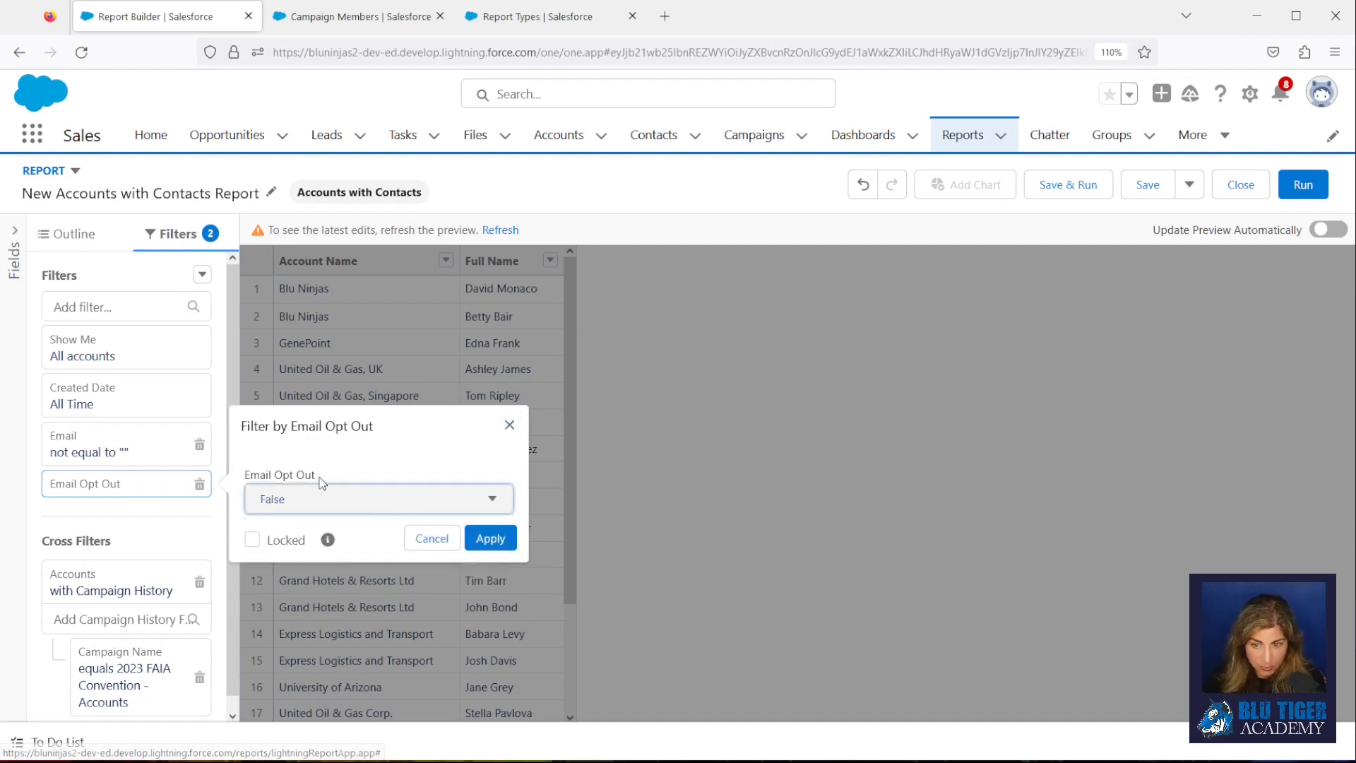
click(493, 538)
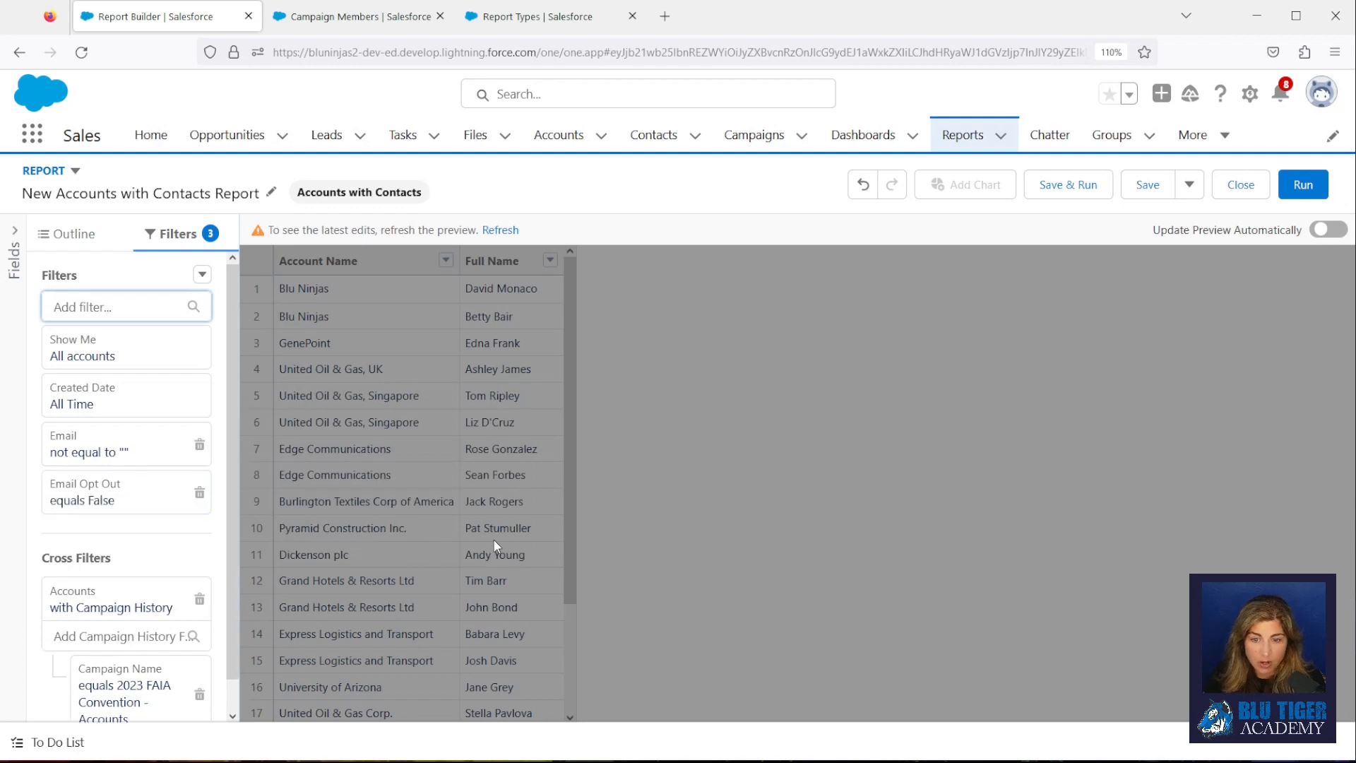
Add a report filter for Is Email Bounced equals False.
click(95, 300)
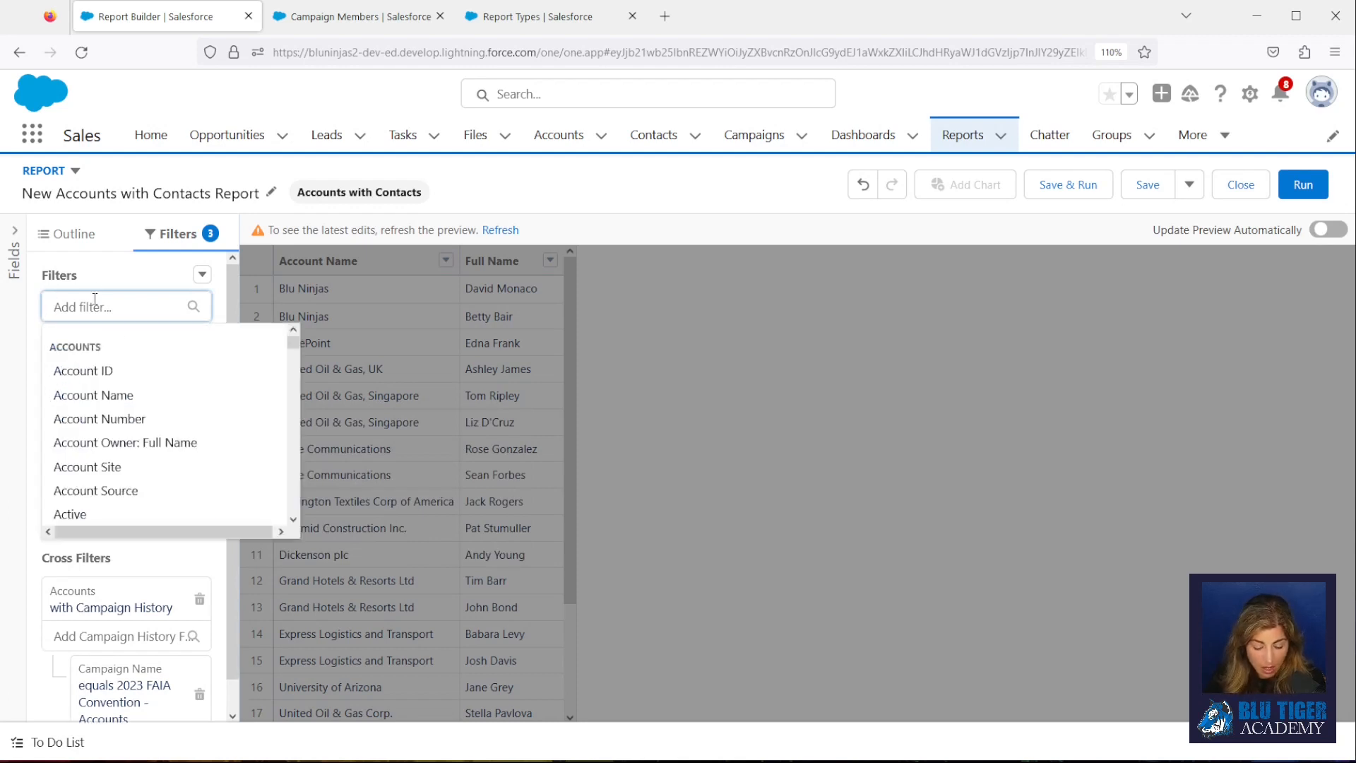
text(boun)
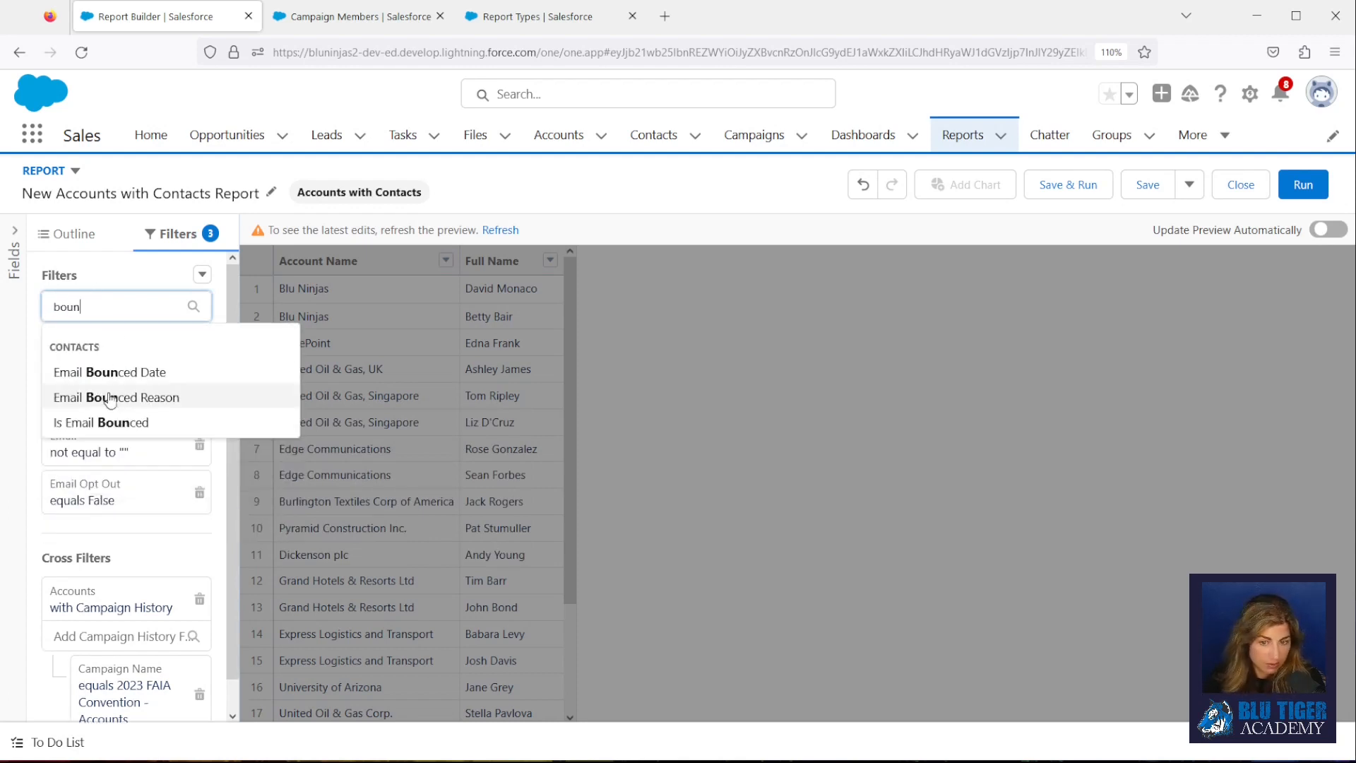
click(103, 422)
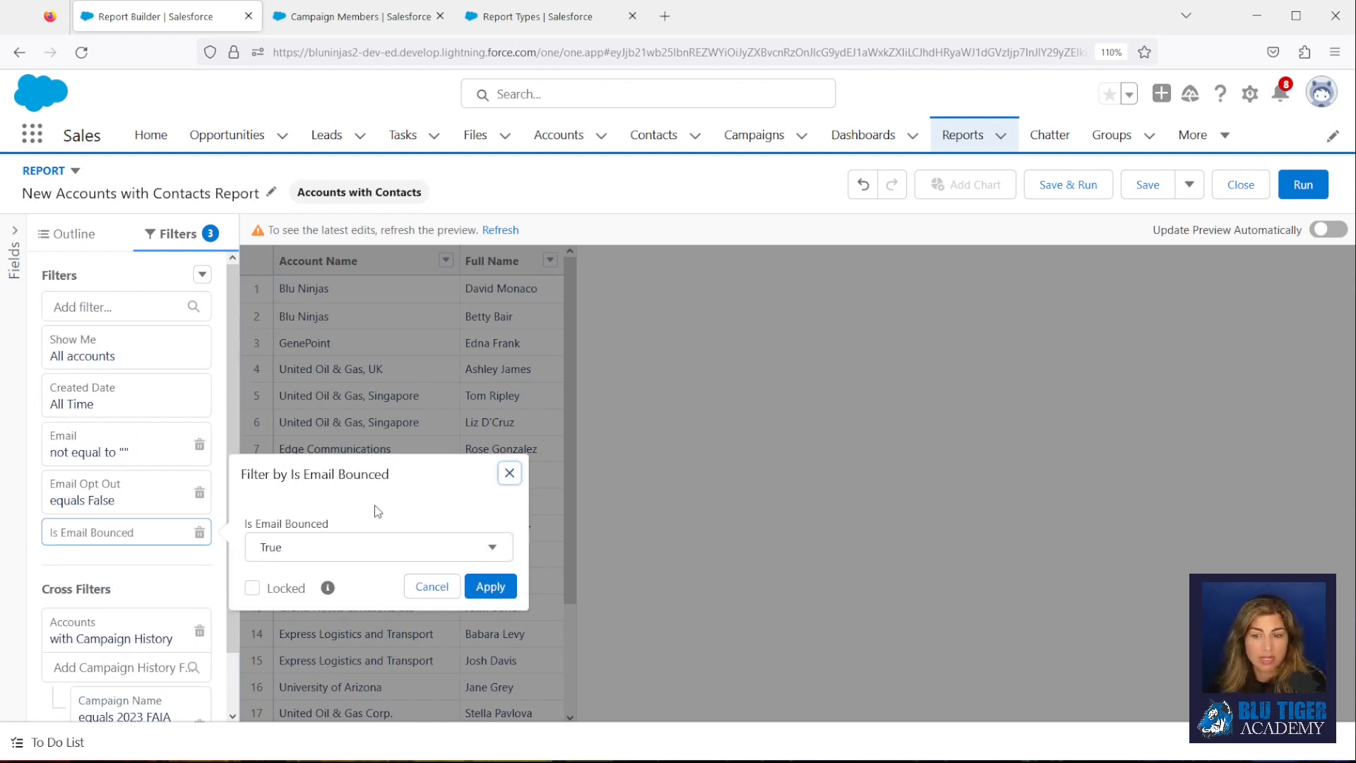
click(357, 553)
click(342, 613)
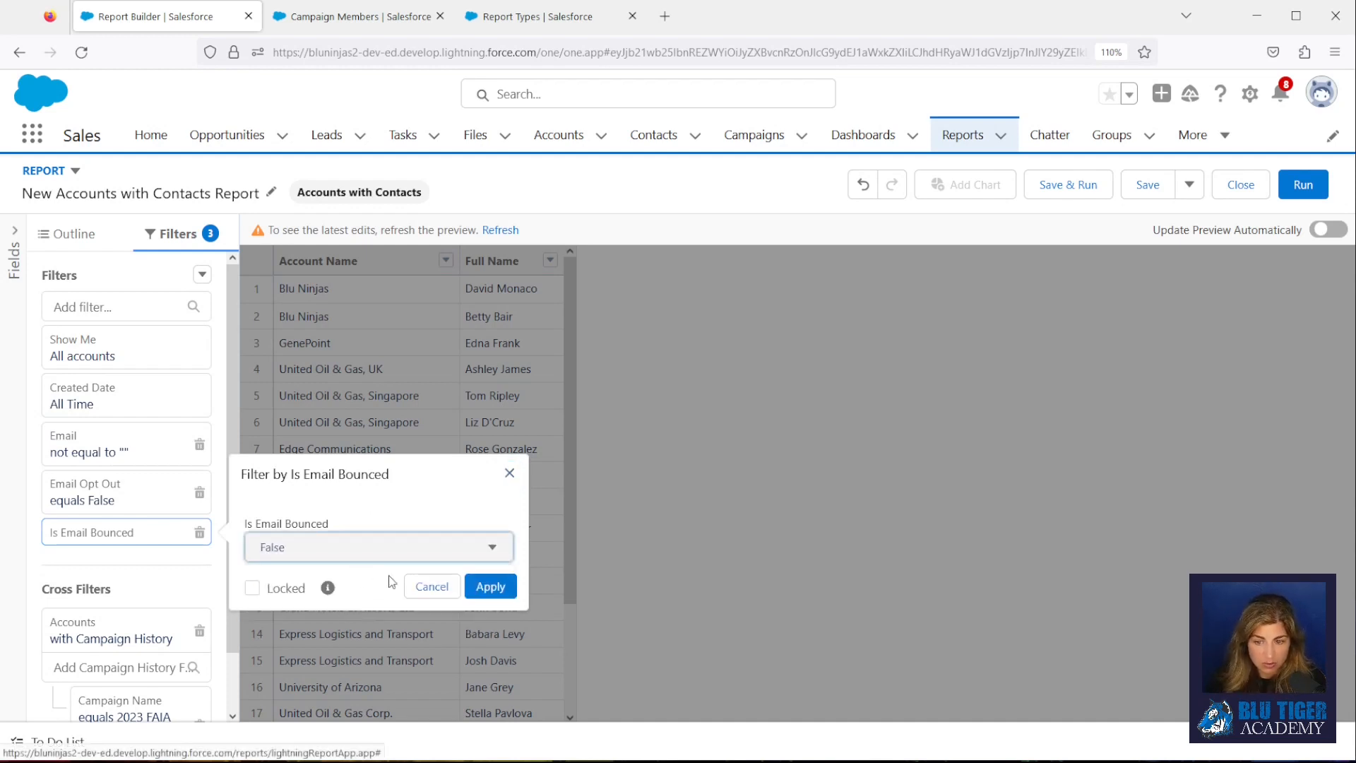
click(490, 587)
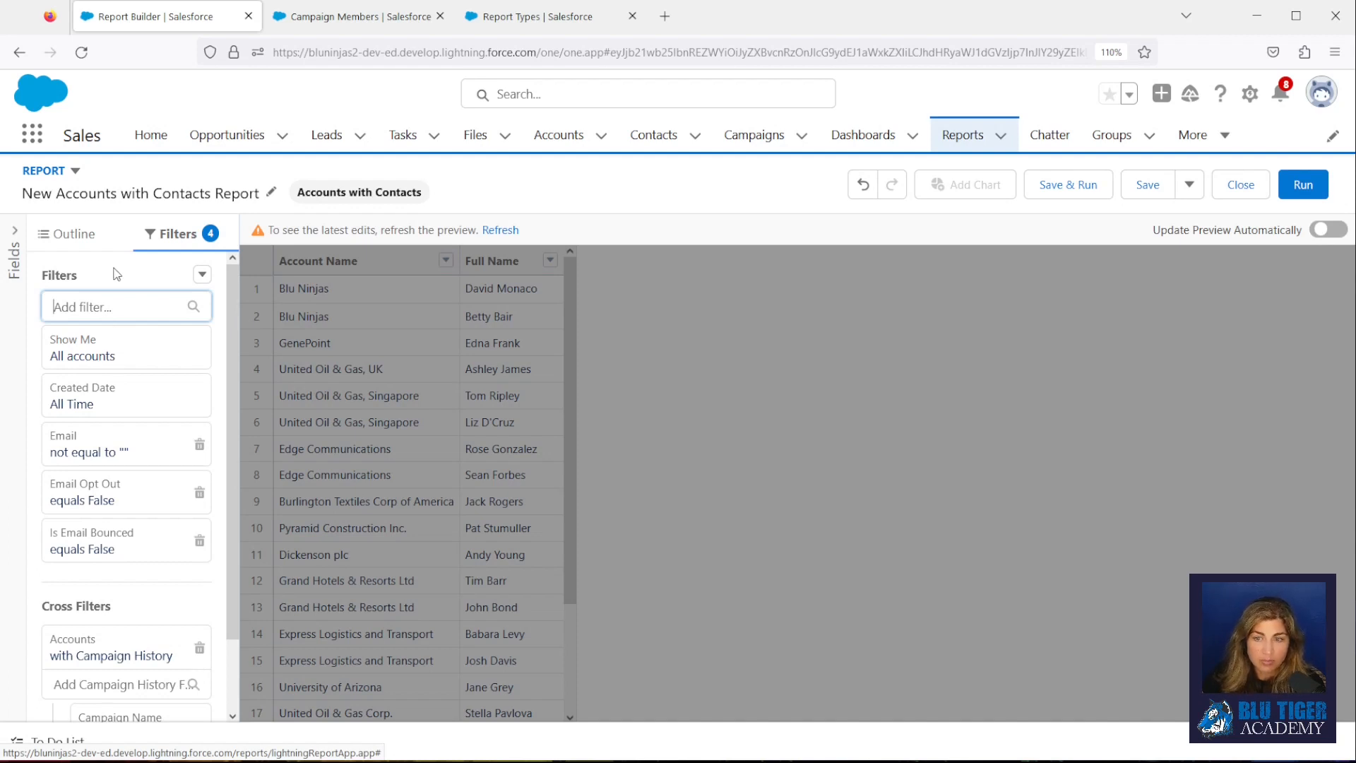
Add the contact's Email field as a column in the report outline.
click(75, 234)
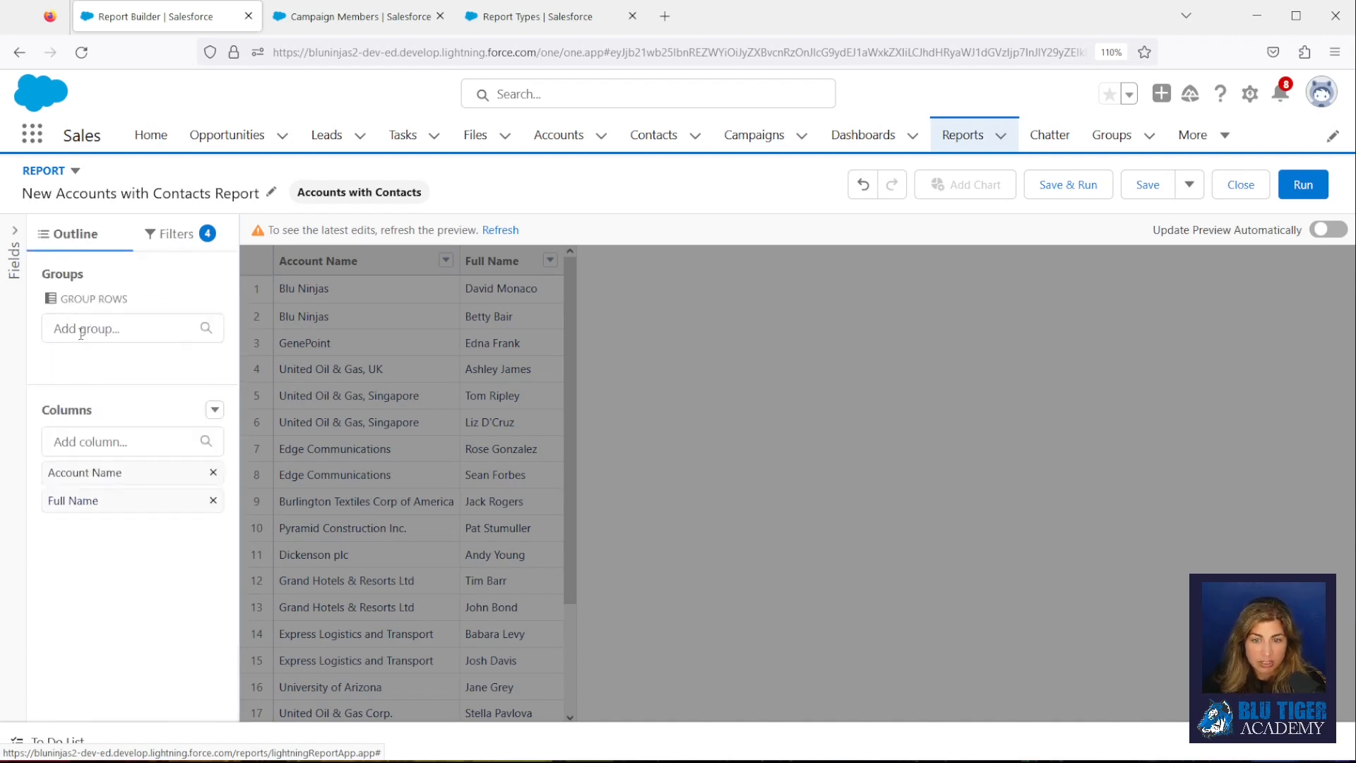
click(86, 449)
text(email)
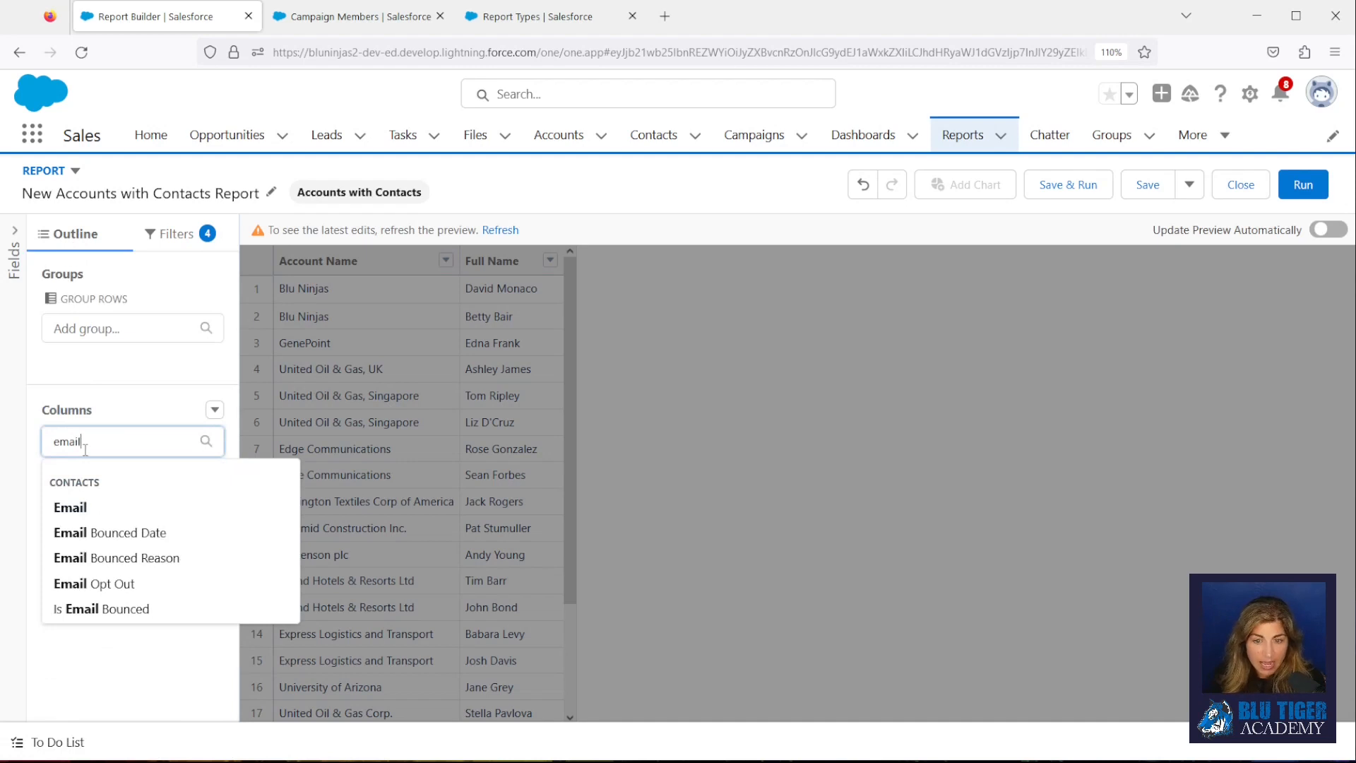
click(75, 509)
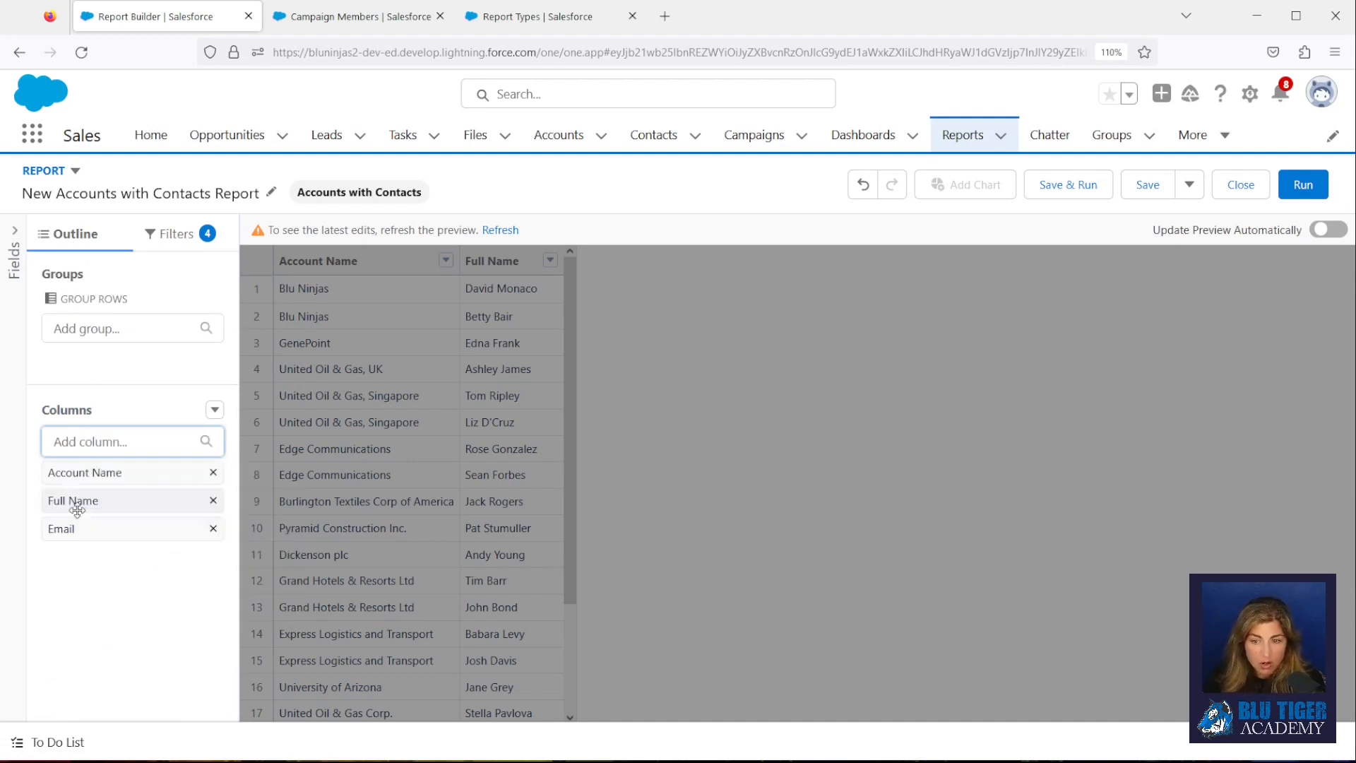
click(104, 591)
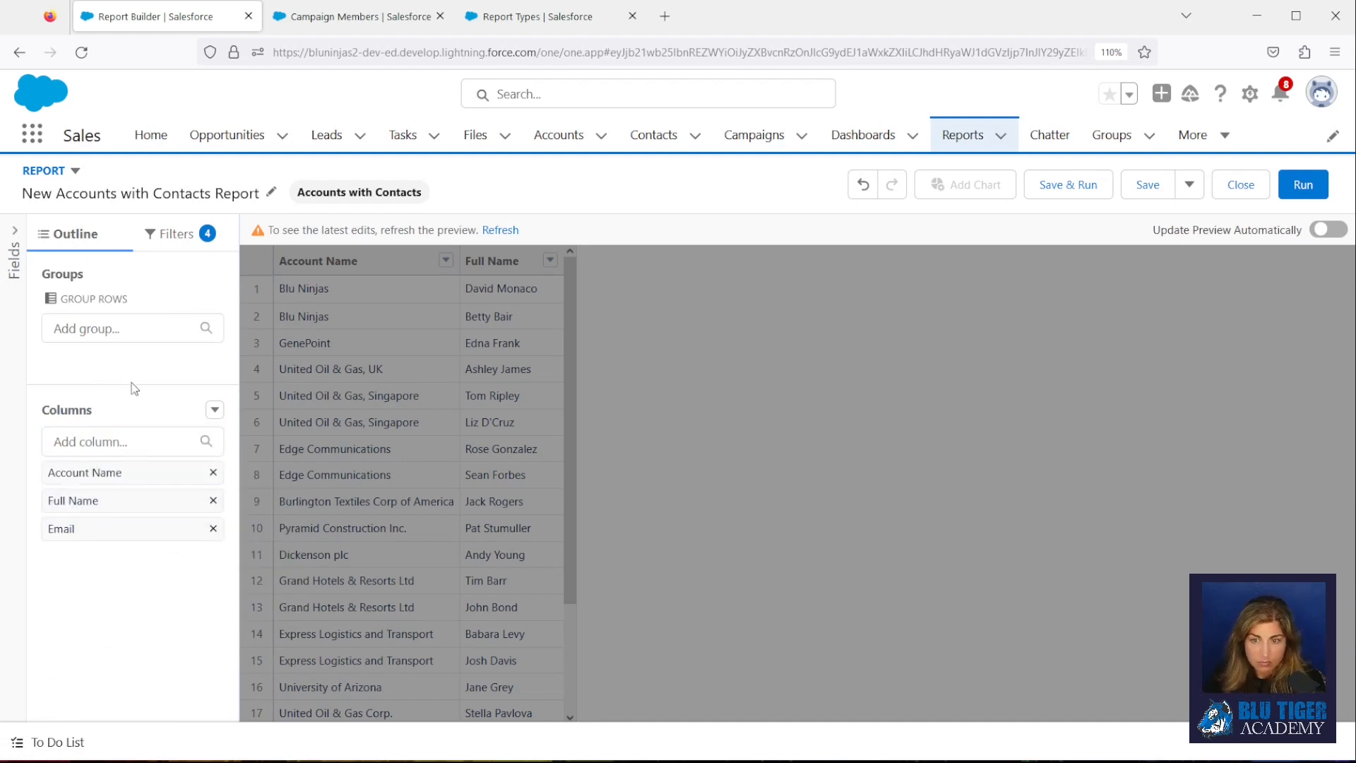
Save and run the report as "New Accounts with Contacts Report" in Private Reports, and look through its rows.
click(1058, 187)
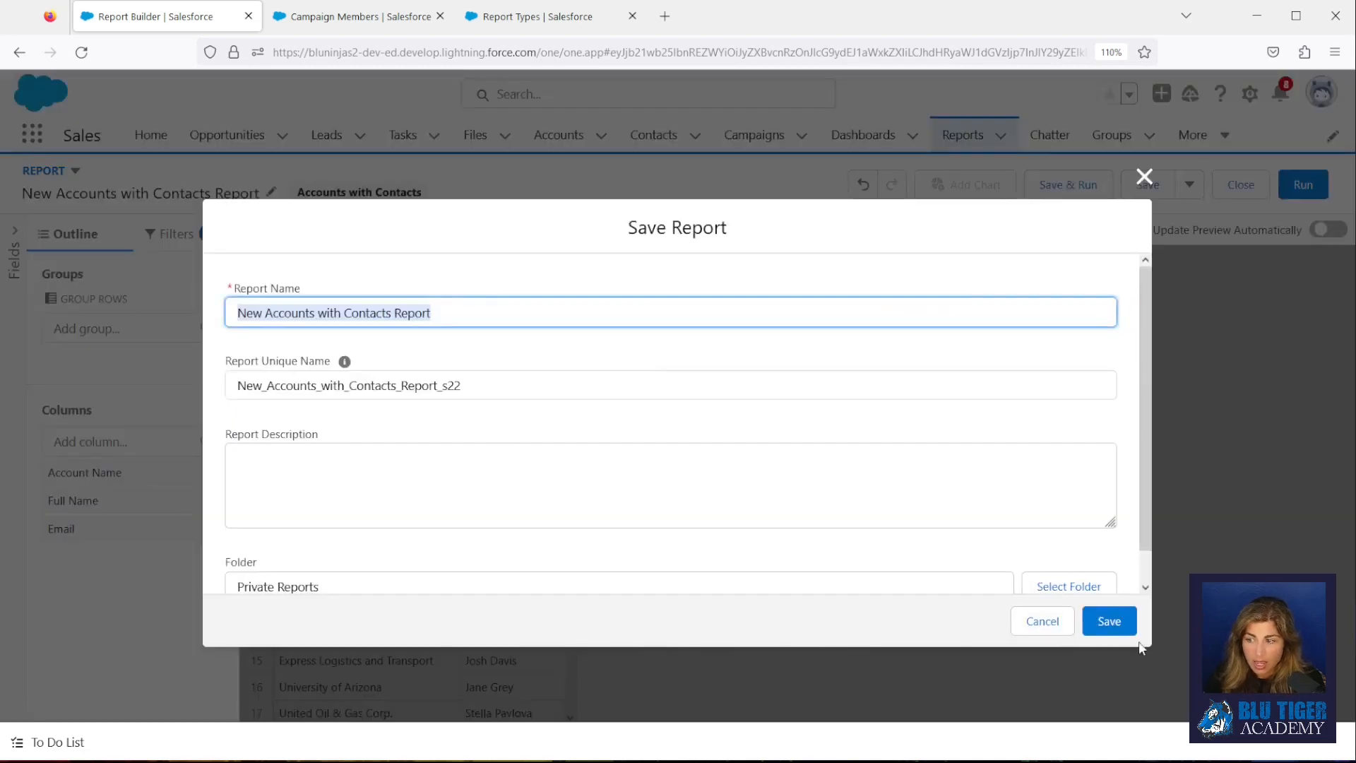
click(1107, 628)
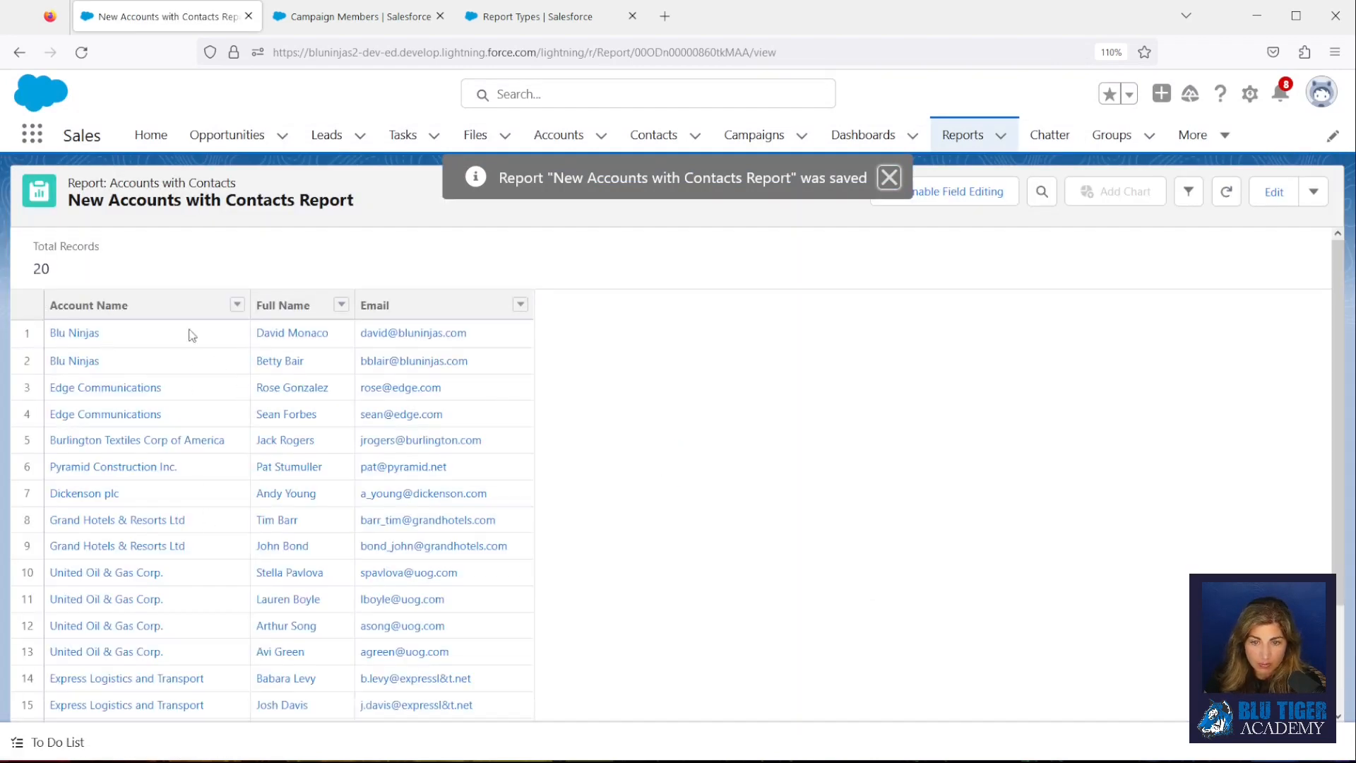
scroll(187, 460, down, 3)
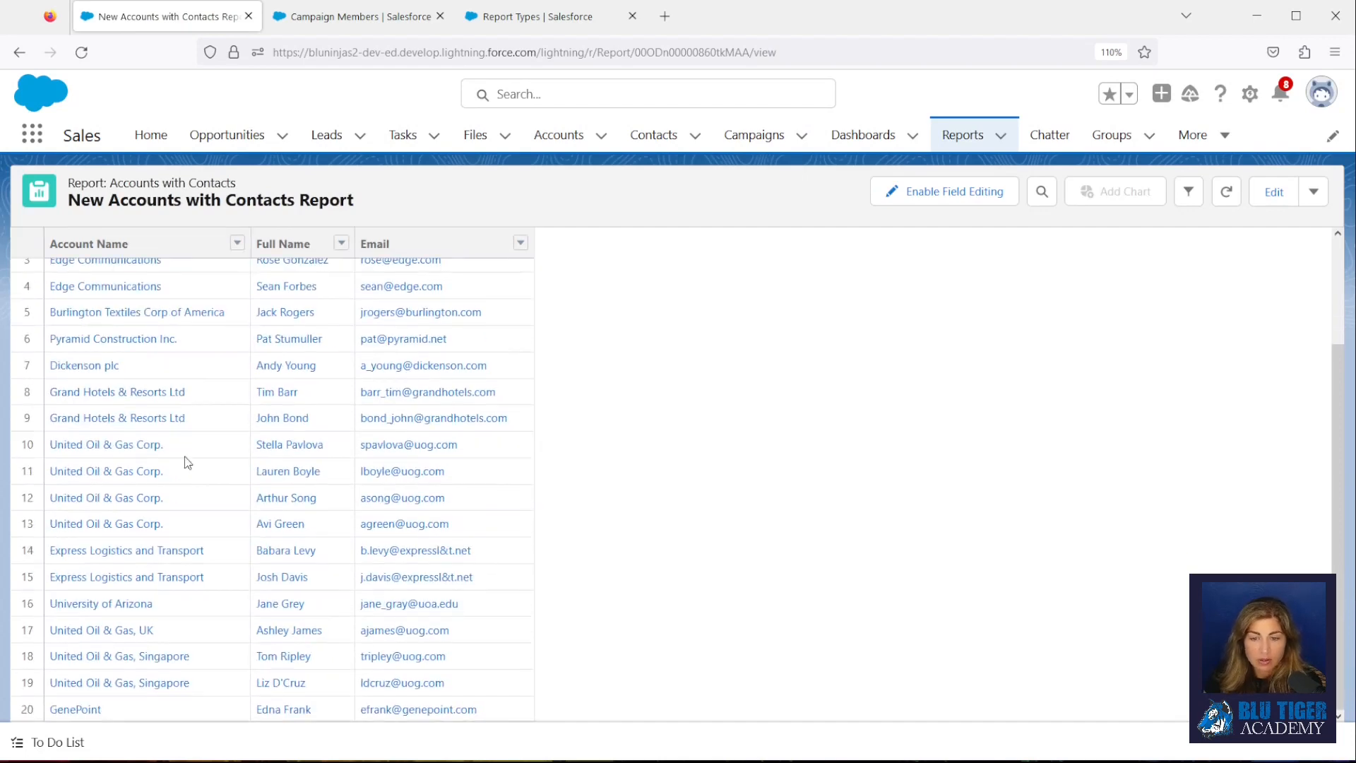
scroll(188, 463, up, 3)
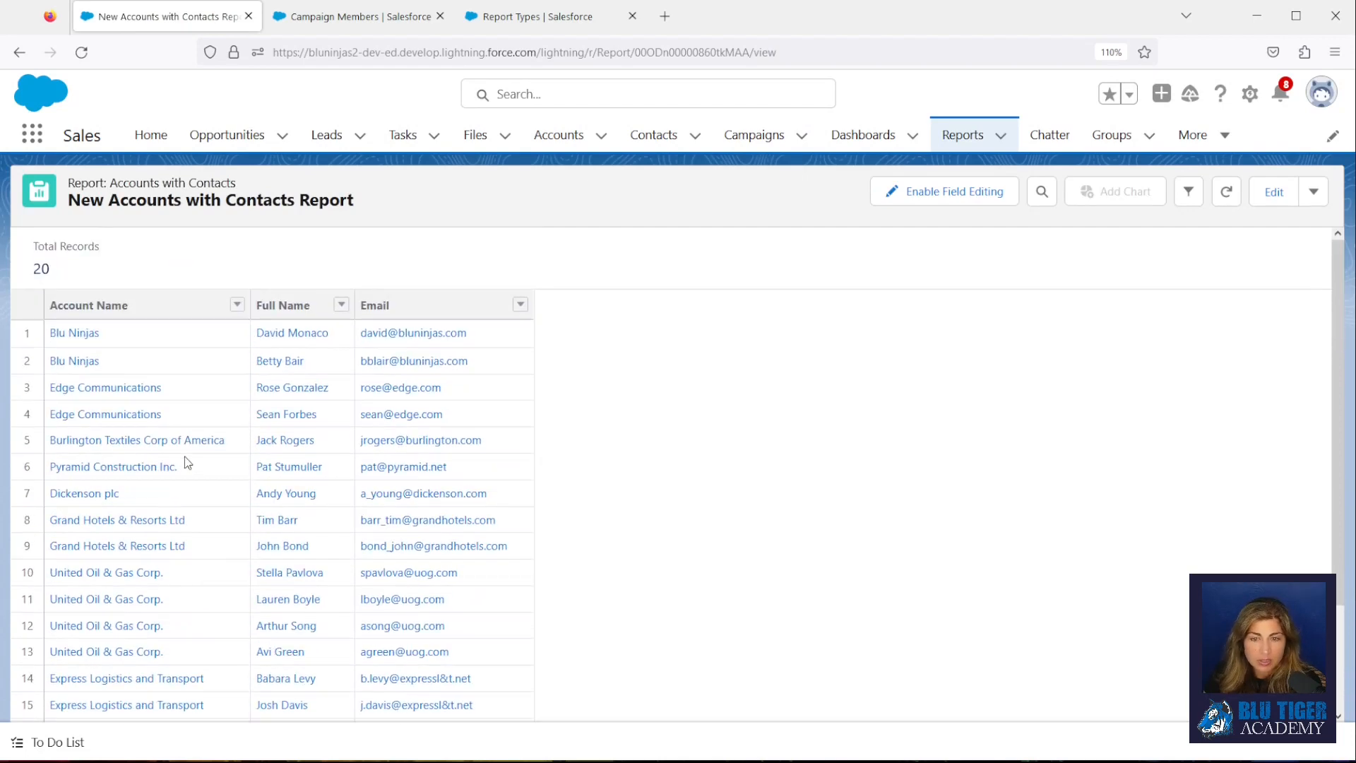
Open the Blu Ninjas account from the report in a new browser tab and switch to it.
right_click(68, 338)
click(109, 344)
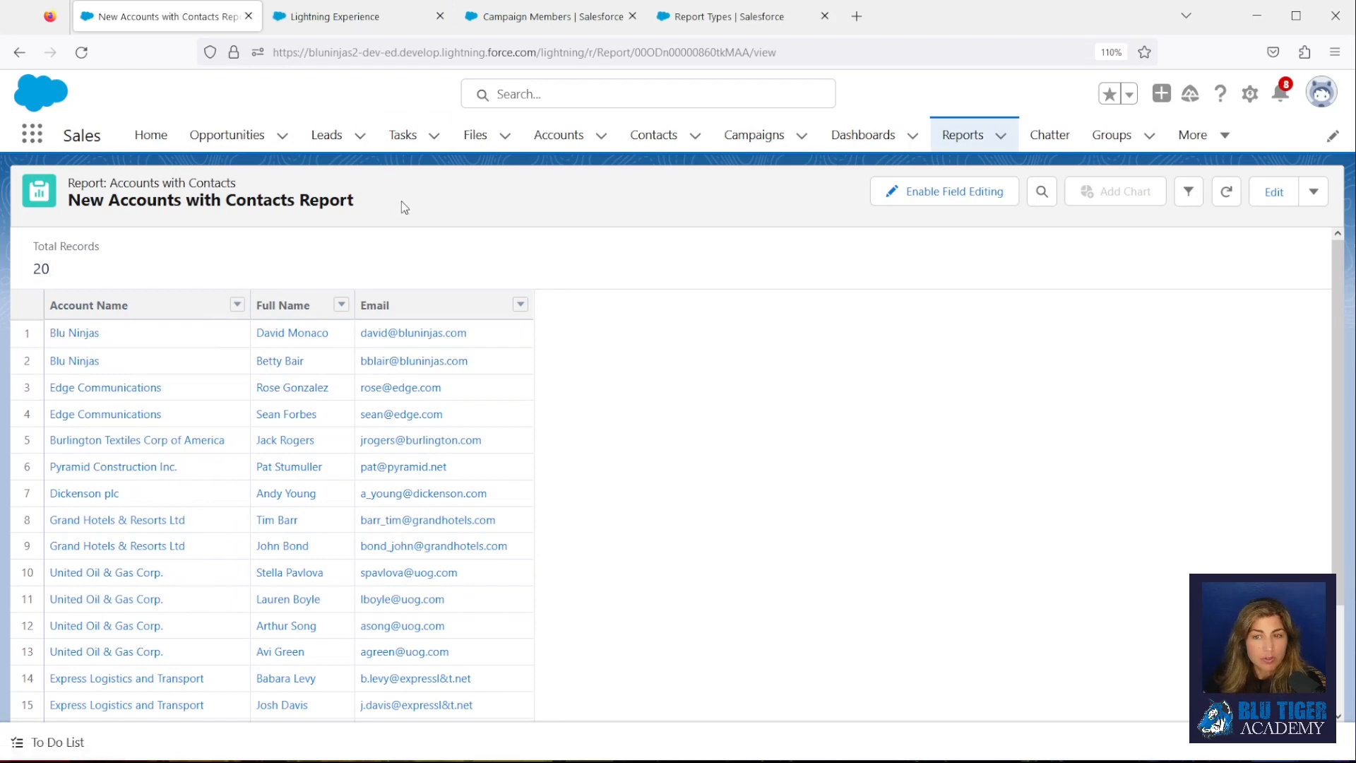
click(335, 16)
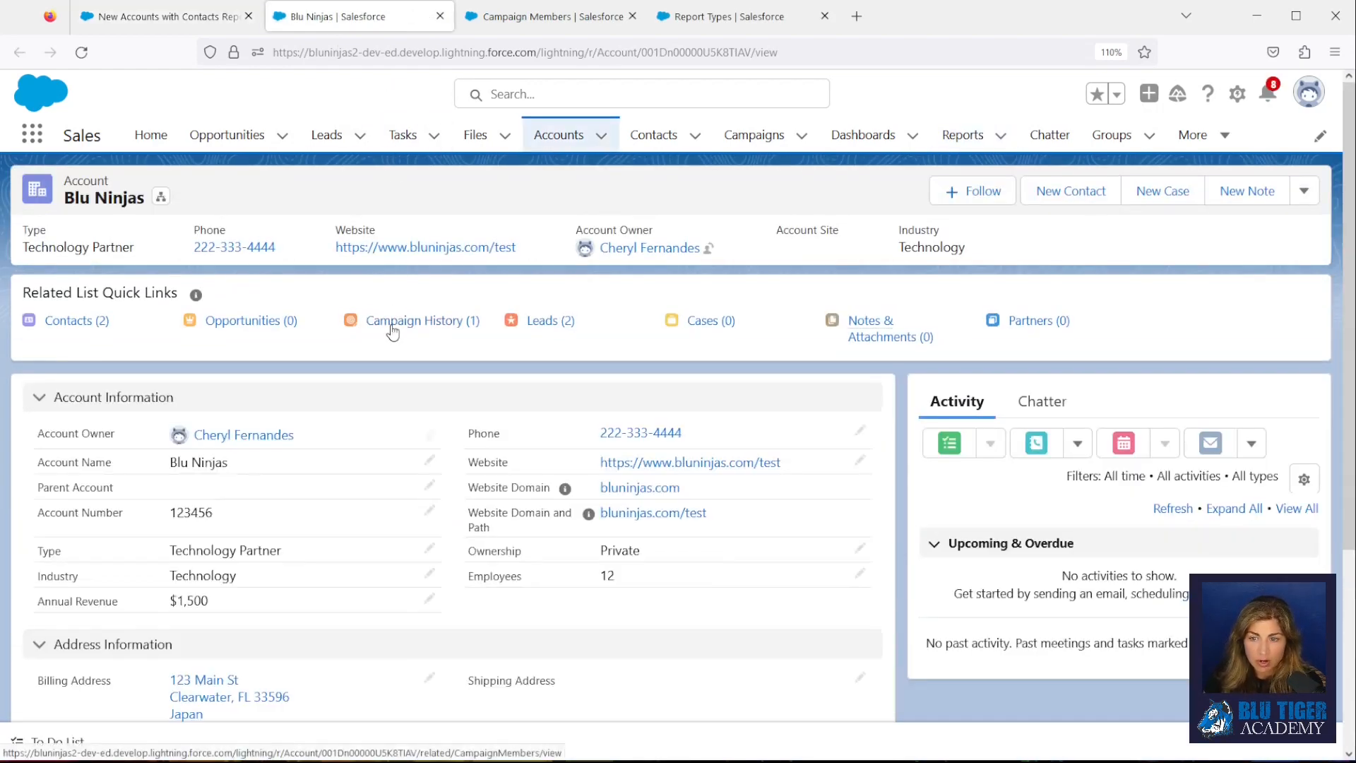
Delete the Blu Ninjas account's campaign member record for "2023 FAIA Convention - Accounts" and refresh the contacts report.
mouse_move(393, 330)
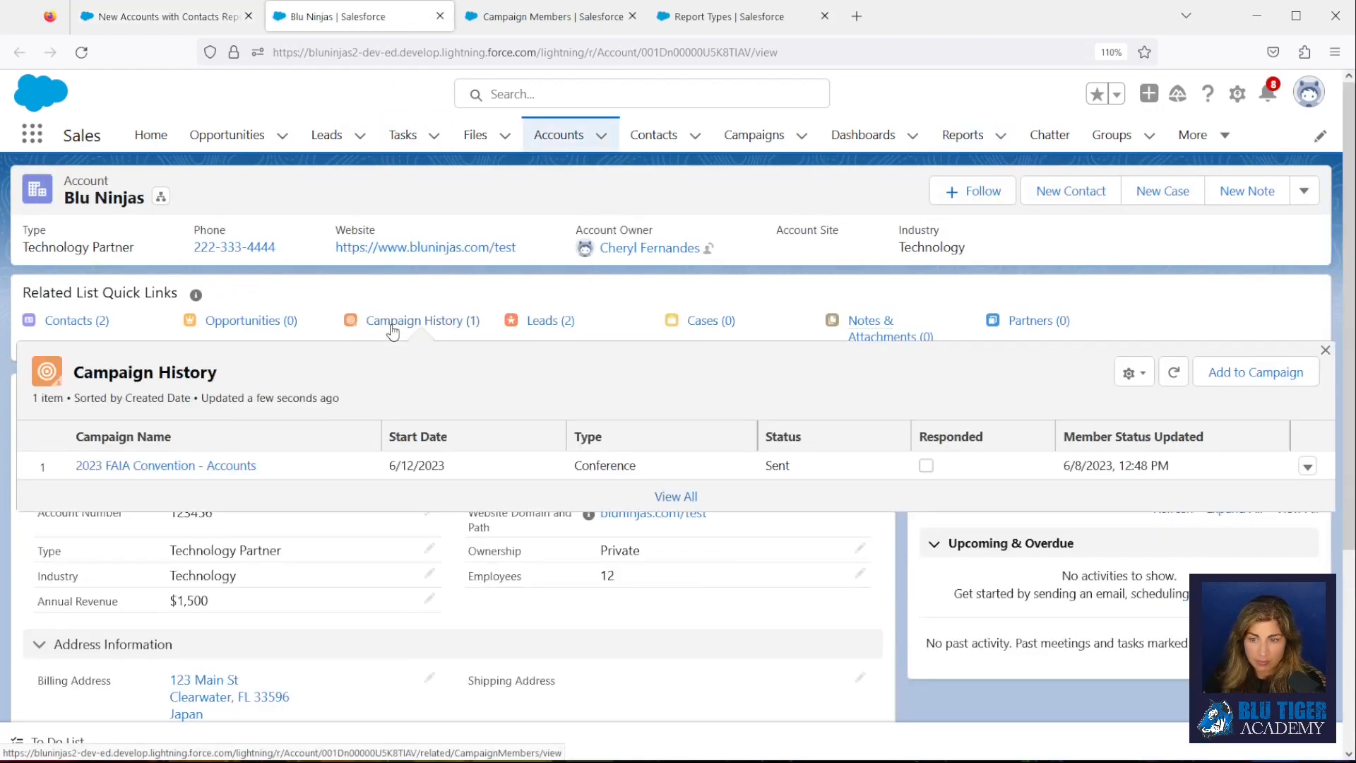
click(1308, 467)
click(1282, 455)
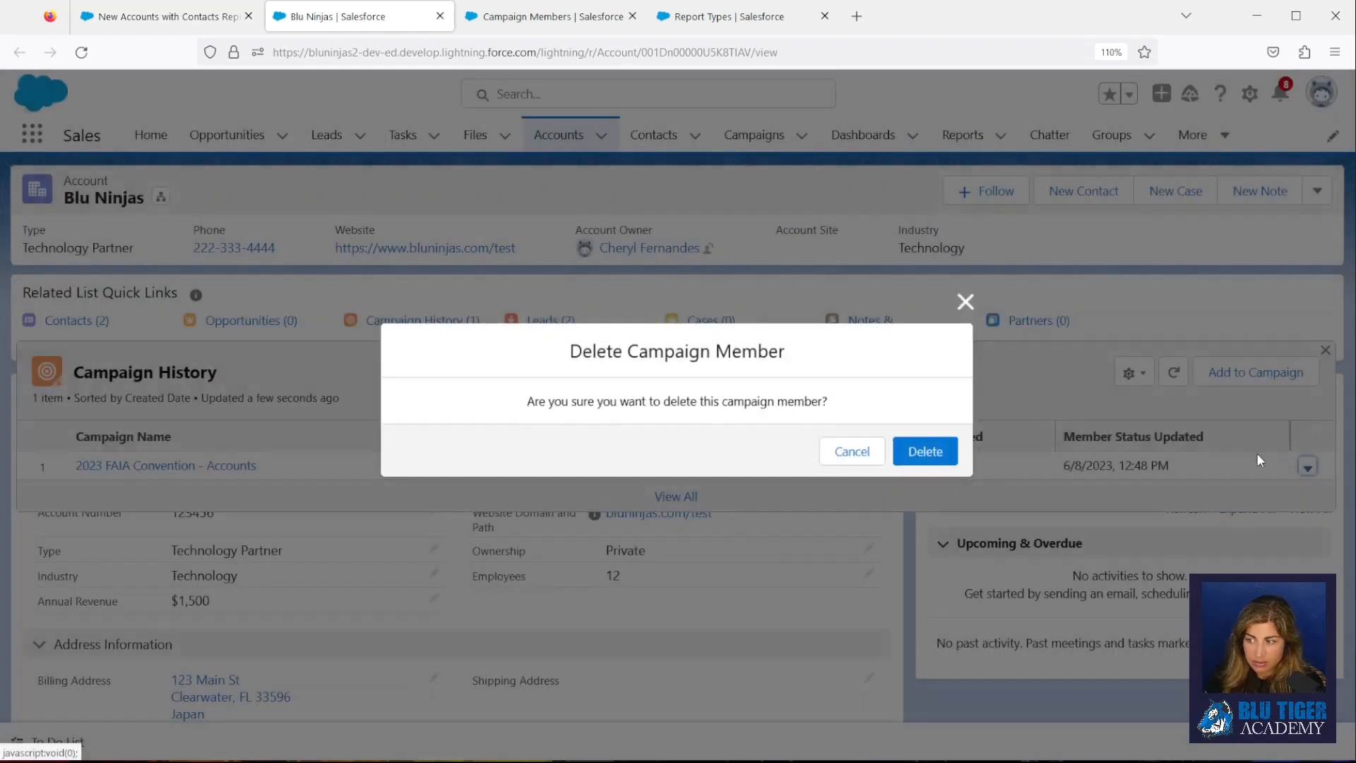
click(923, 451)
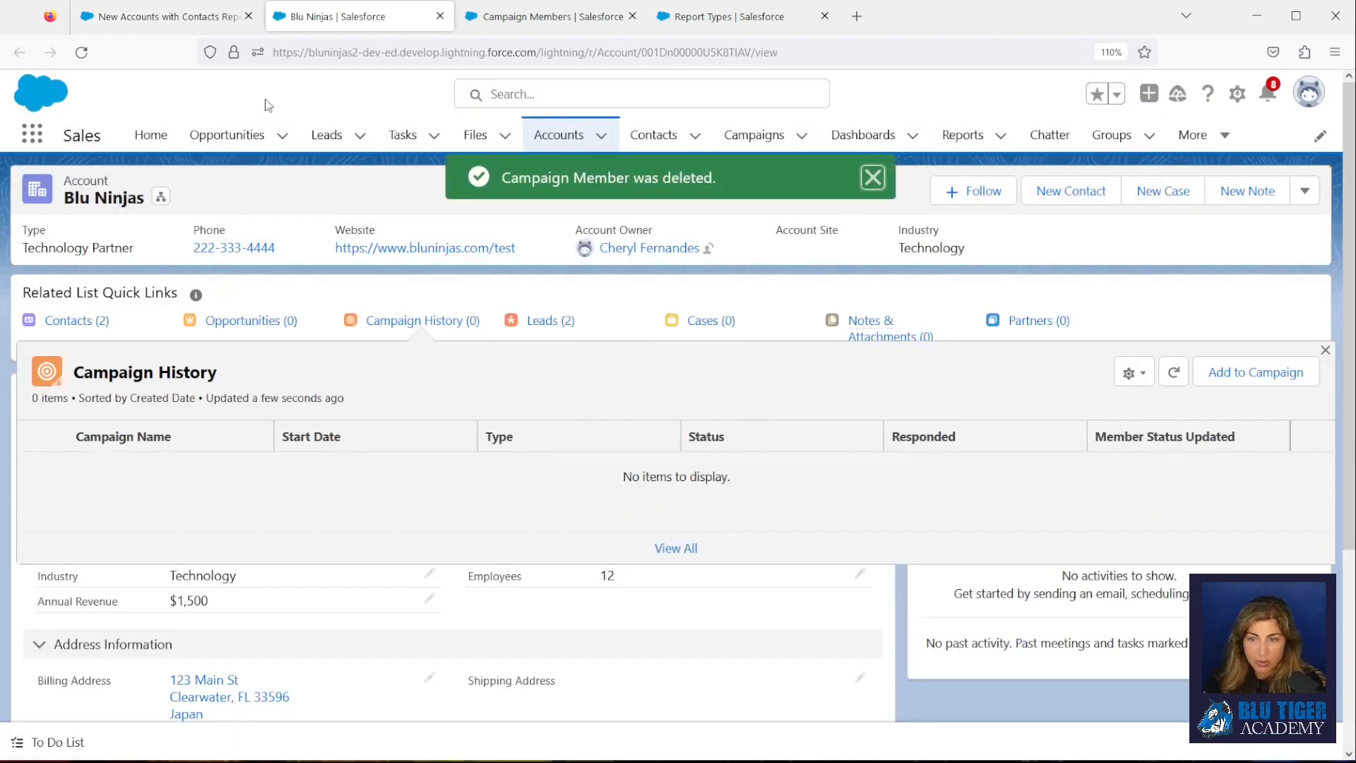
click(180, 20)
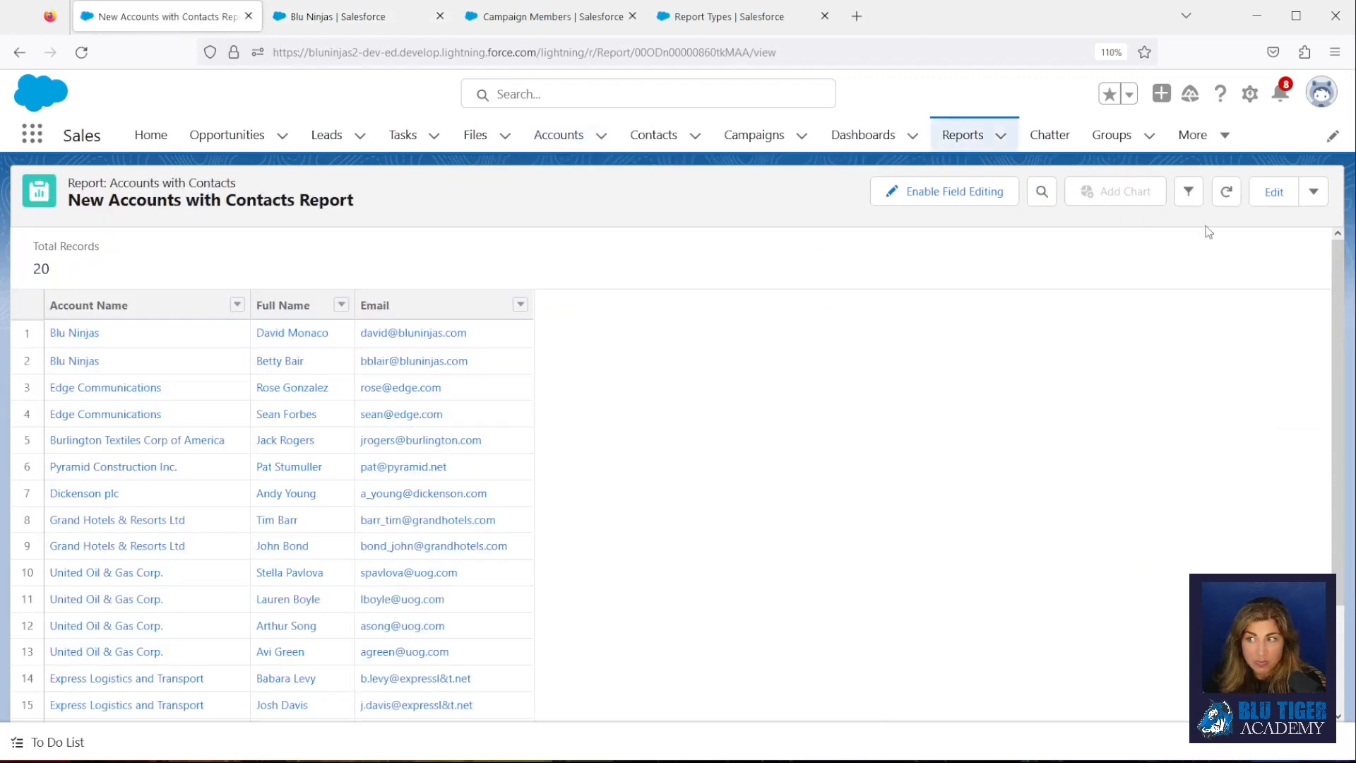
click(1227, 191)
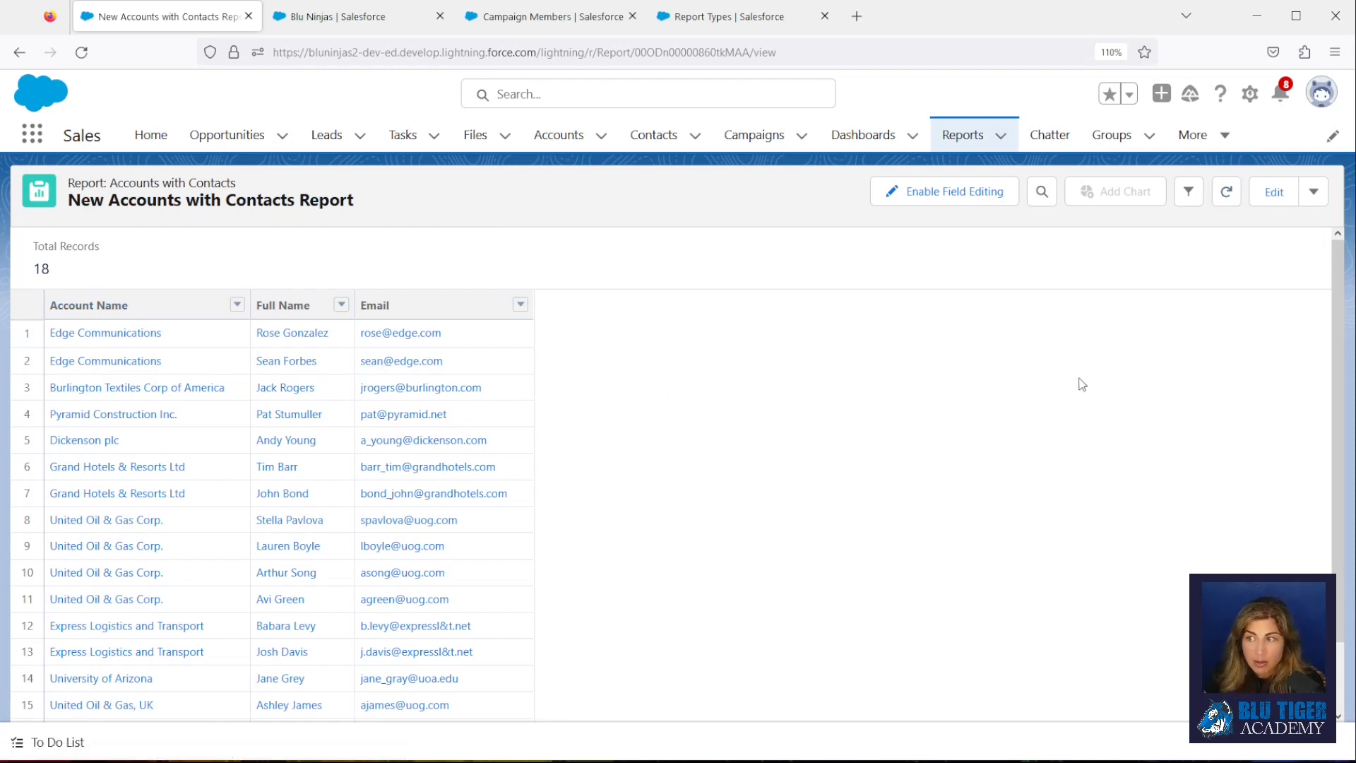
Start adding the report's contacts to a campaign, entering "2023 FAIA Convention Pre Show Email" as the campaign to find.
click(1314, 195)
click(1274, 388)
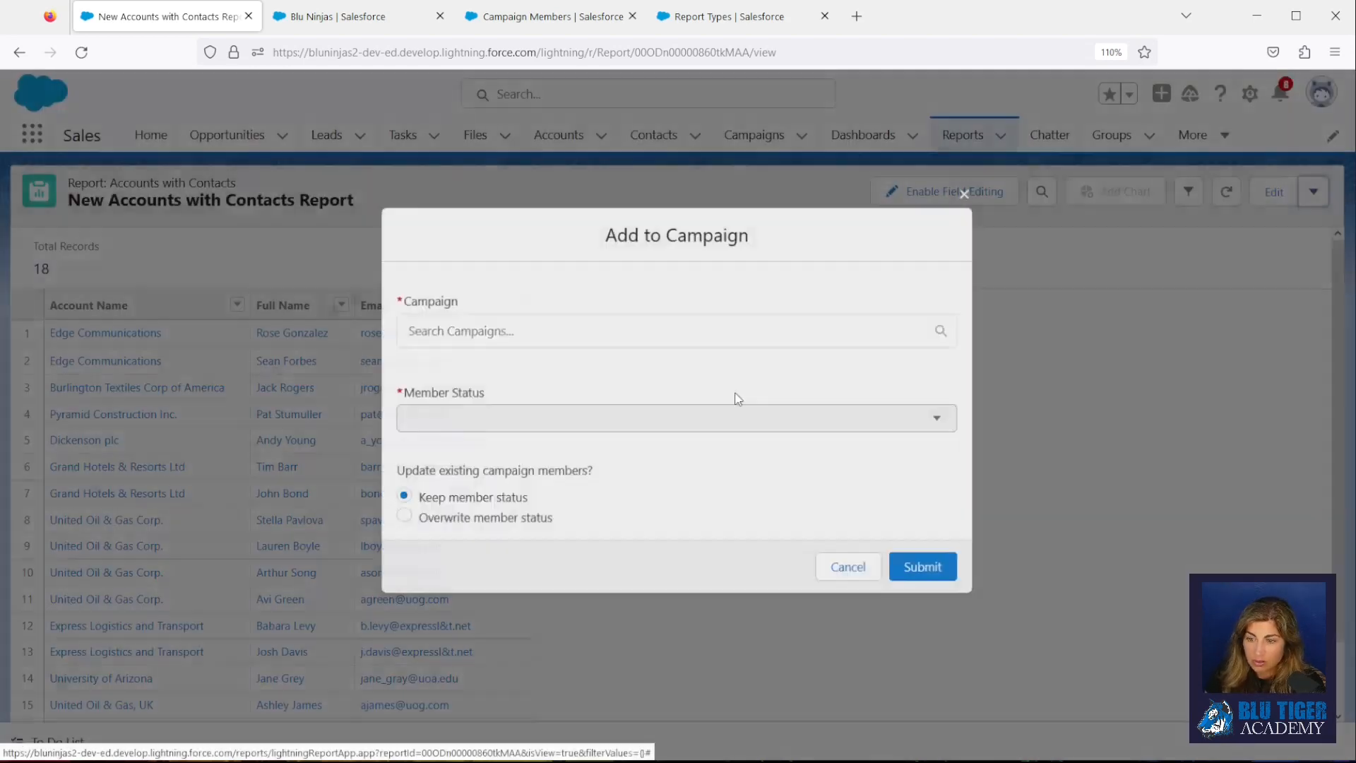
click(467, 331)
text(2023 FAIA)
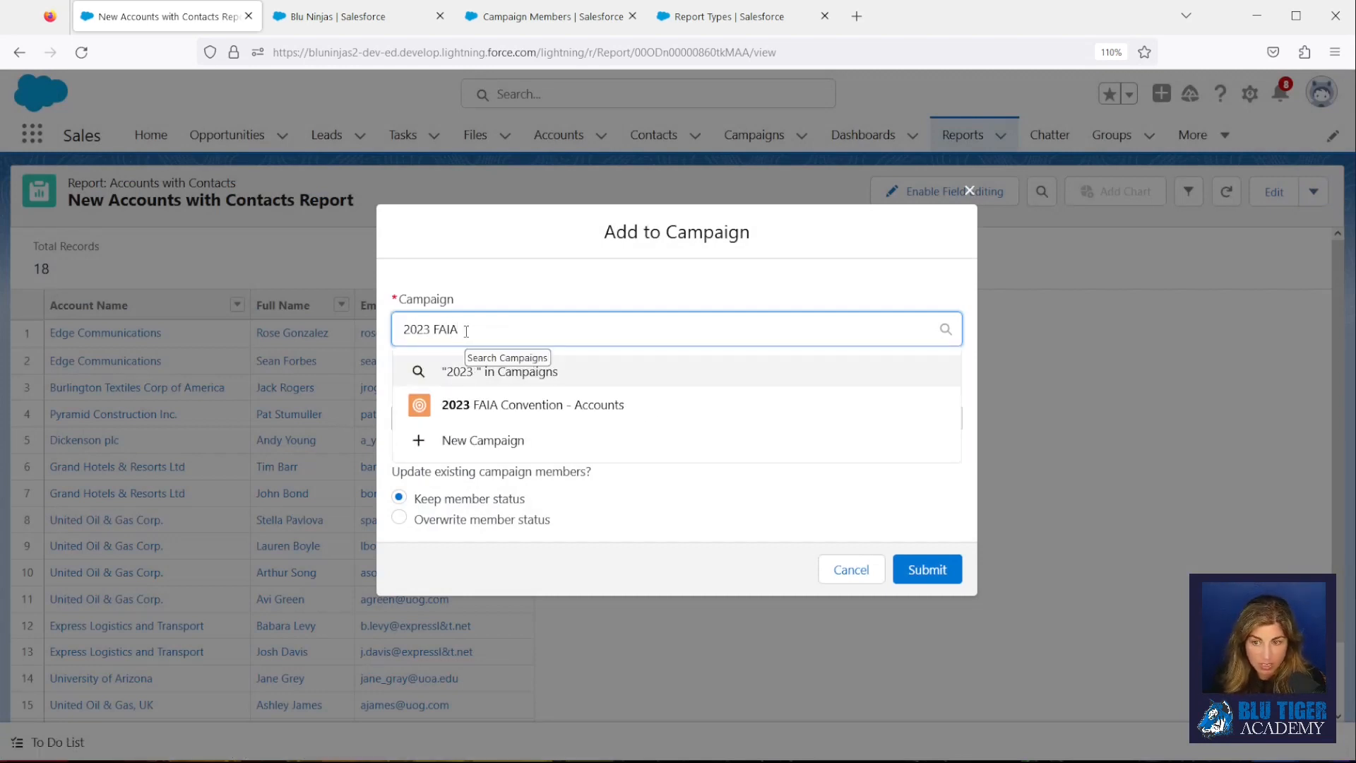
text( Convention R)
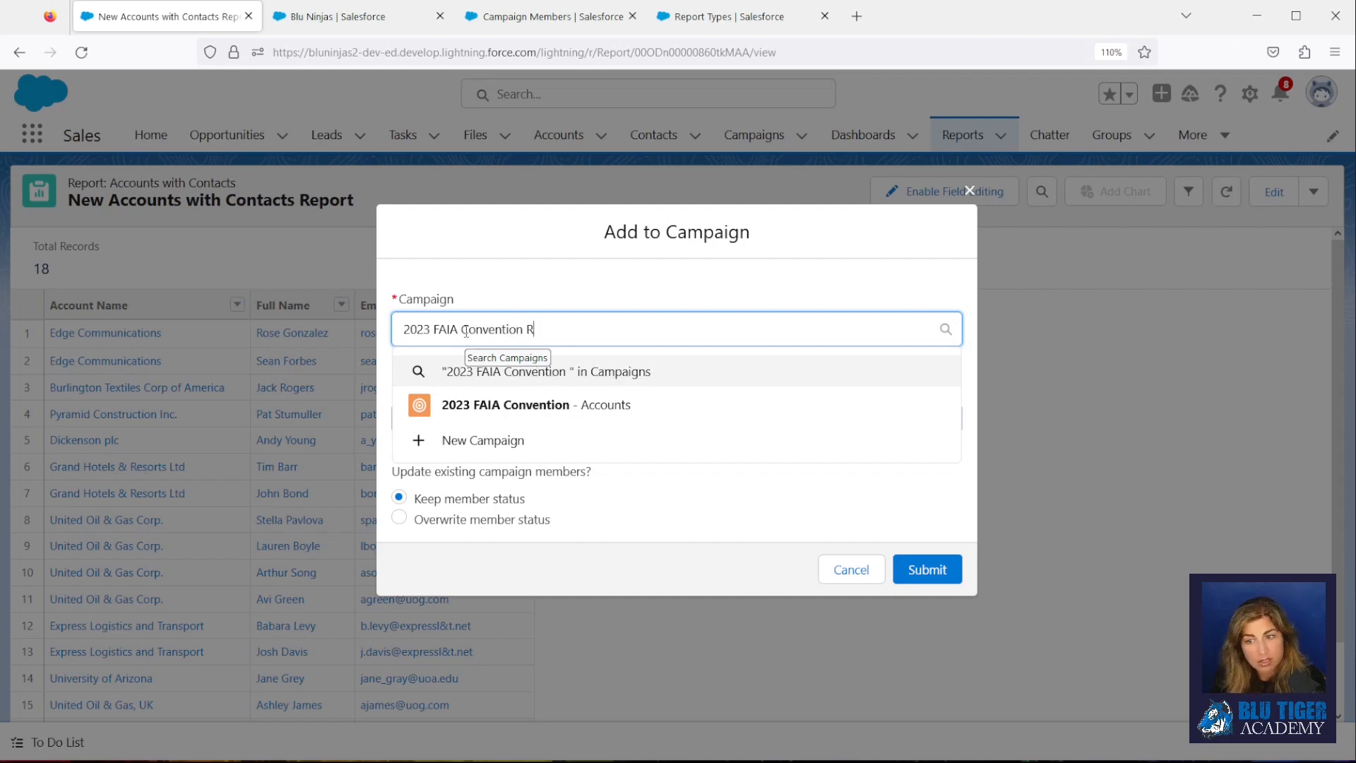
key(BackSpace)
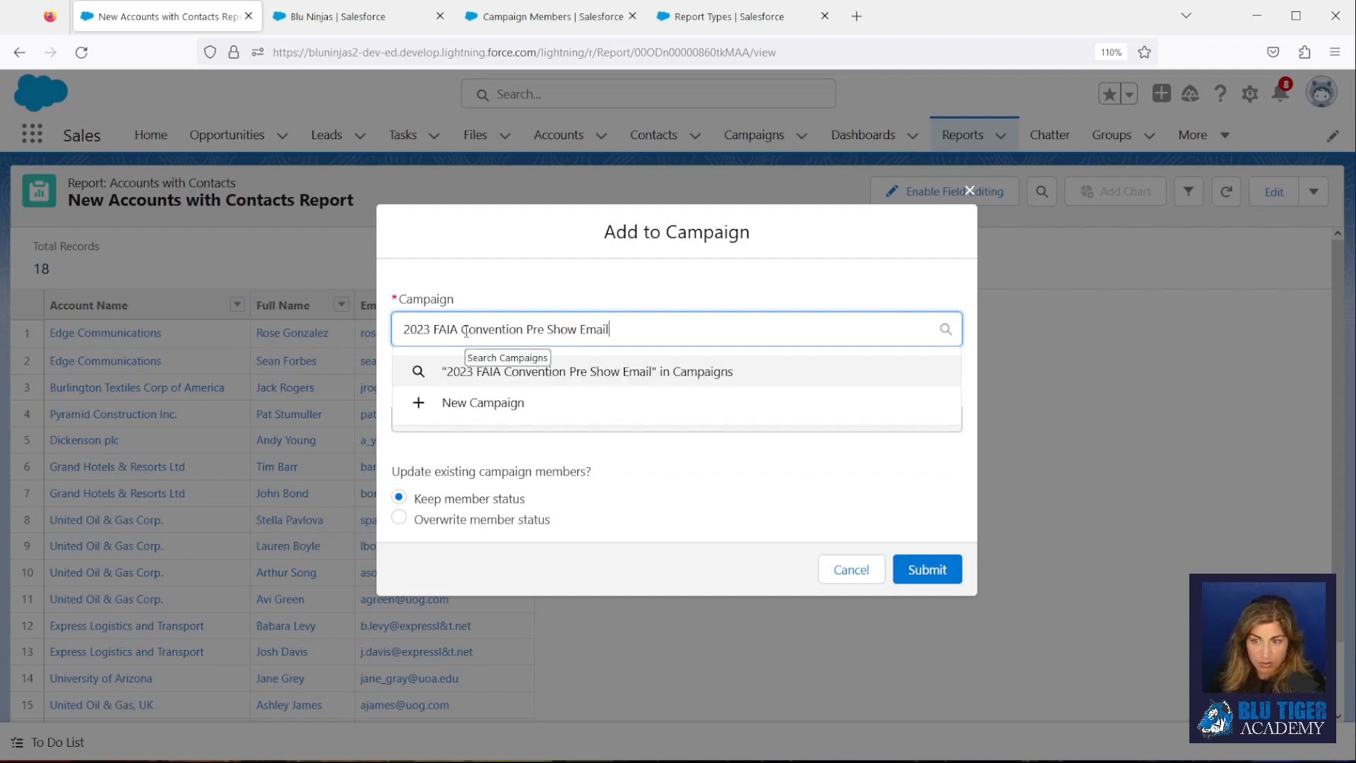
Copy the entered campaign name "2023 FAIA Convention Pre Show Email" to the clipboard.
click(491, 294)
click(653, 325)
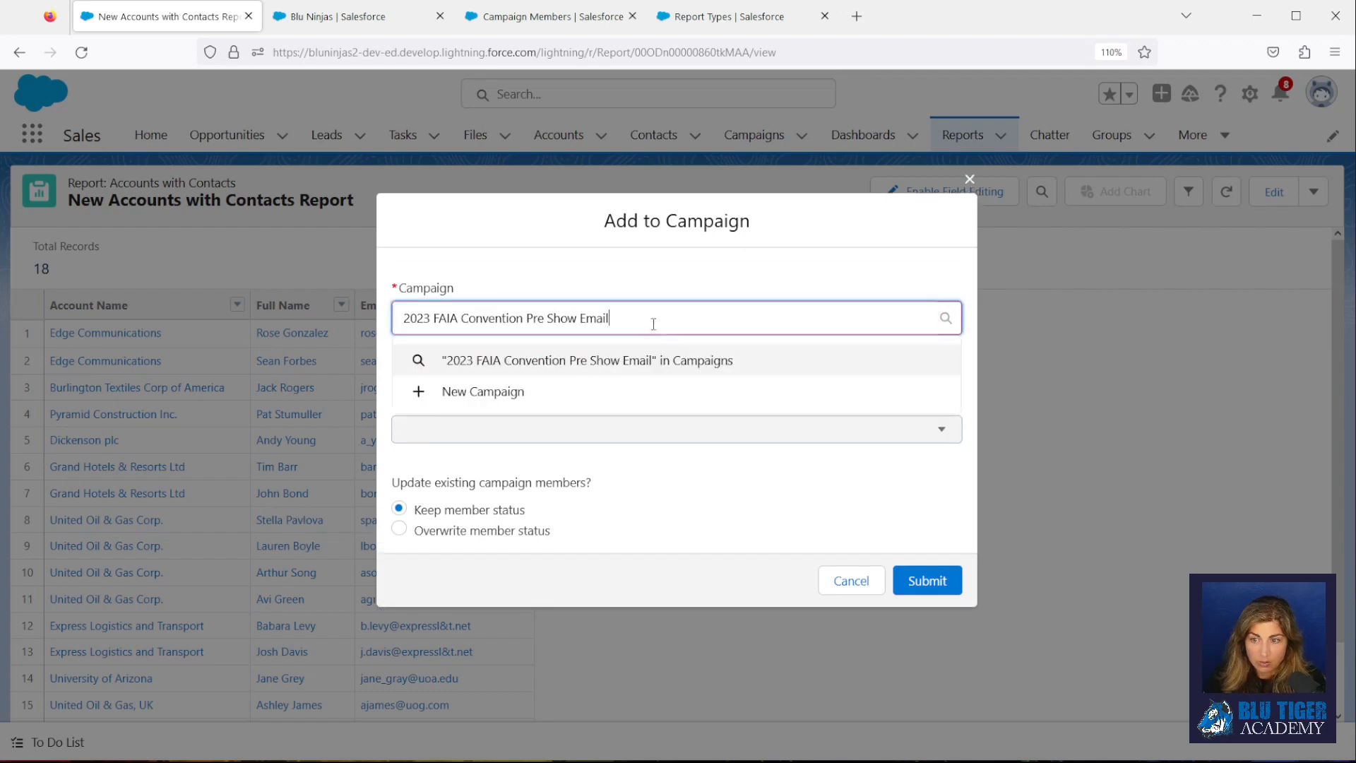
drag(634, 328, 396, 329)
key(ctrl+c)
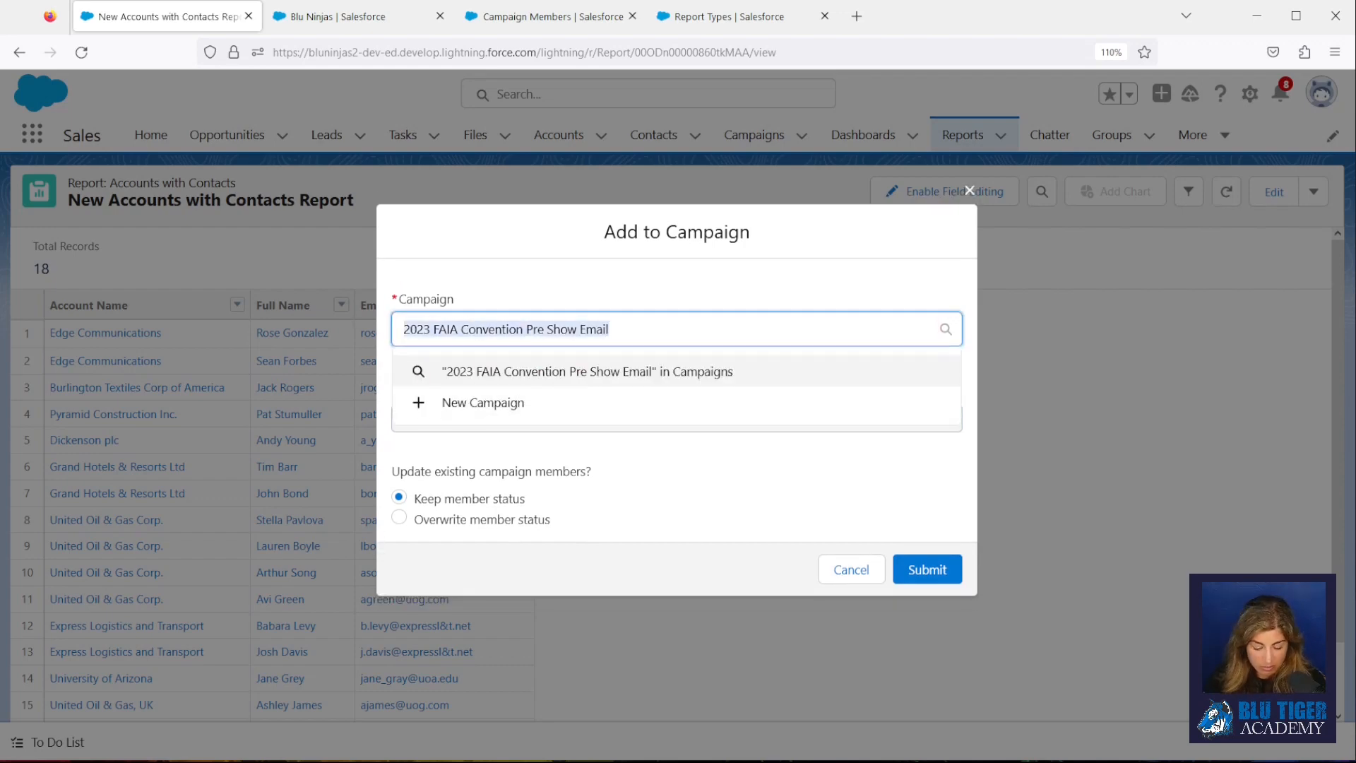
Start a new campaign named "2023 FAIA Convention Pre Show Email", make it active and set its type to Email.
click(456, 399)
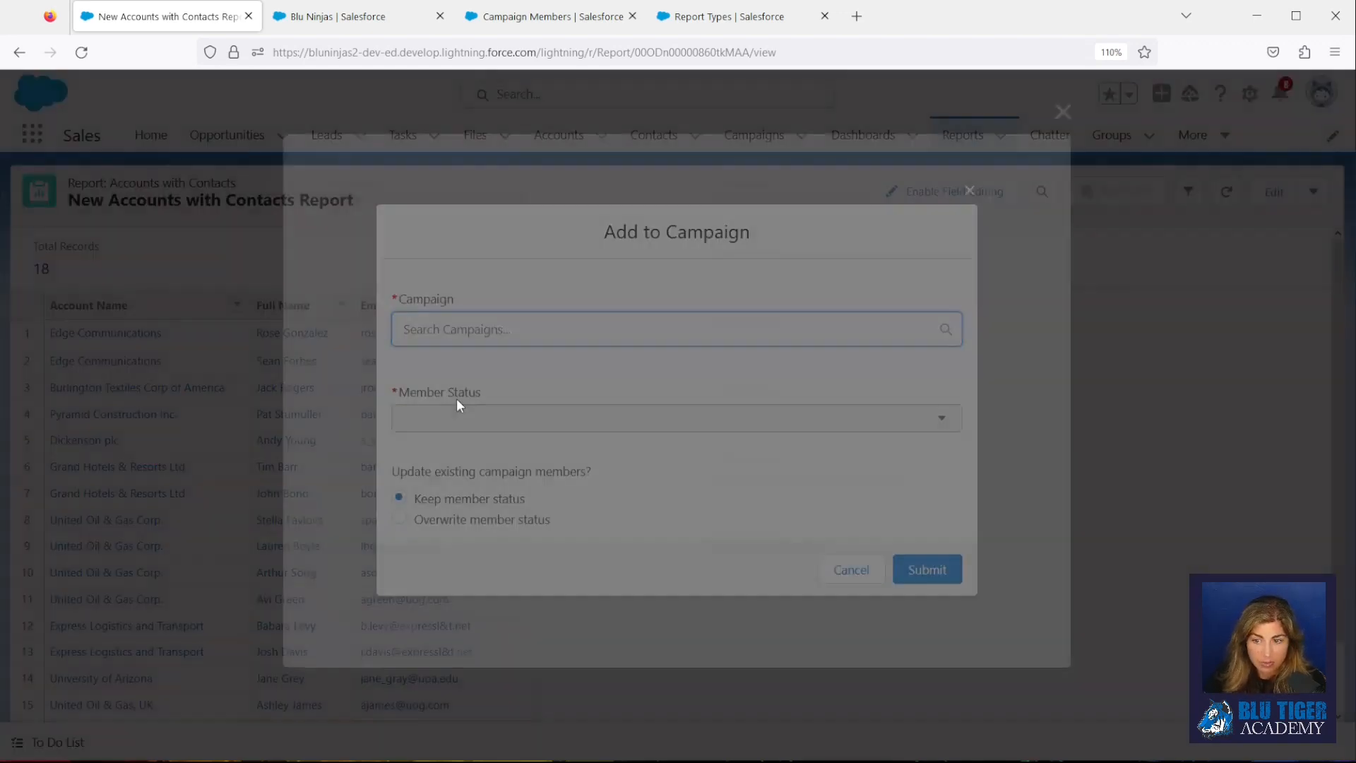
key(ctrl+v)
click(444, 320)
click(467, 354)
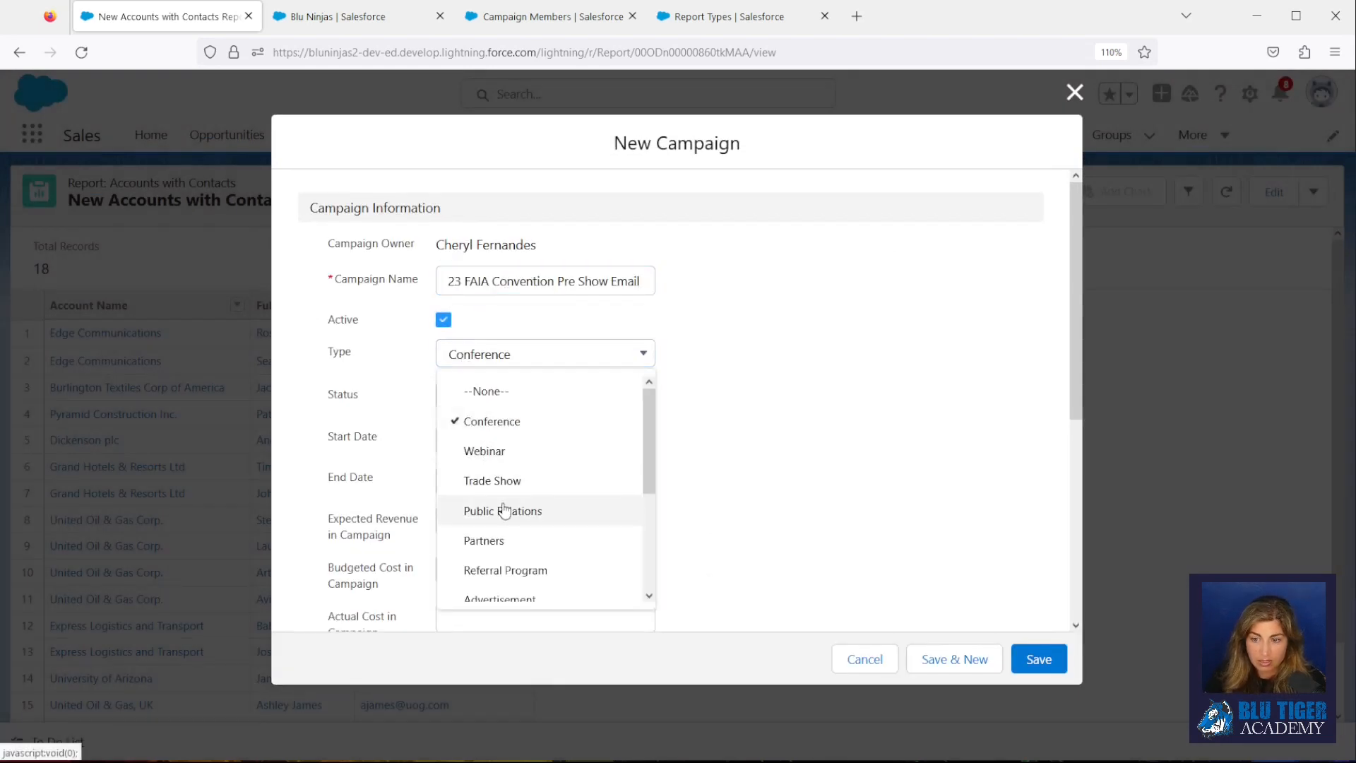
scroll(498, 508, down, 3)
click(501, 524)
Set the new campaign's start and end dates to 6/8/2023 and its status to In Progress.
click(469, 439)
click(611, 311)
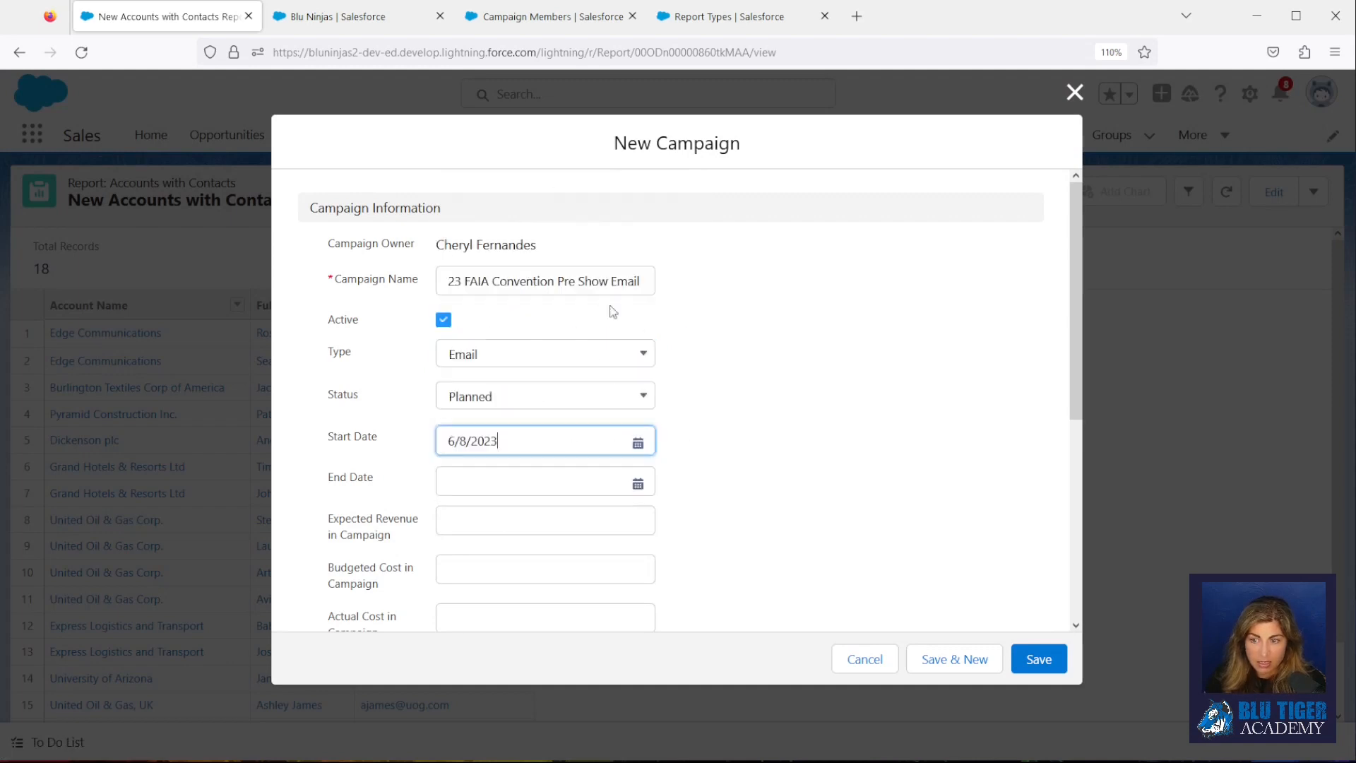
click(484, 479)
click(612, 422)
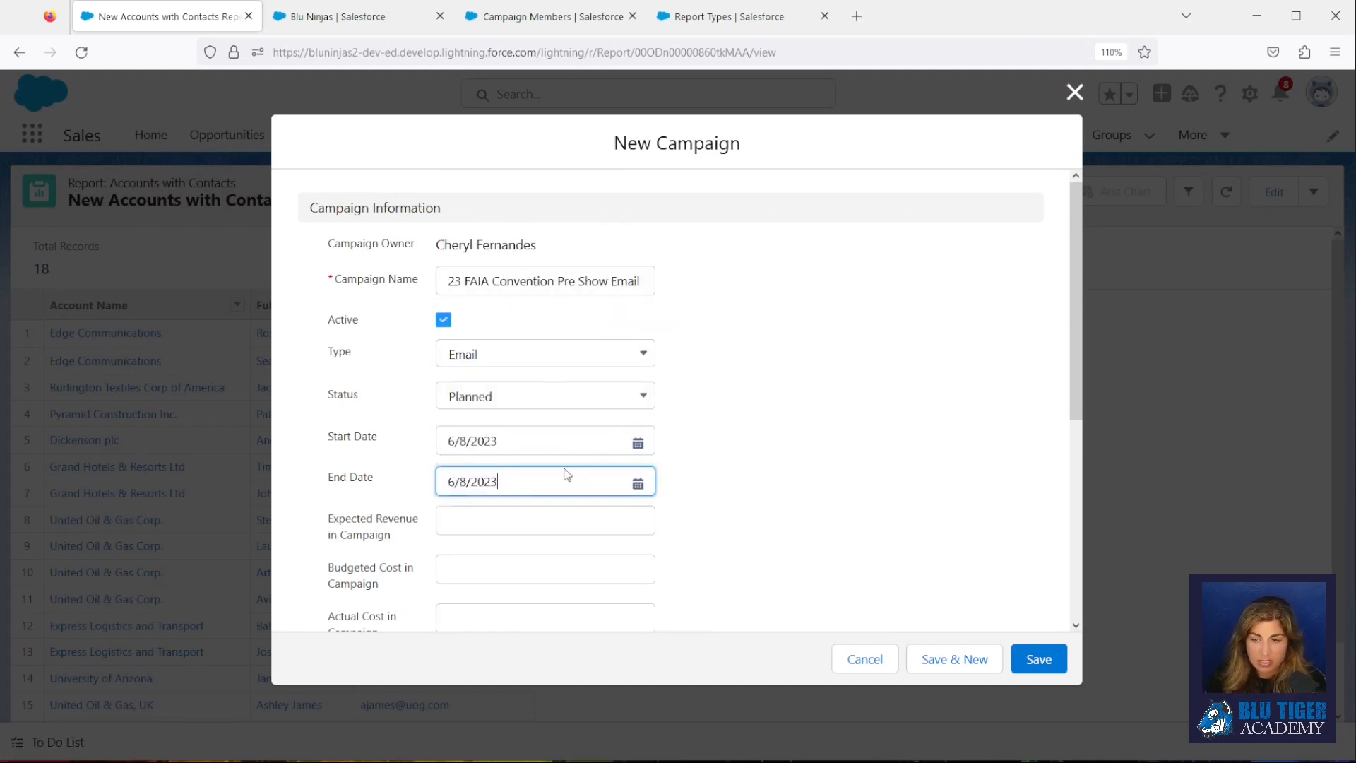
click(527, 393)
click(509, 492)
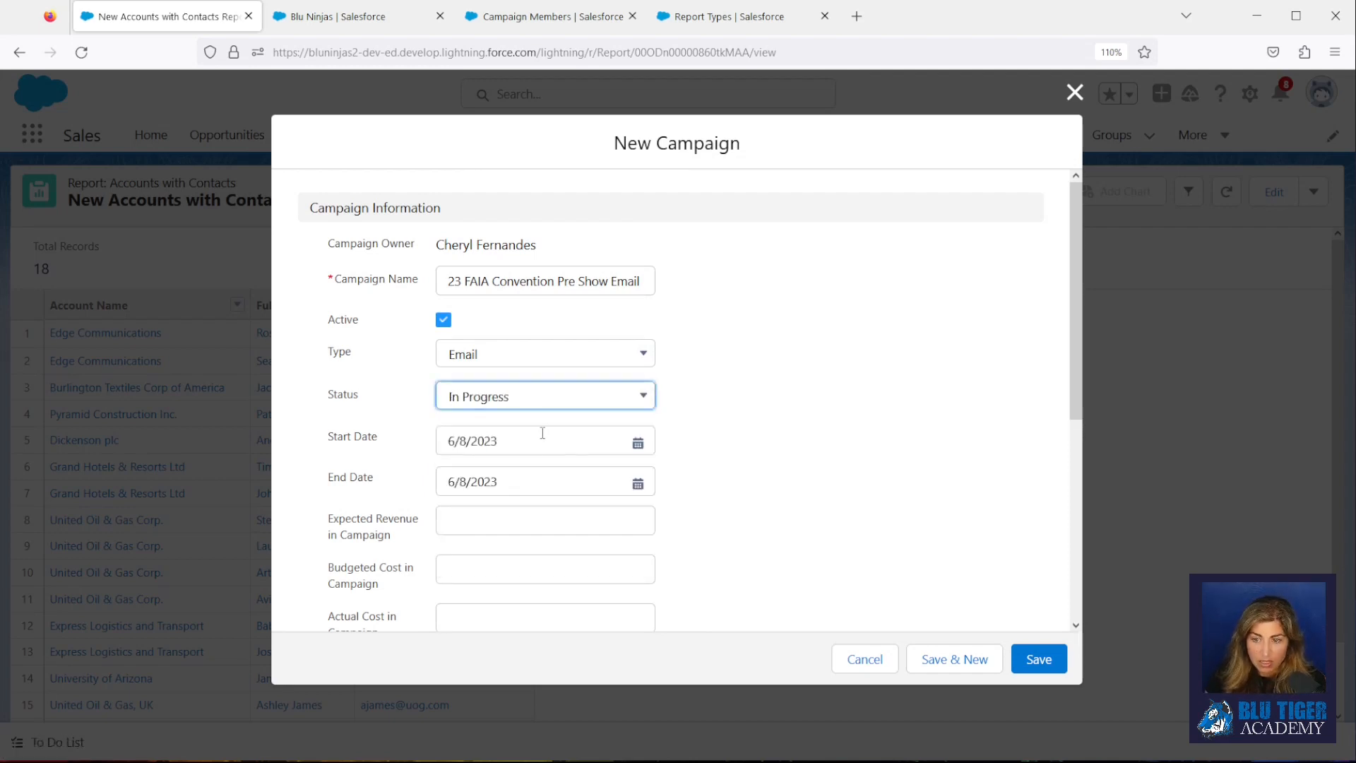
Set the description to "This is the list of contacts that will receive the pre show email for FAIA based on the target list from the sales team.".
scroll(542, 433, down, 5)
click(527, 535)
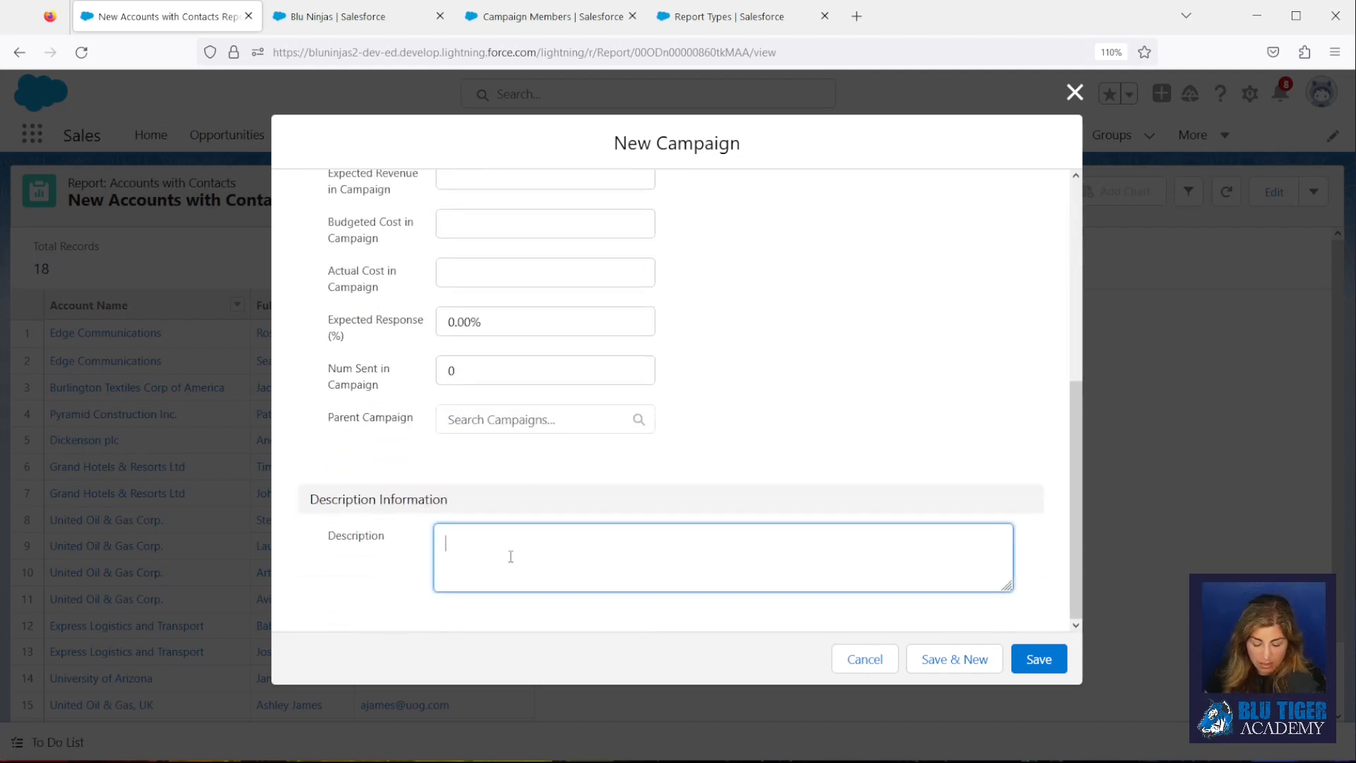
text(This is the list of contacts t)
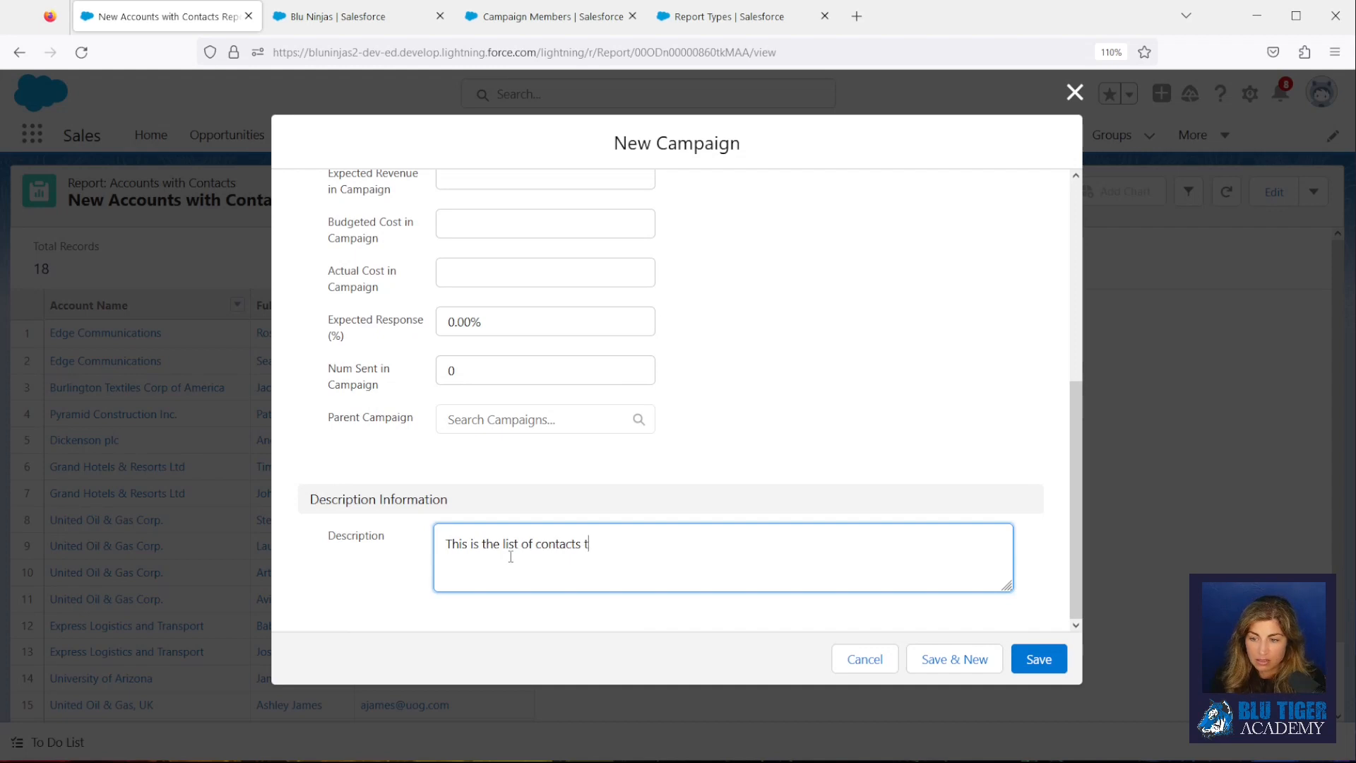
text(hat will receive the pre show)
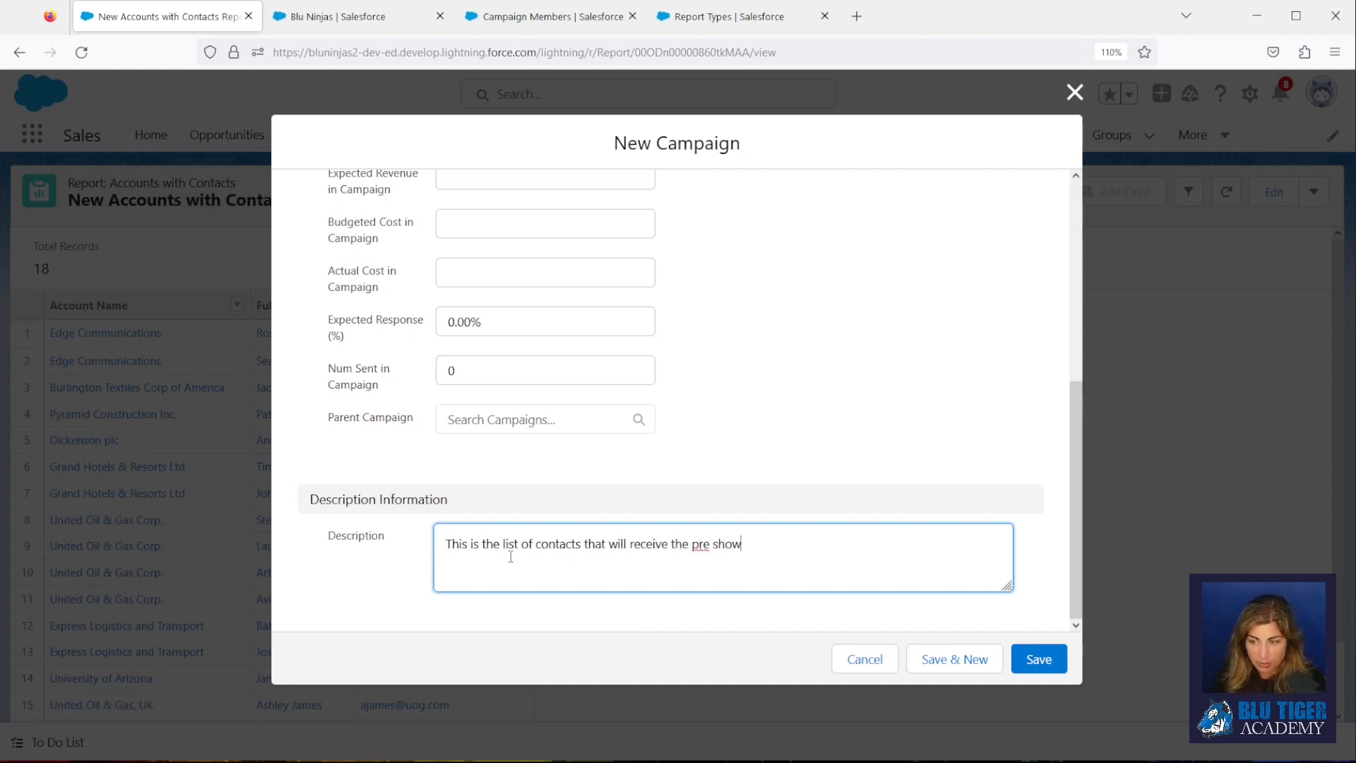
text( email for FAI)
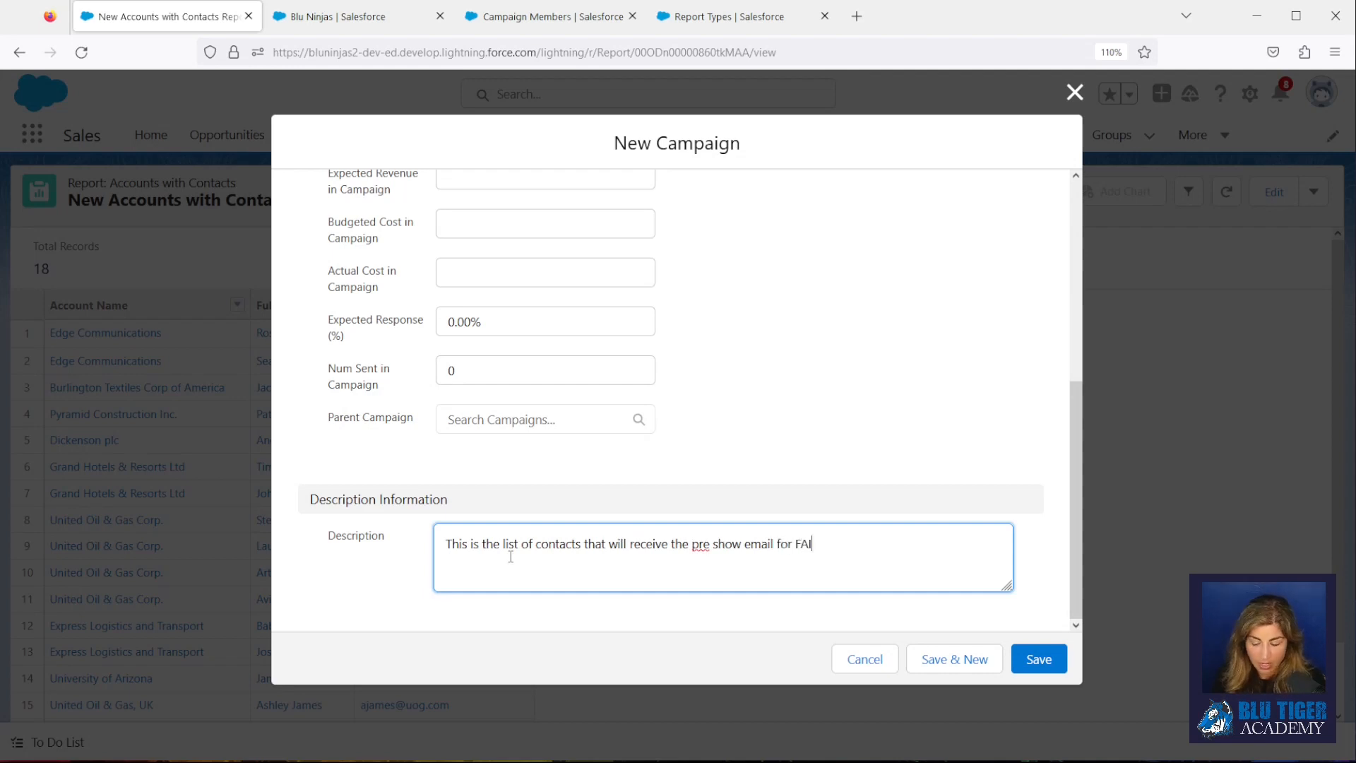
text(A bas)
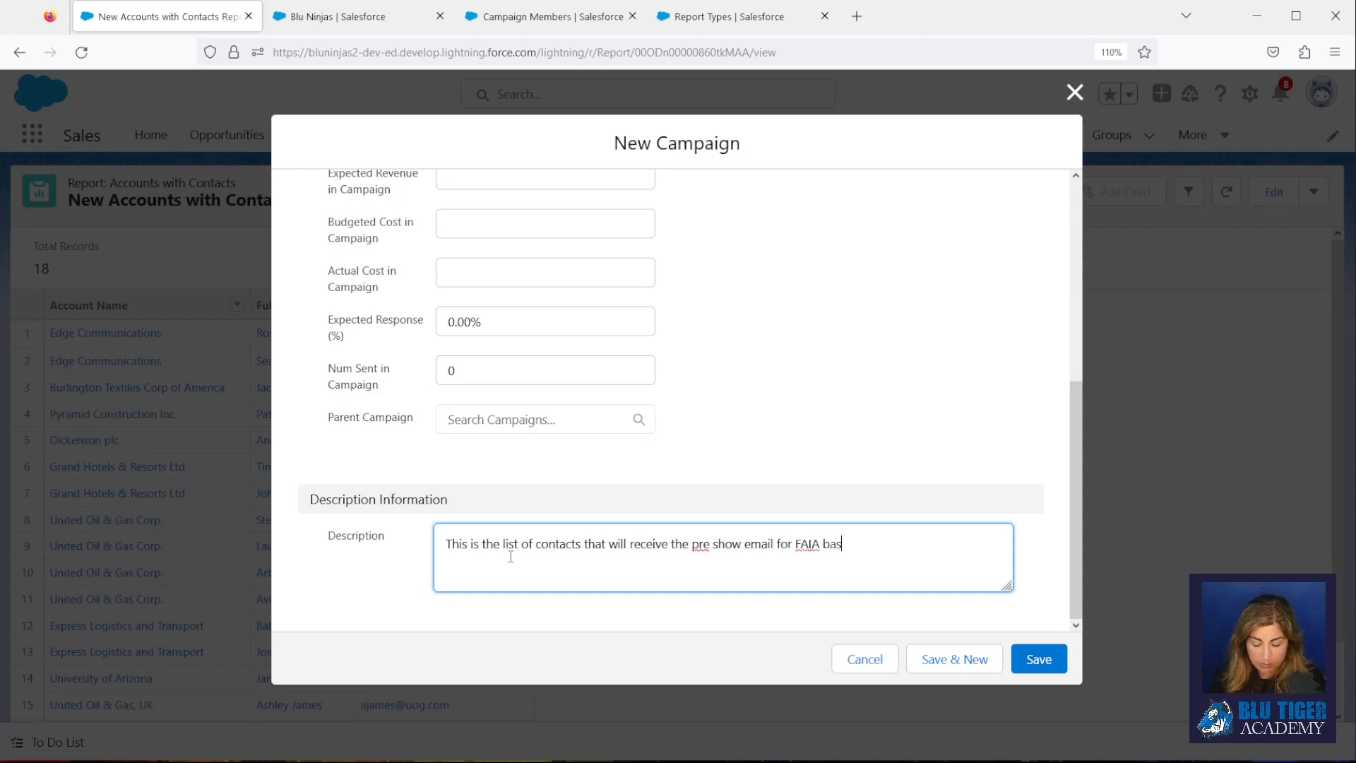
text(ed on the t)
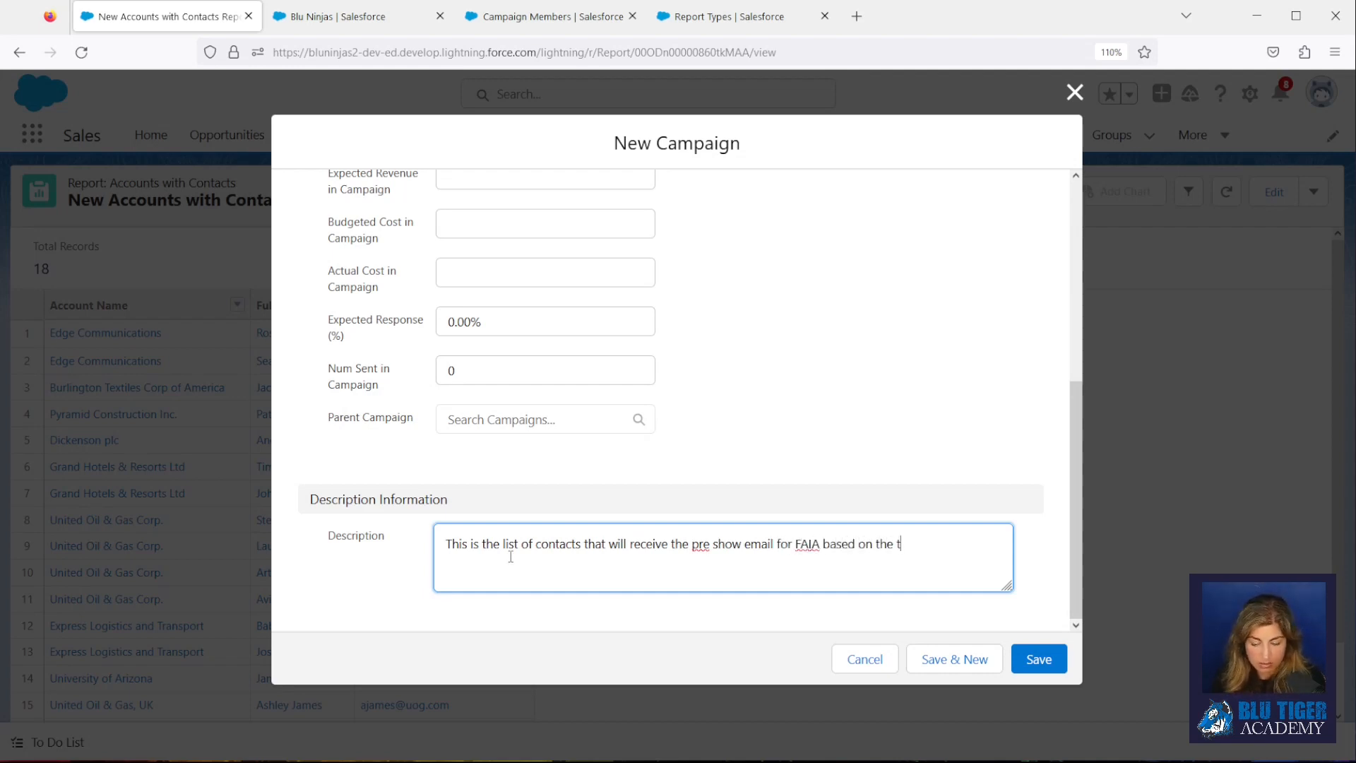
text(arget list from the sales team.)
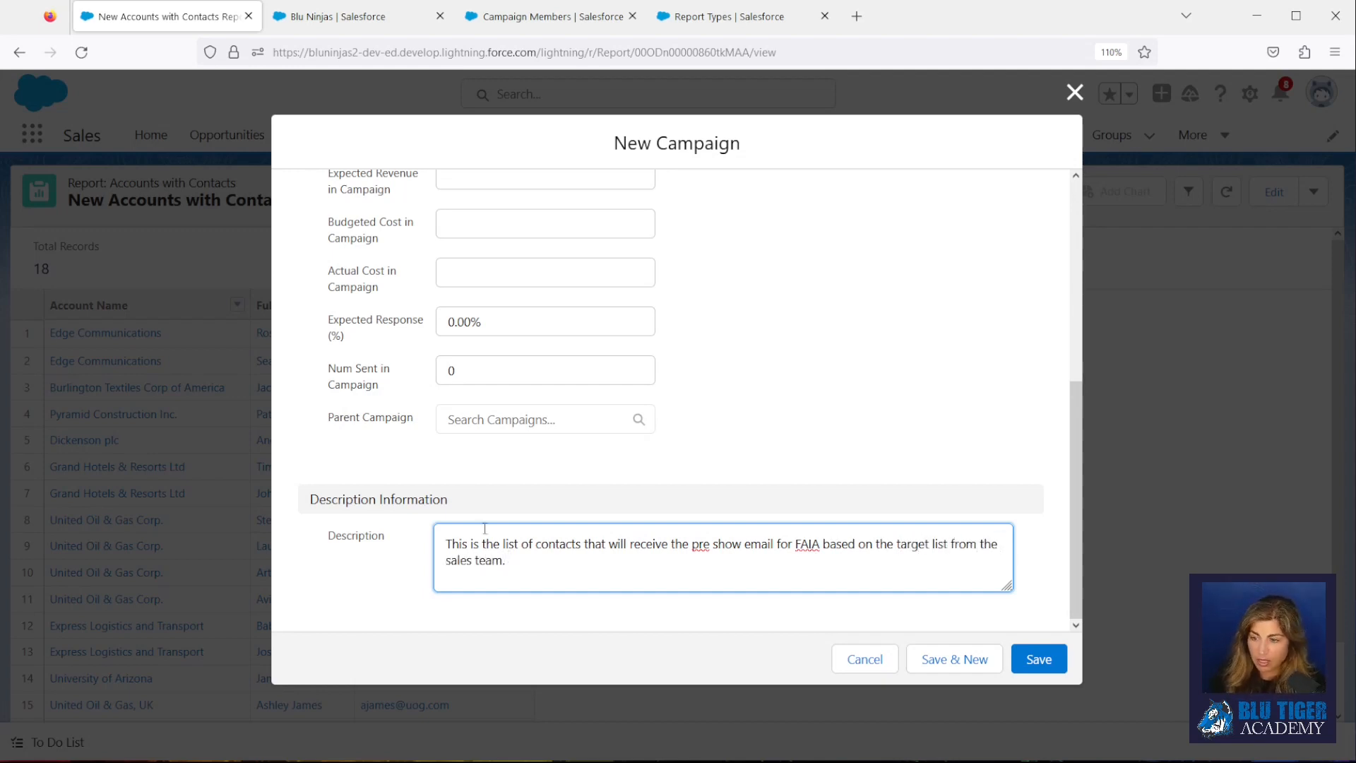
Save the new campaign and submit the report's records to it with member status Sent, keeping existing members' status.
click(1038, 658)
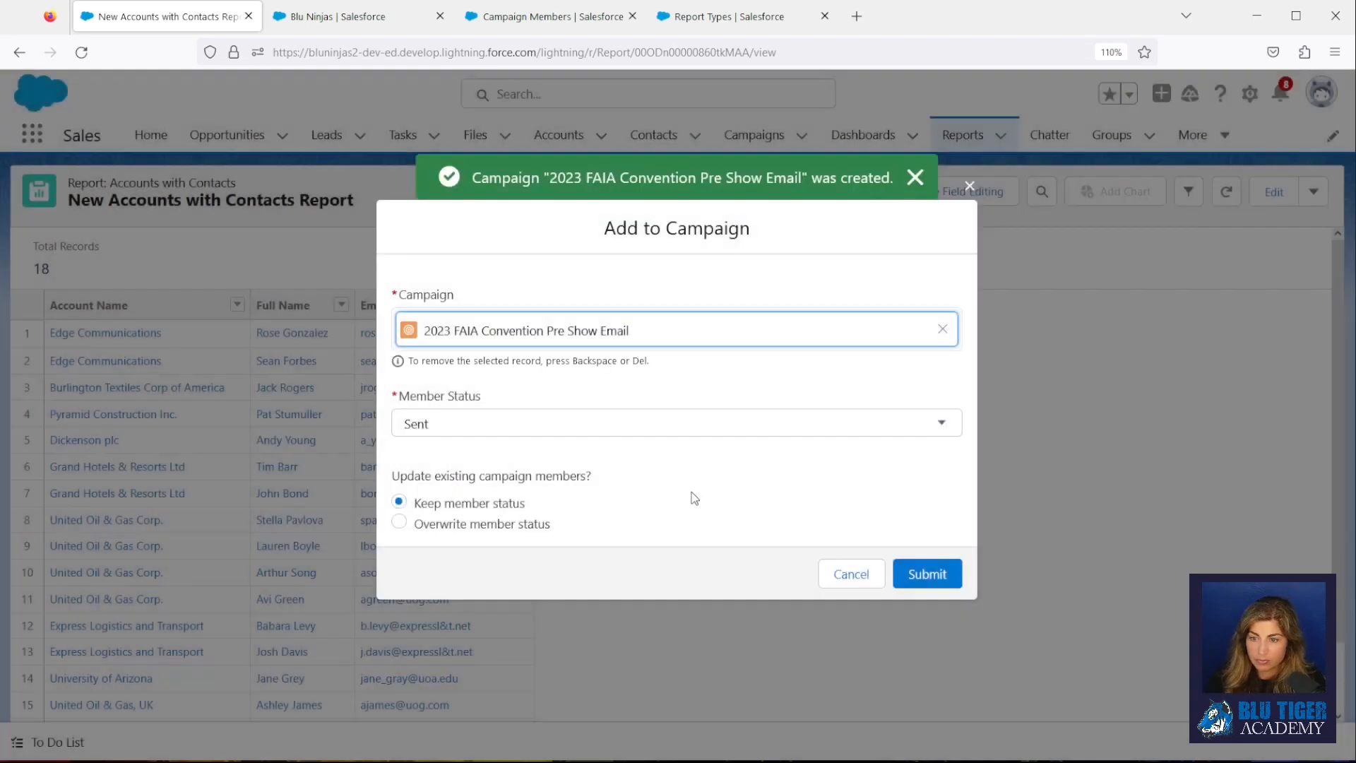
click(938, 578)
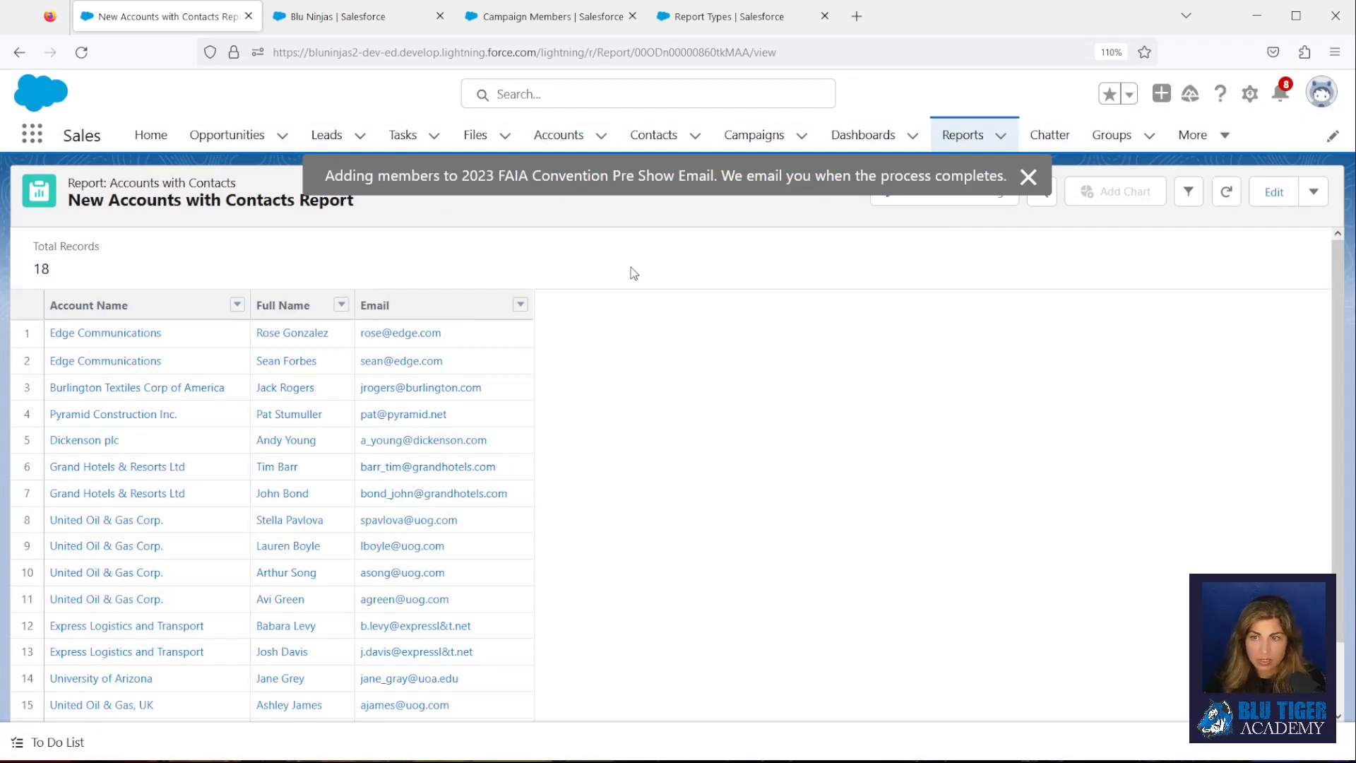
Open Campaigns in a new browser tab and bring up the full member list of "2023 FAIA Convention Pre Show Email".
right_click(747, 137)
click(804, 152)
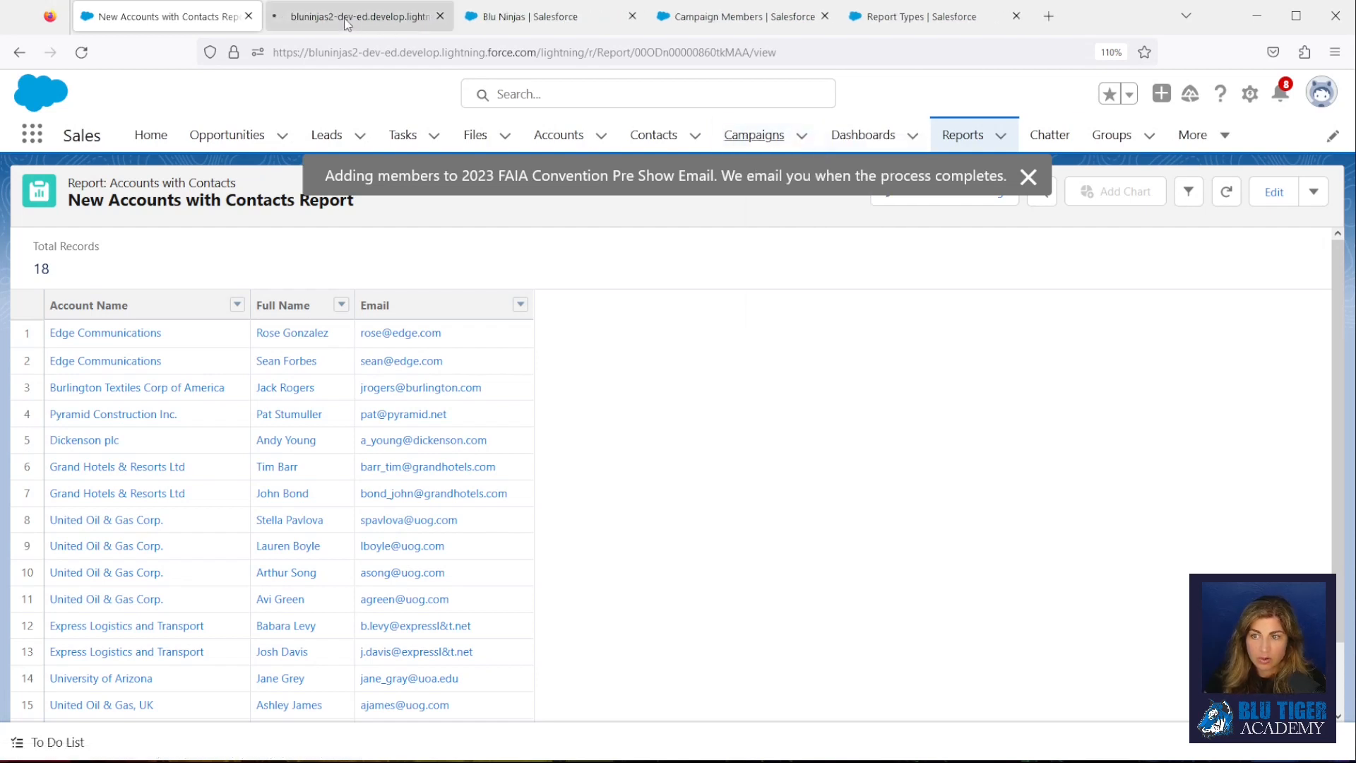
click(348, 23)
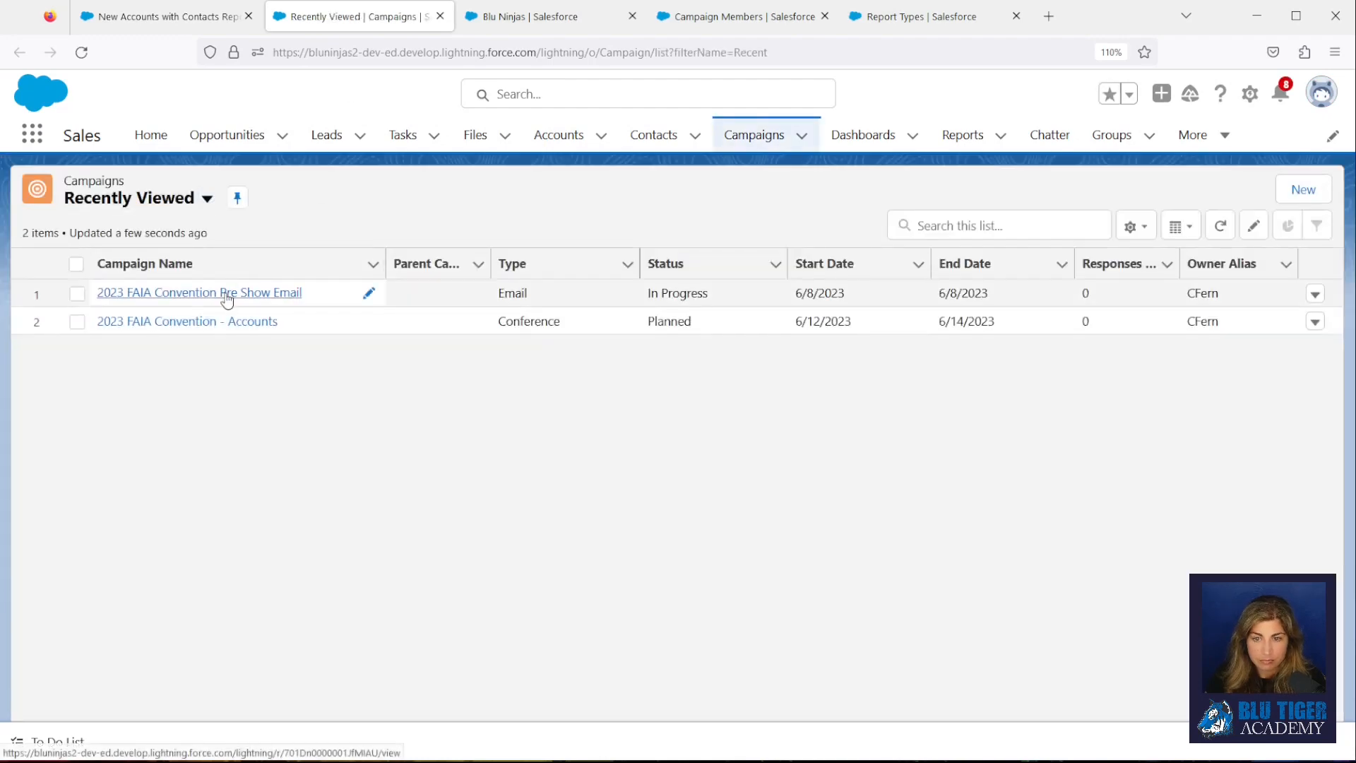
click(226, 295)
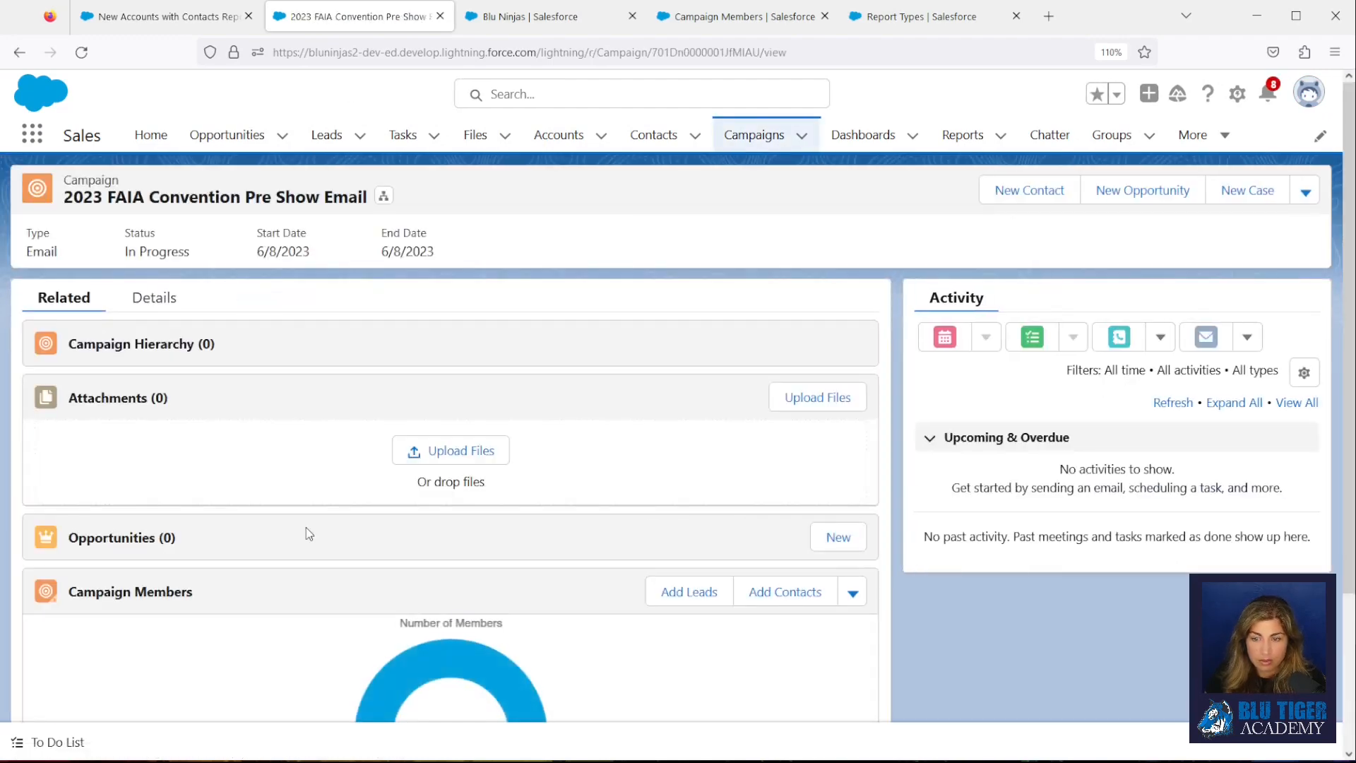
scroll(307, 527, down, 3)
click(448, 689)
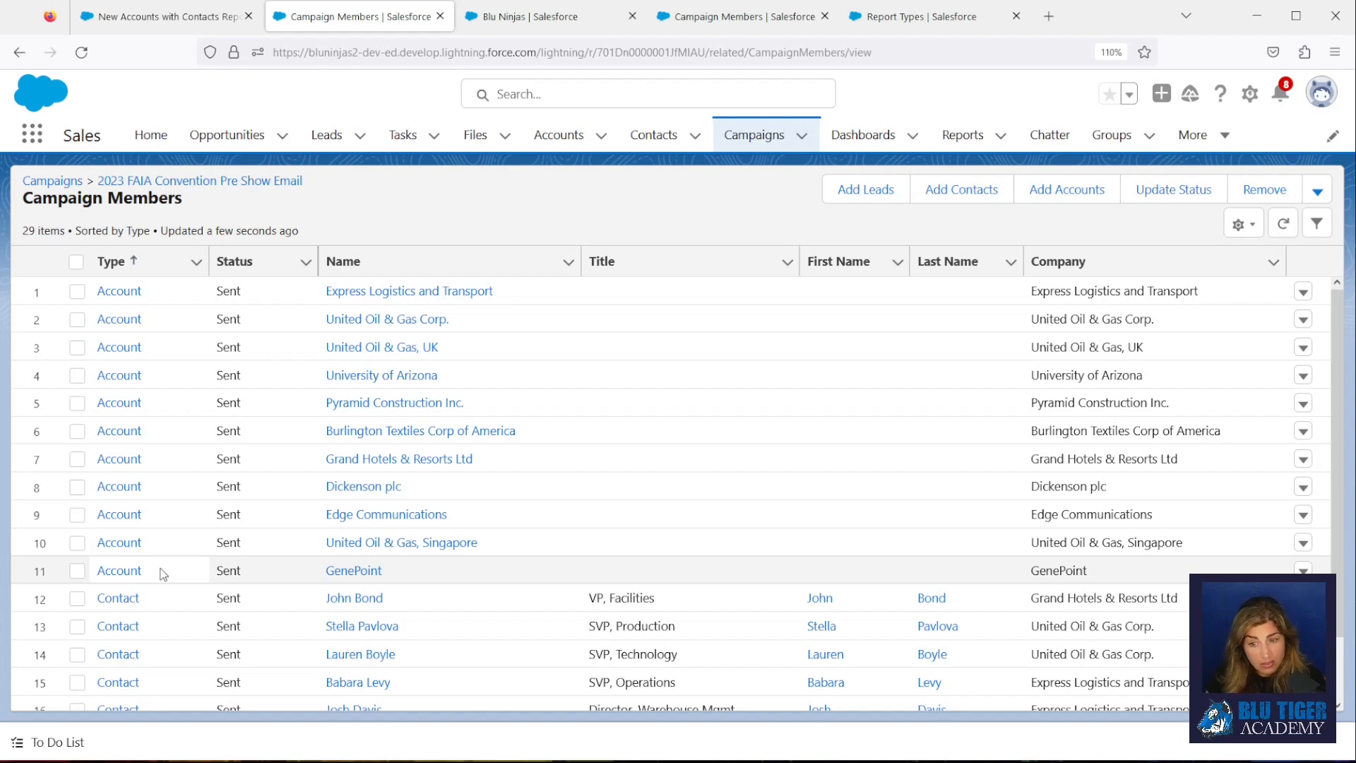
Remove all Account-type members, from Express Logistics and Transport through GenePoint, from the pre-show email campaign.
click(78, 292)
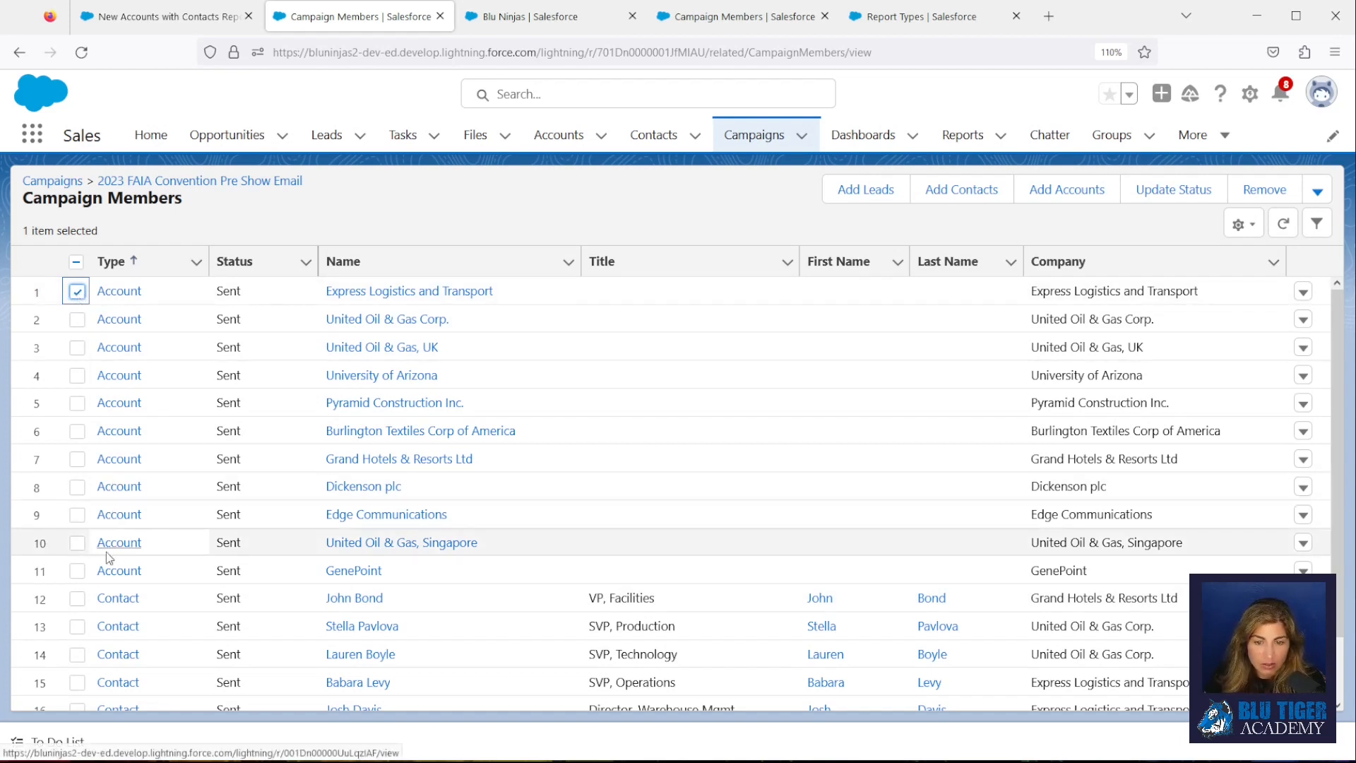
shift+click(77, 571)
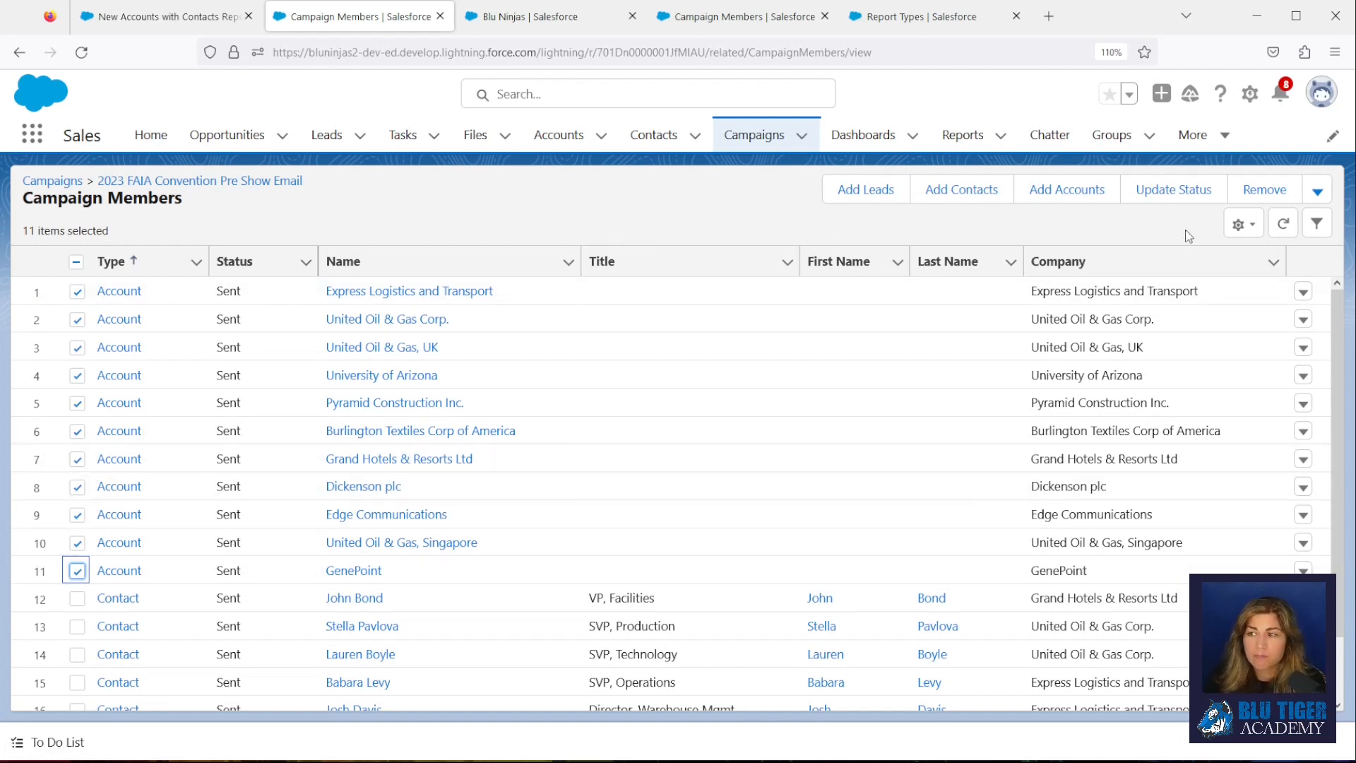
click(1264, 189)
click(925, 456)
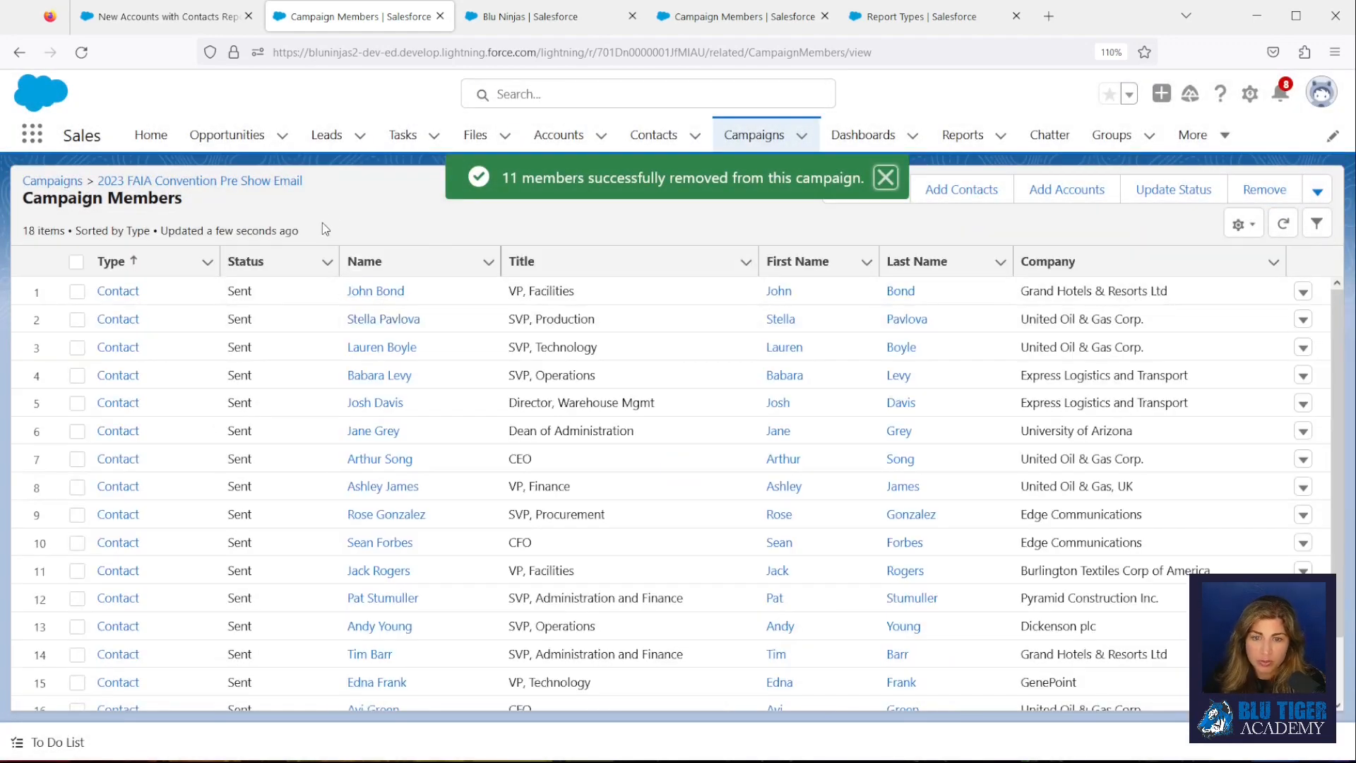